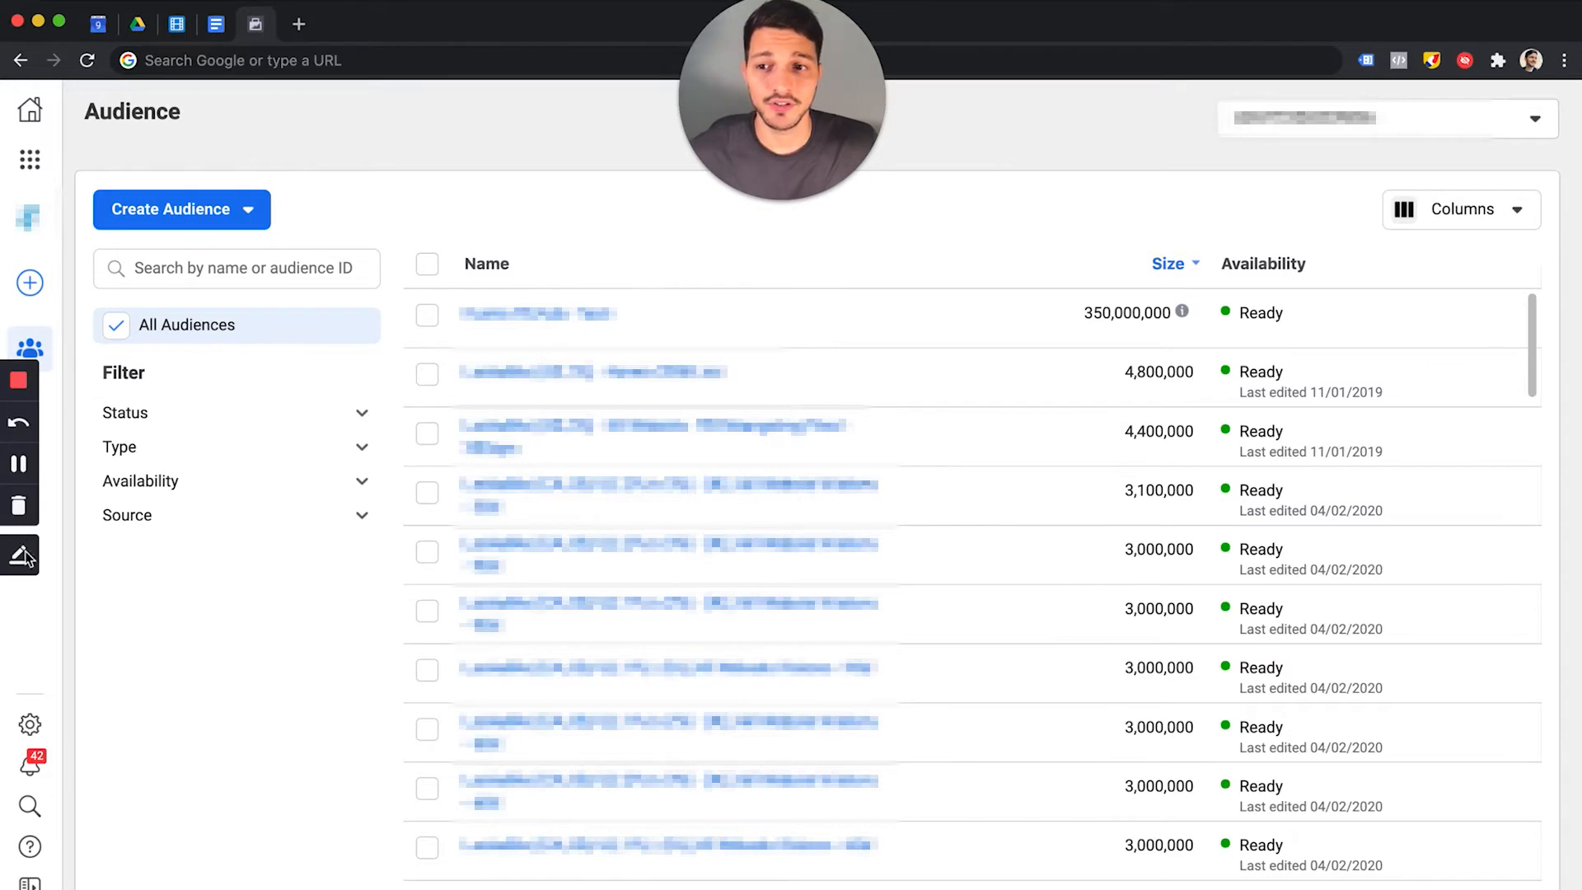
mouse_move(472, 135)
left_mouse_down()
mouse_move(279, 169)
mouse_move(275, 156)
mouse_move(262, 173)
mouse_move(308, 176)
left_mouse_up()
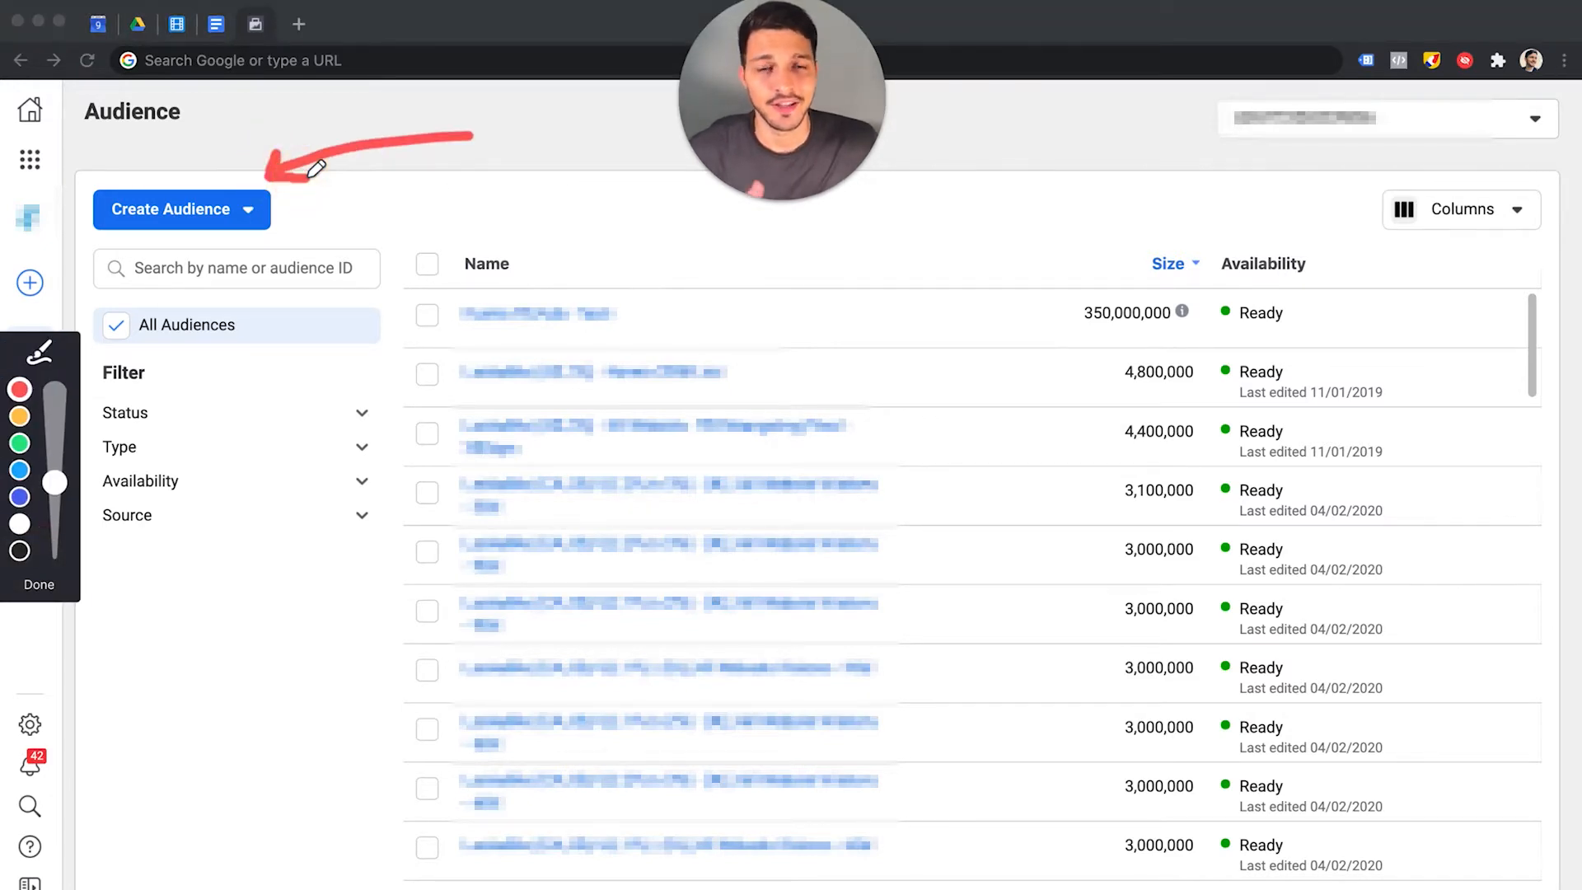
left_click(39, 584)
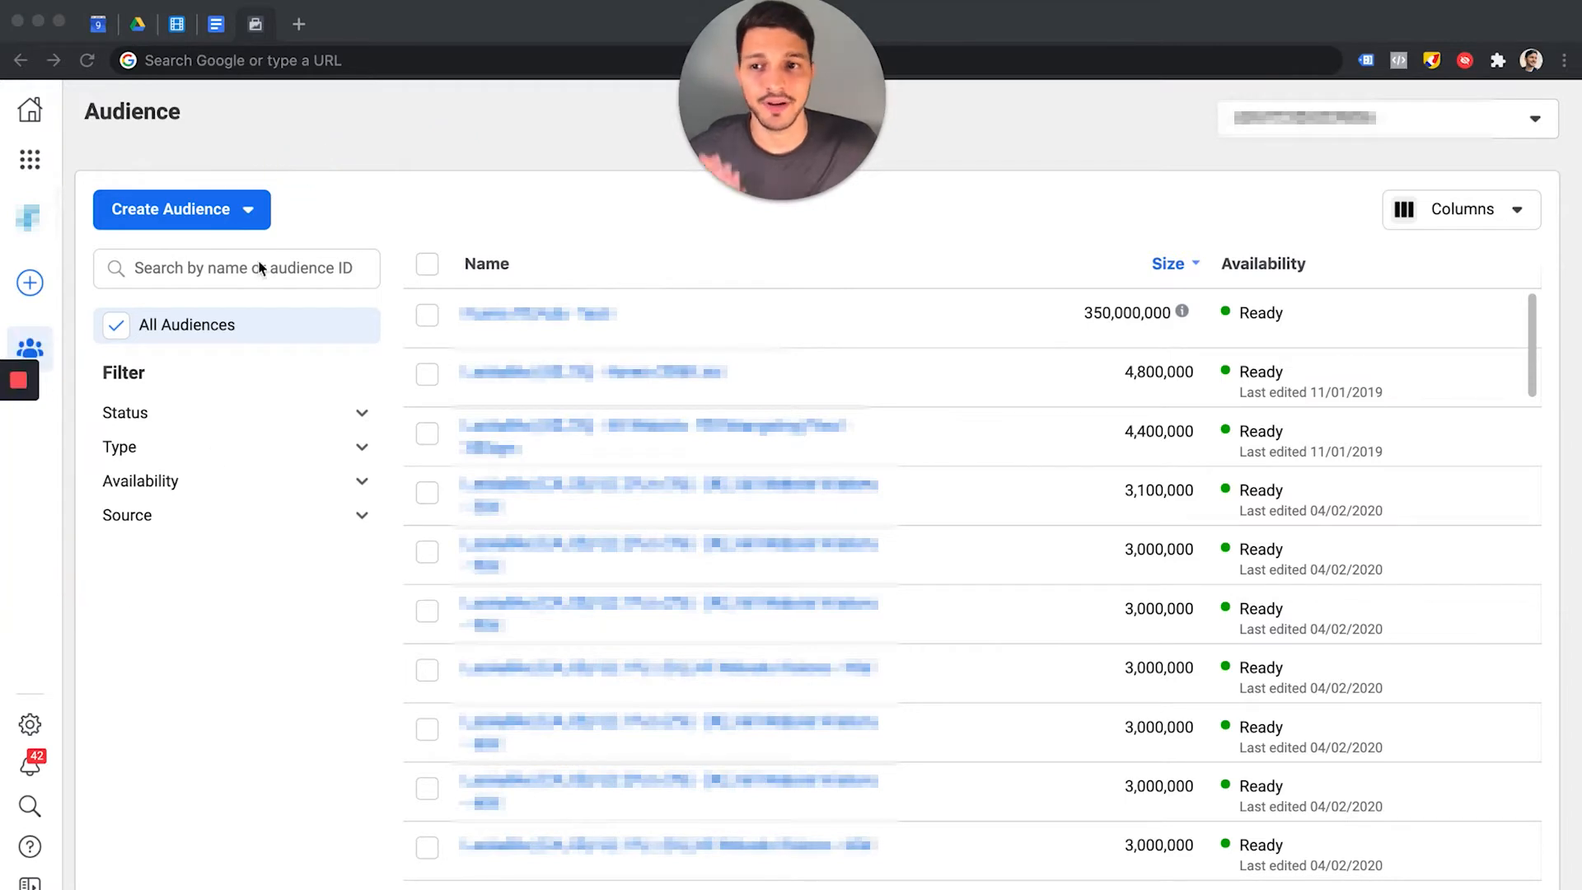
left_click(347, 185)
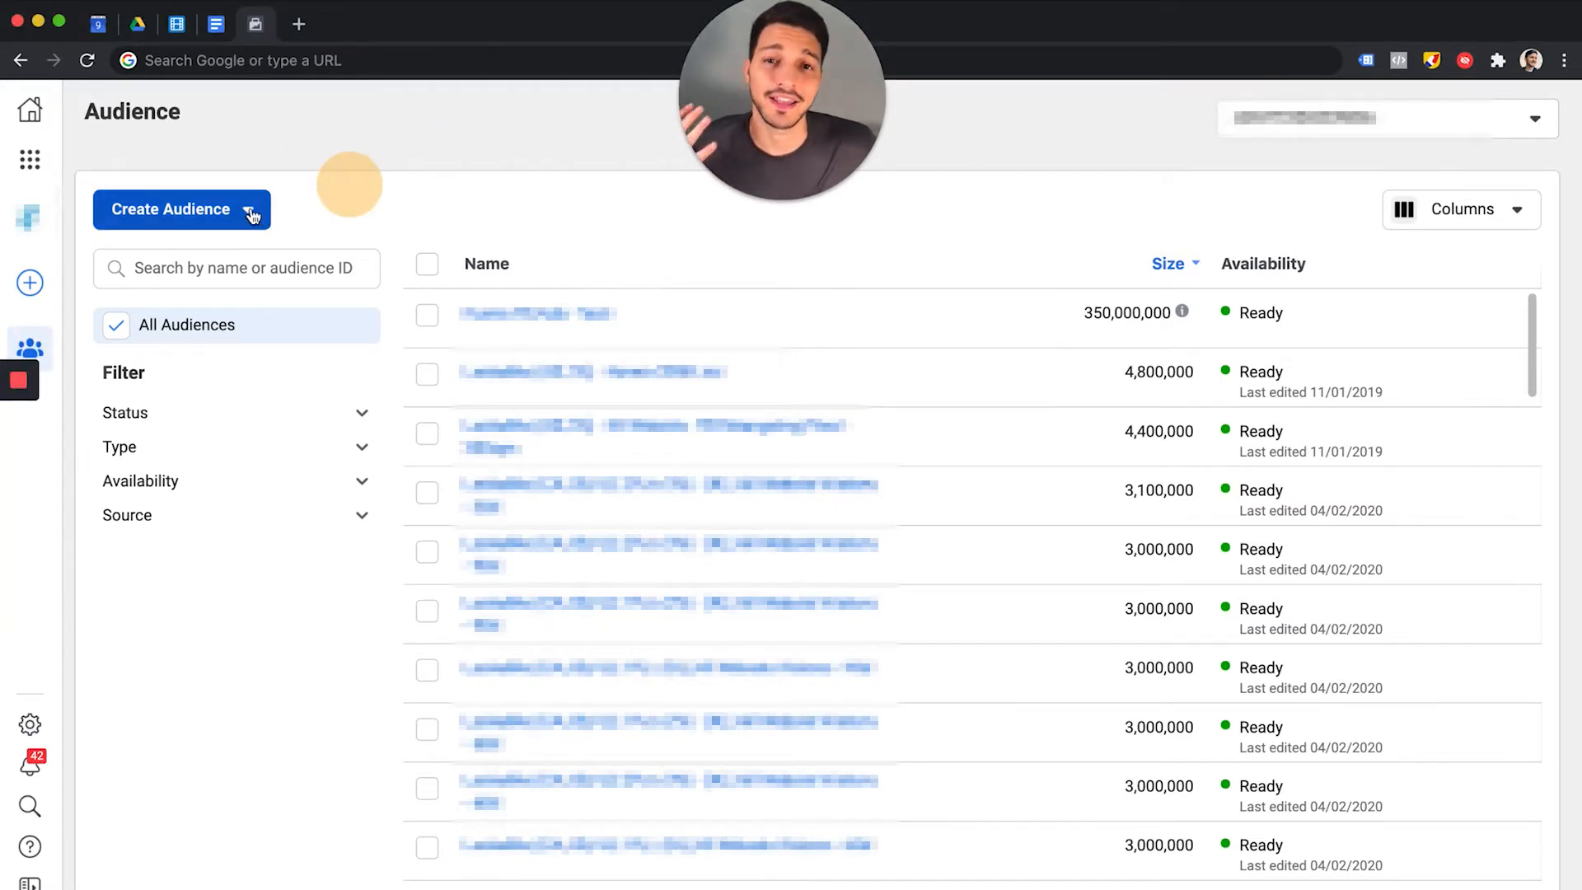
- Start creating a new custom audience
left_click(250, 214)
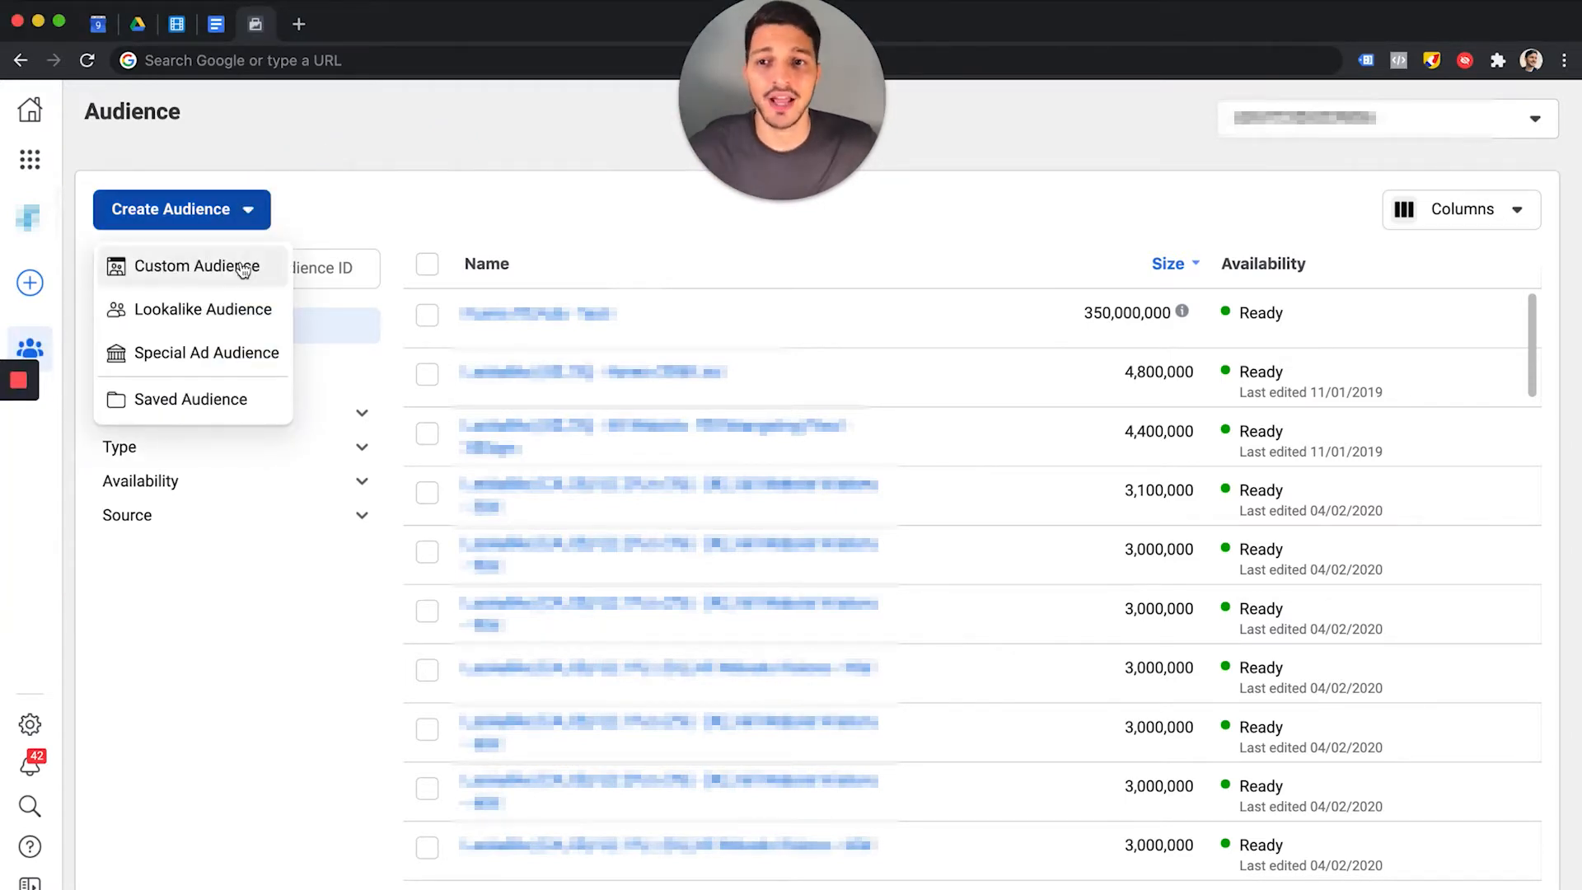
mouse_move(237, 265)
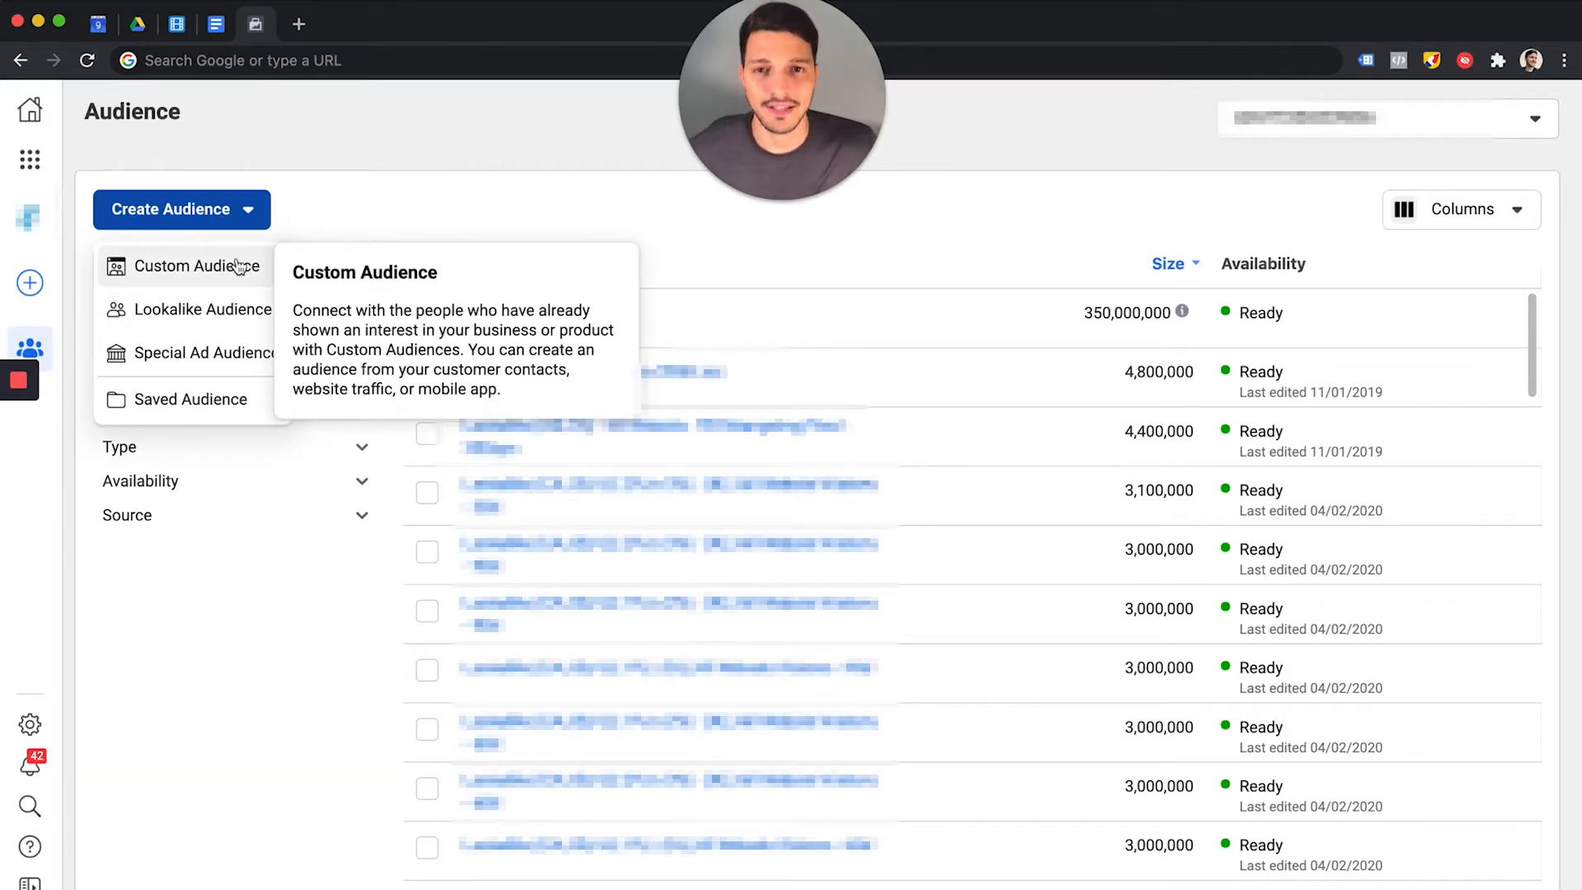
left_click(237, 265)
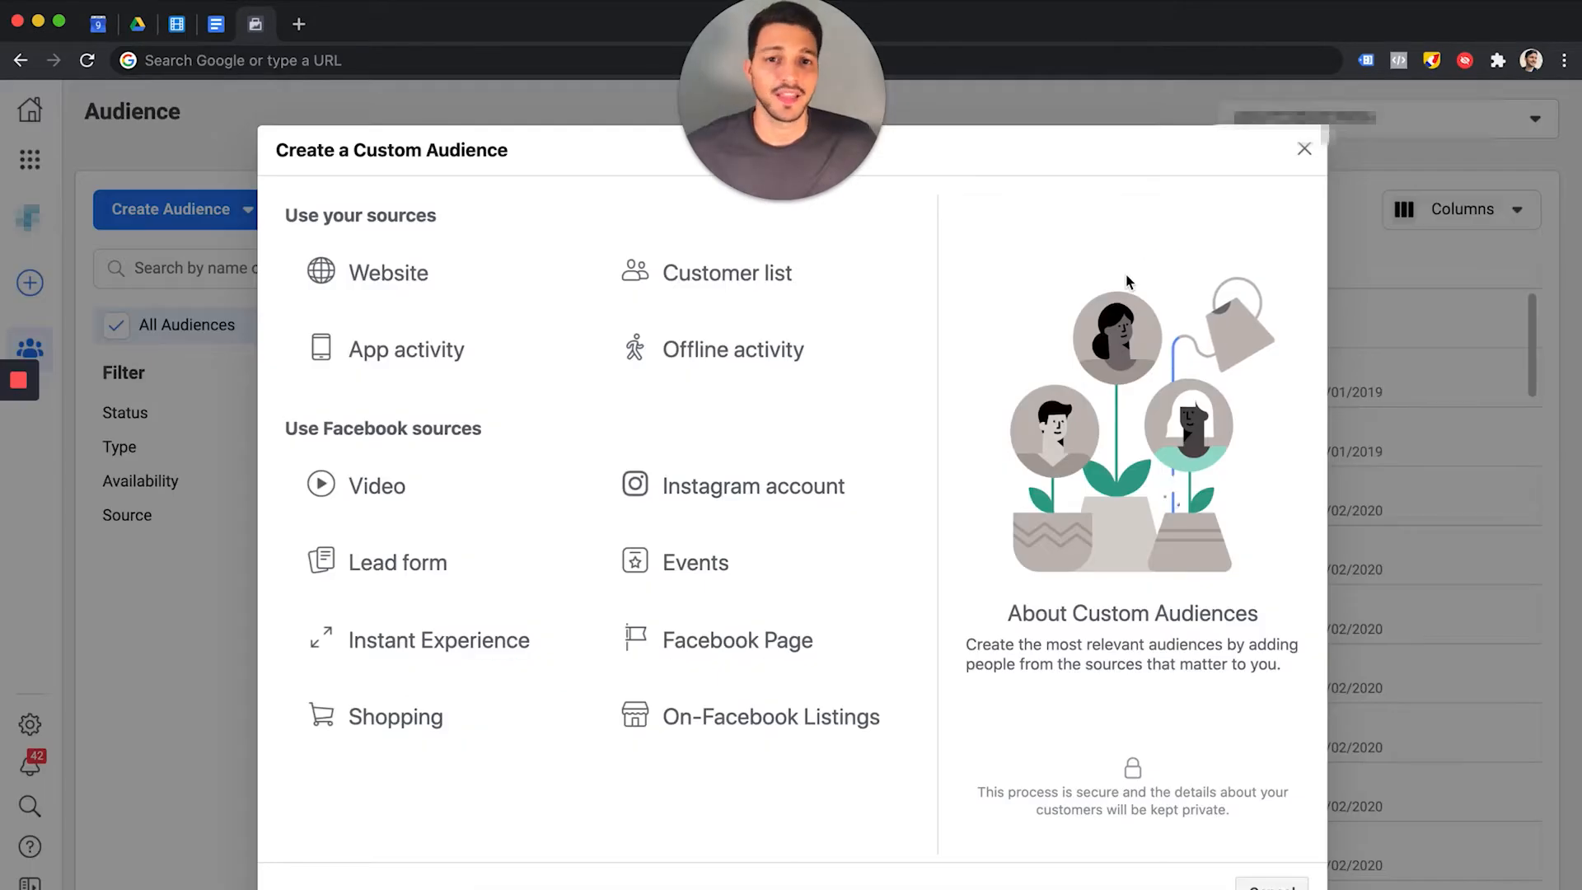
left_click(19, 554)
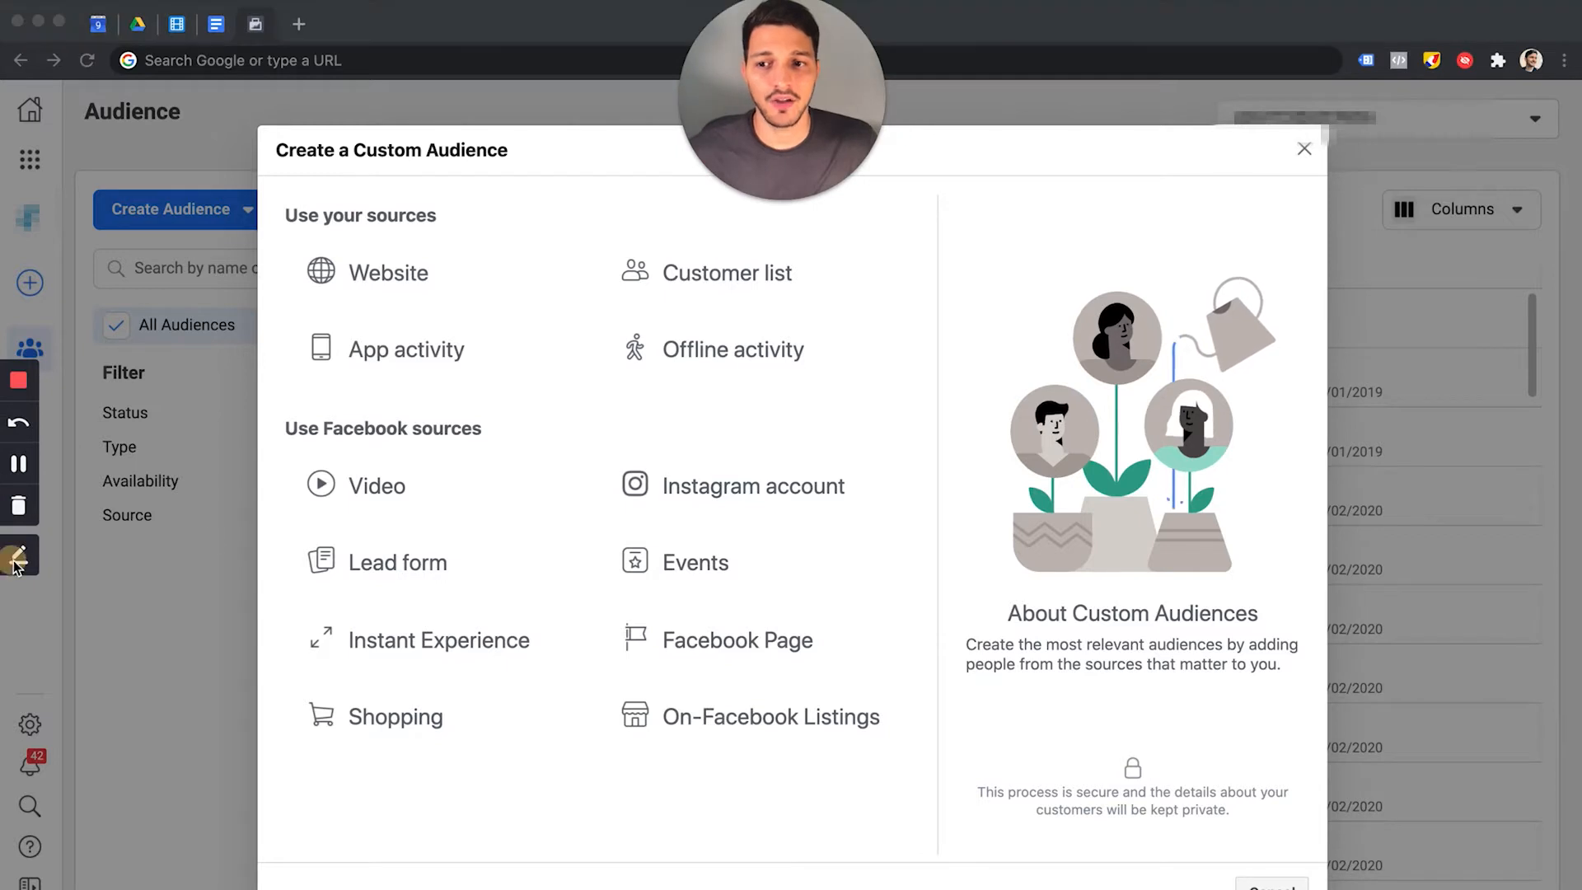
mouse_move(1491, 284)
left_mouse_down()
mouse_move(1412, 321)
mouse_move(1382, 399)
mouse_move(1428, 402)
left_mouse_up()
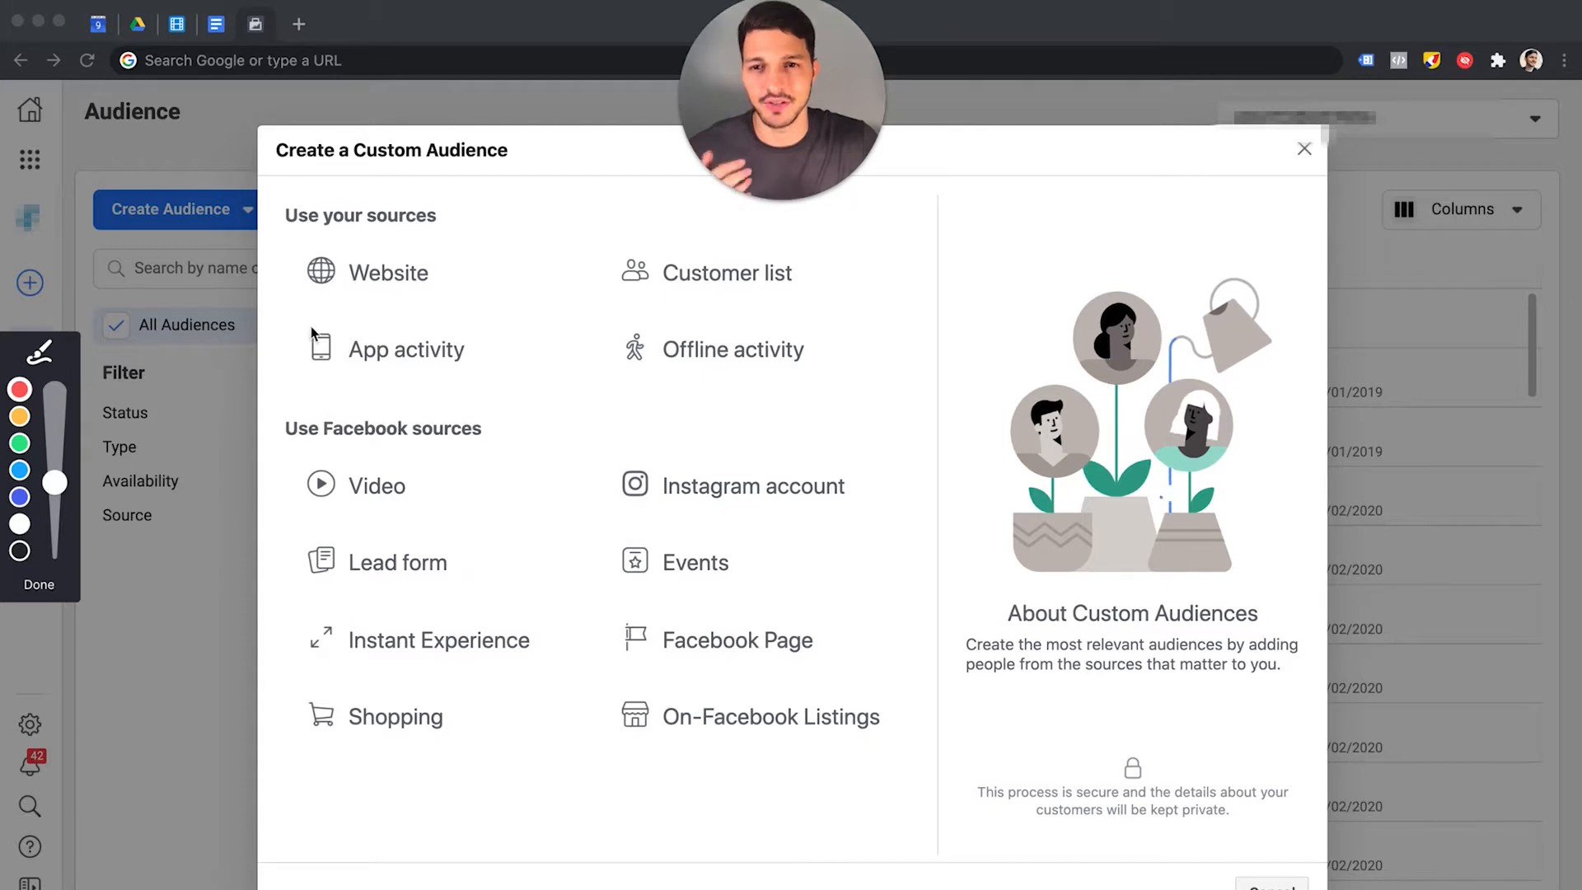
left_click_drag(293, 306, 450, 306)
left_click_drag(582, 314, 792, 305)
left_click_drag(608, 391, 807, 392)
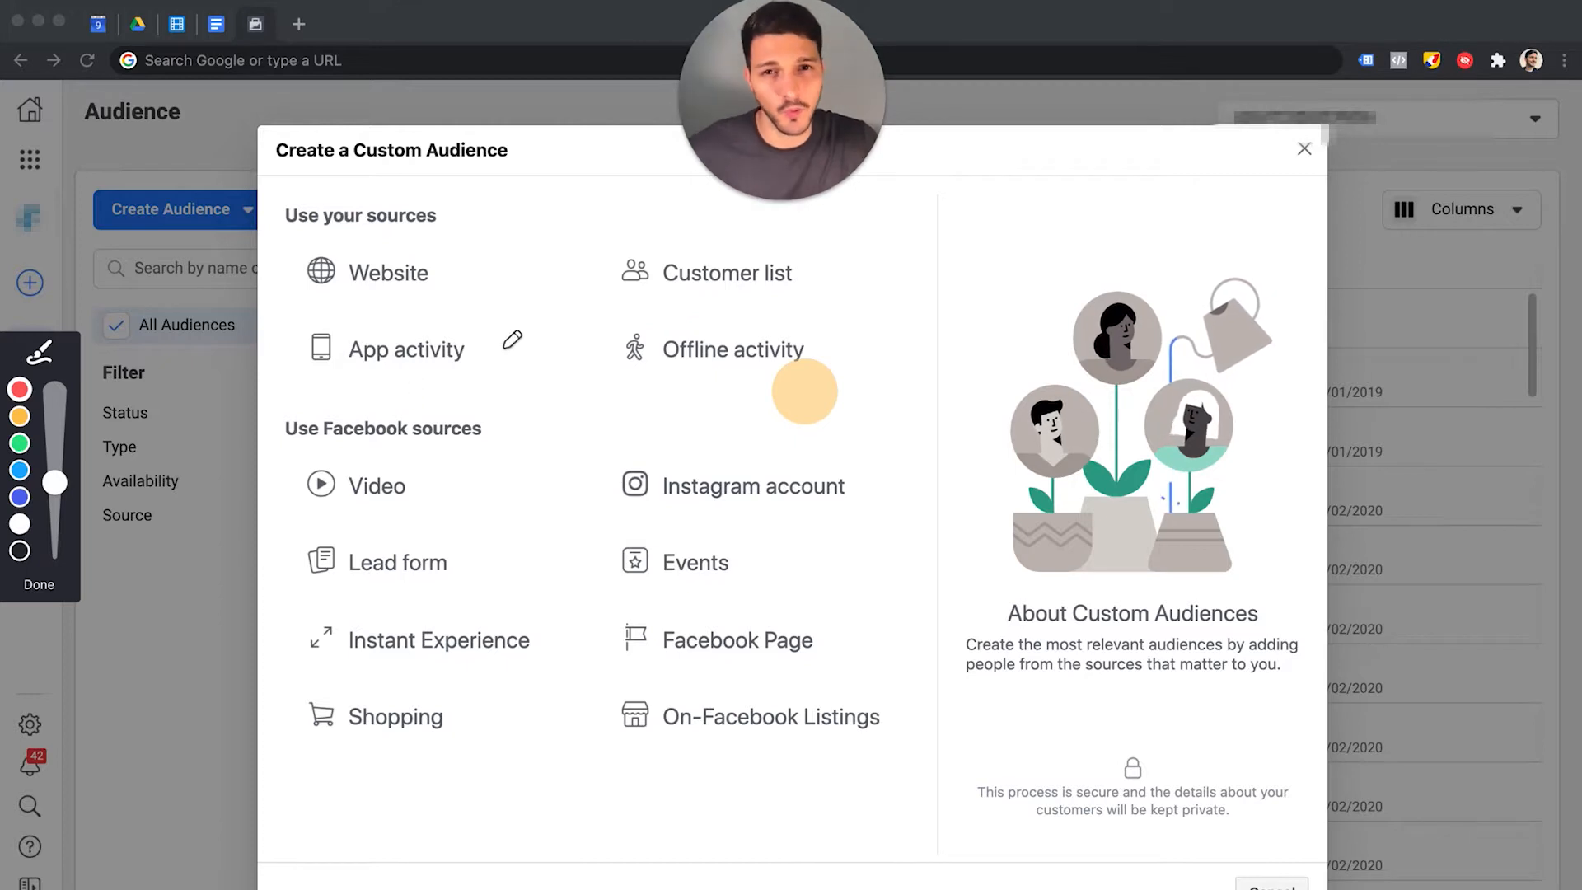
mouse_move(482, 237)
left_mouse_down()
mouse_move(305, 233)
mouse_move(362, 317)
mouse_move(455, 228)
left_mouse_up()
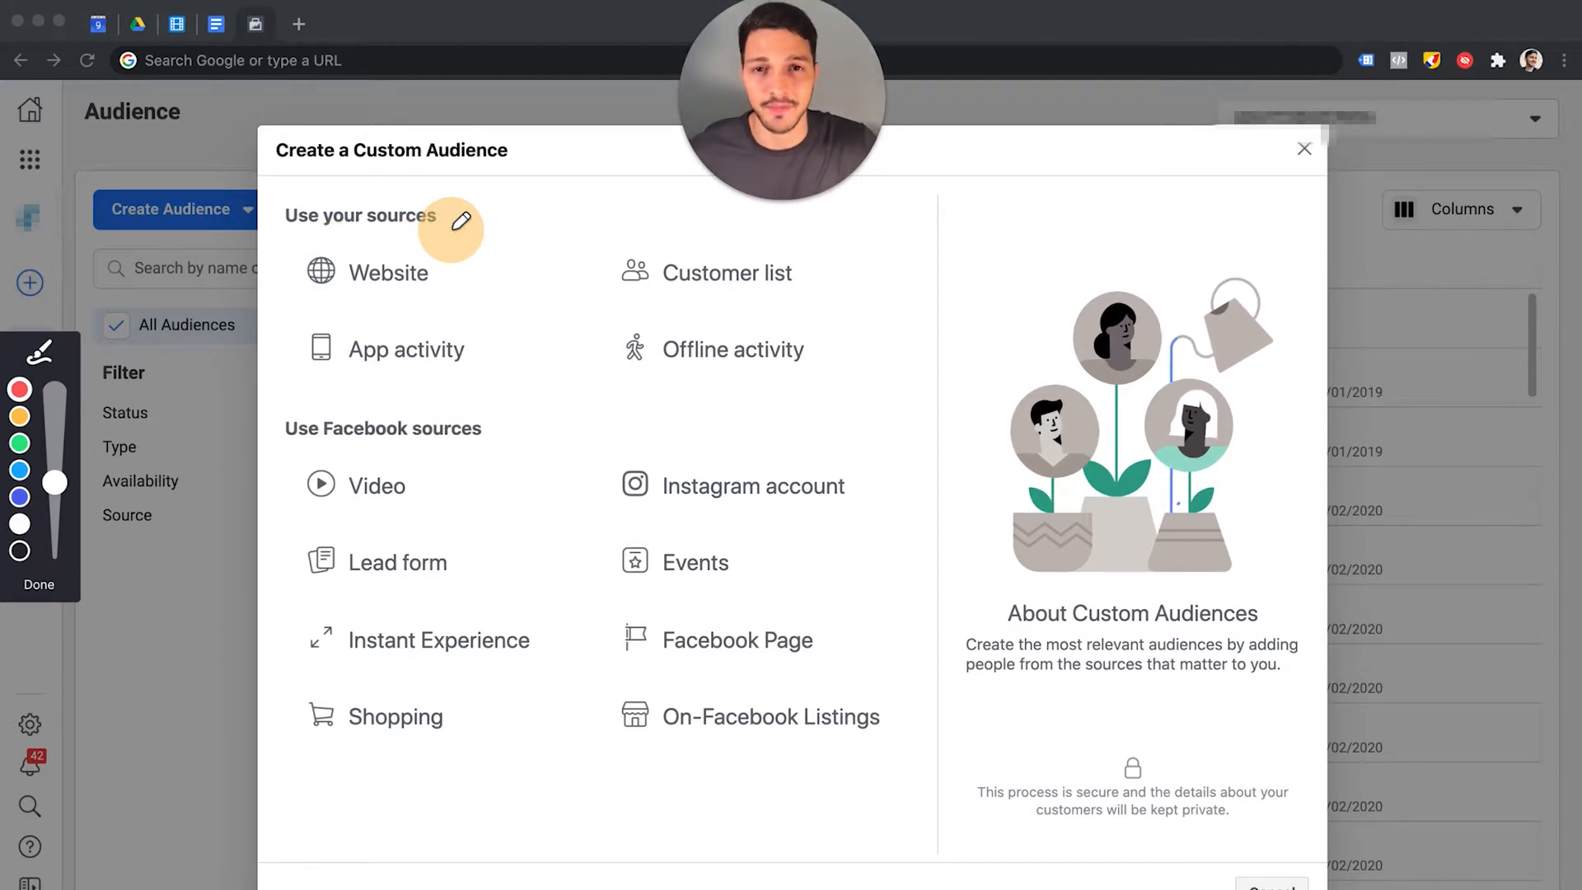
mouse_move(449, 230)
left_mouse_down()
mouse_move(640, 298)
mouse_move(659, 323)
mouse_move(853, 297)
mouse_move(624, 233)
mouse_move(641, 299)
left_mouse_up()
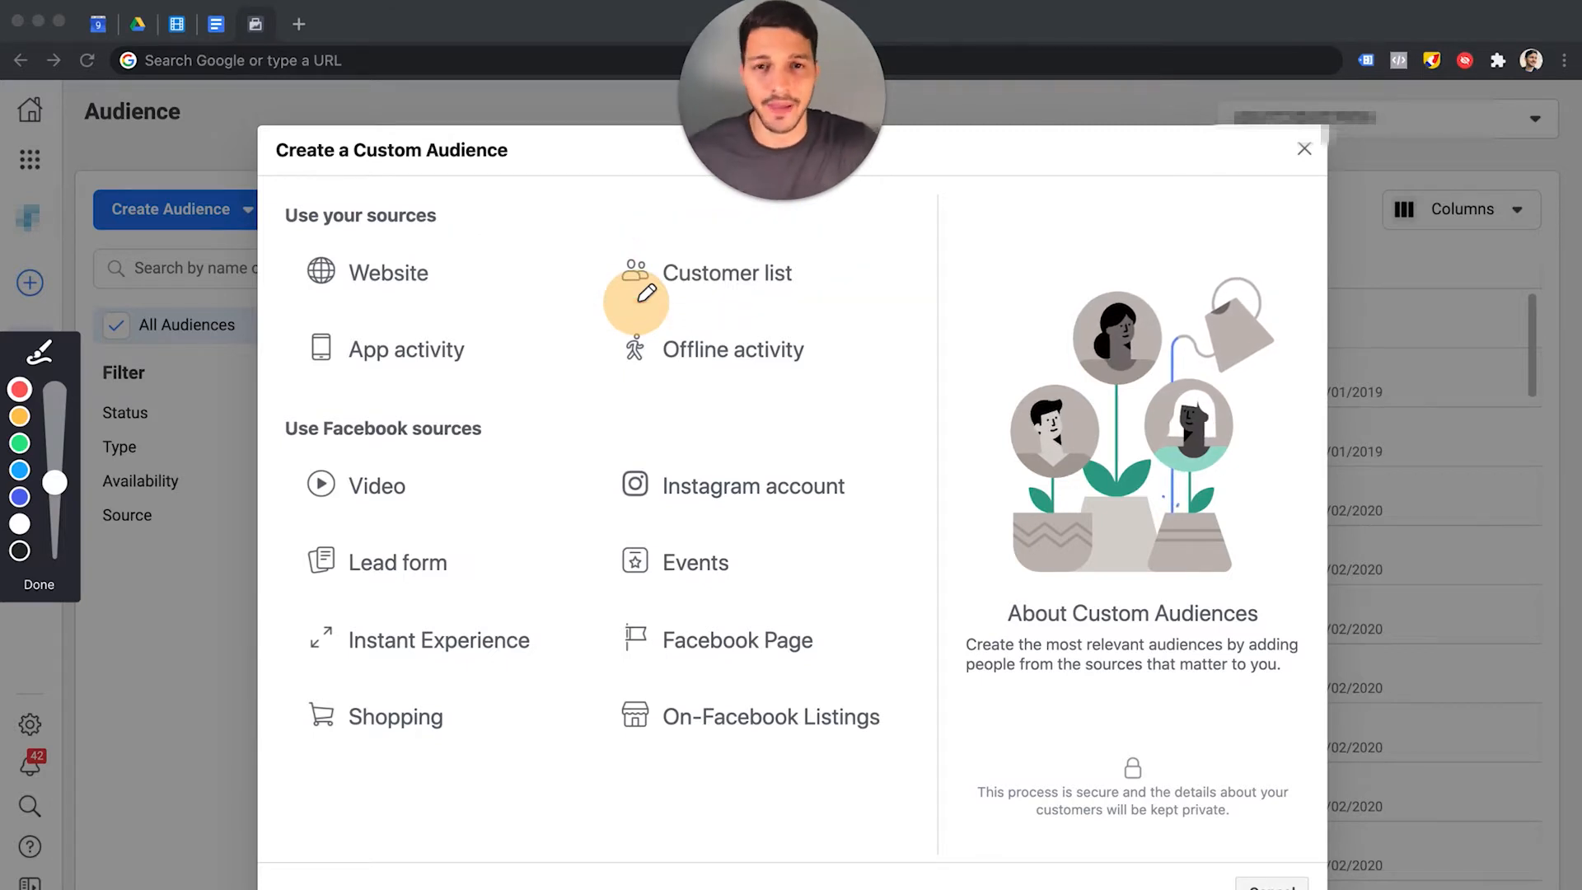
mouse_move(646, 294)
left_mouse_down()
mouse_move(417, 321)
mouse_move(511, 283)
left_mouse_up()
mouse_move(453, 458)
left_mouse_down()
mouse_move(303, 481)
mouse_move(484, 437)
mouse_move(450, 438)
left_mouse_up()
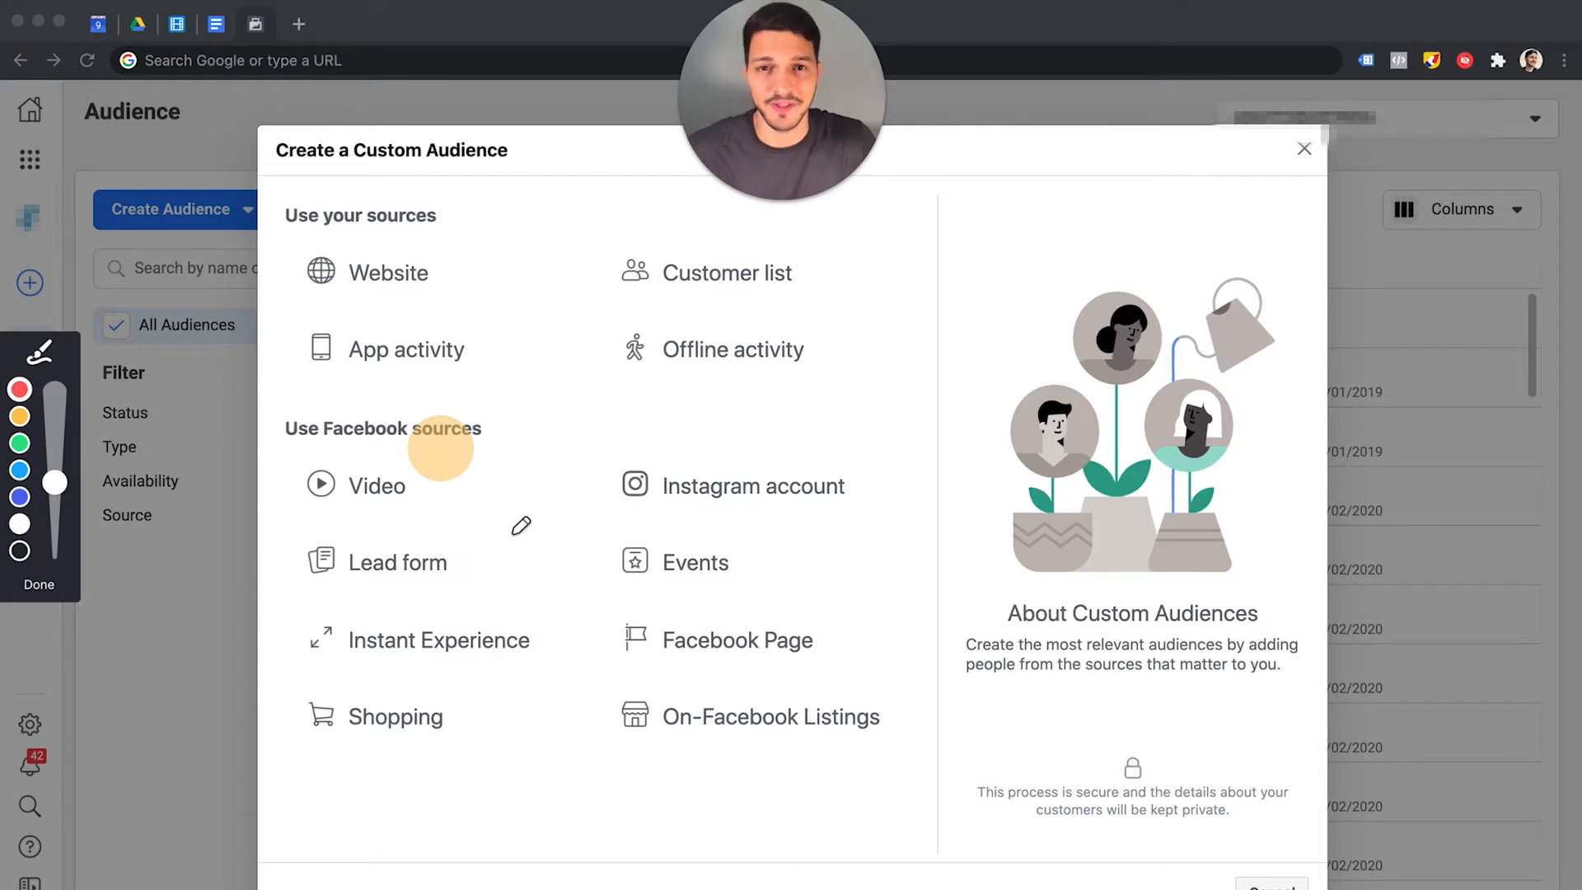
mouse_move(494, 526)
left_mouse_down()
mouse_move(313, 533)
mouse_move(459, 584)
mouse_move(472, 511)
left_mouse_up()
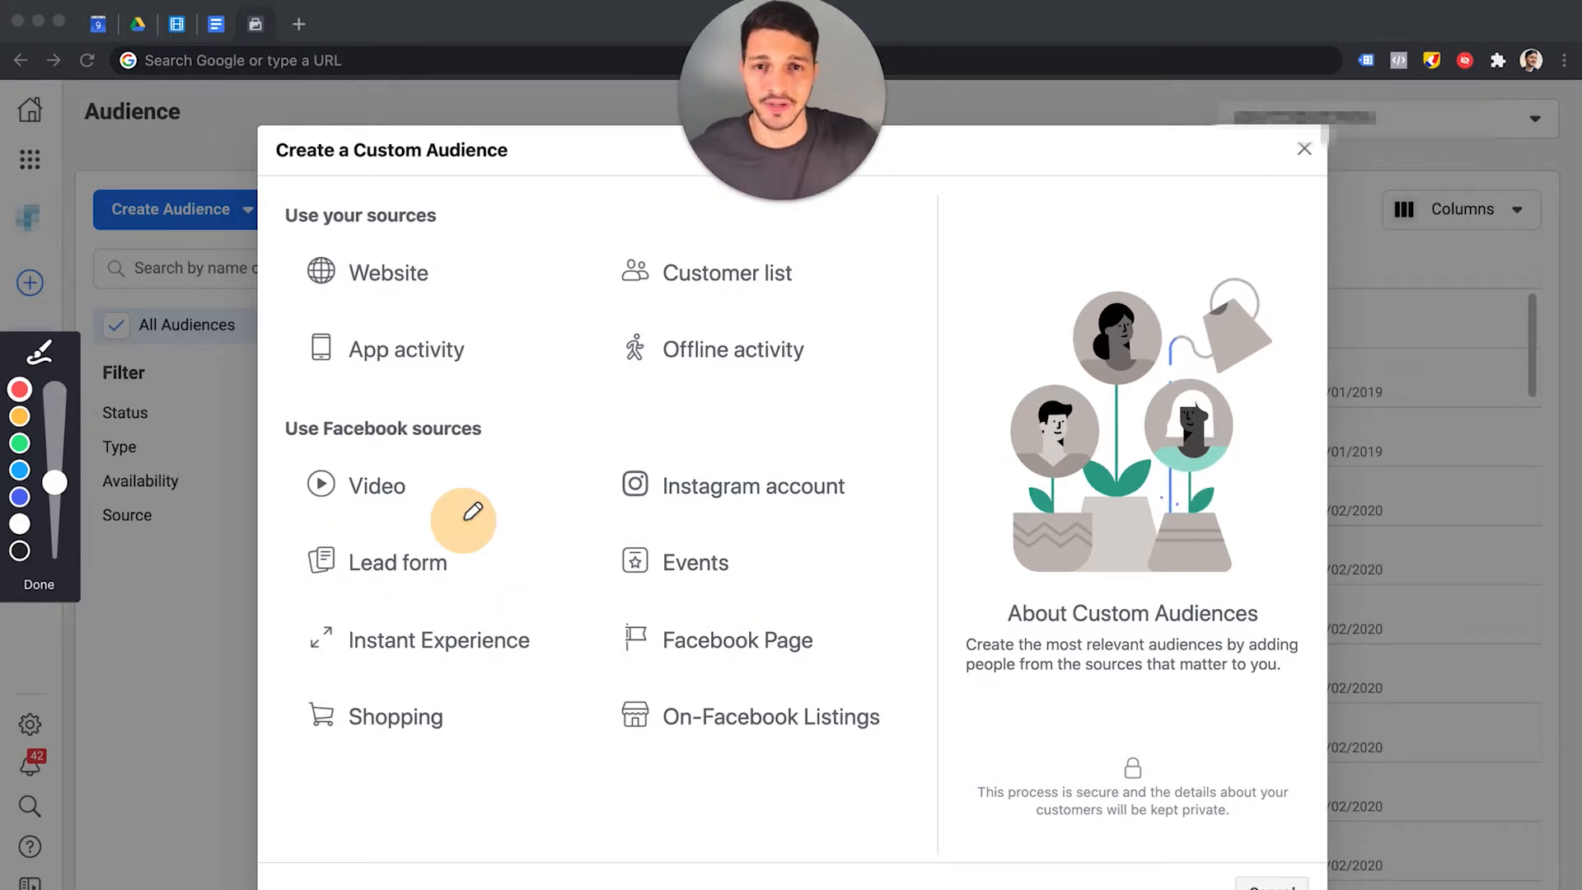
mouse_move(464, 519)
left_mouse_down()
mouse_move(376, 587)
mouse_move(346, 588)
left_mouse_up()
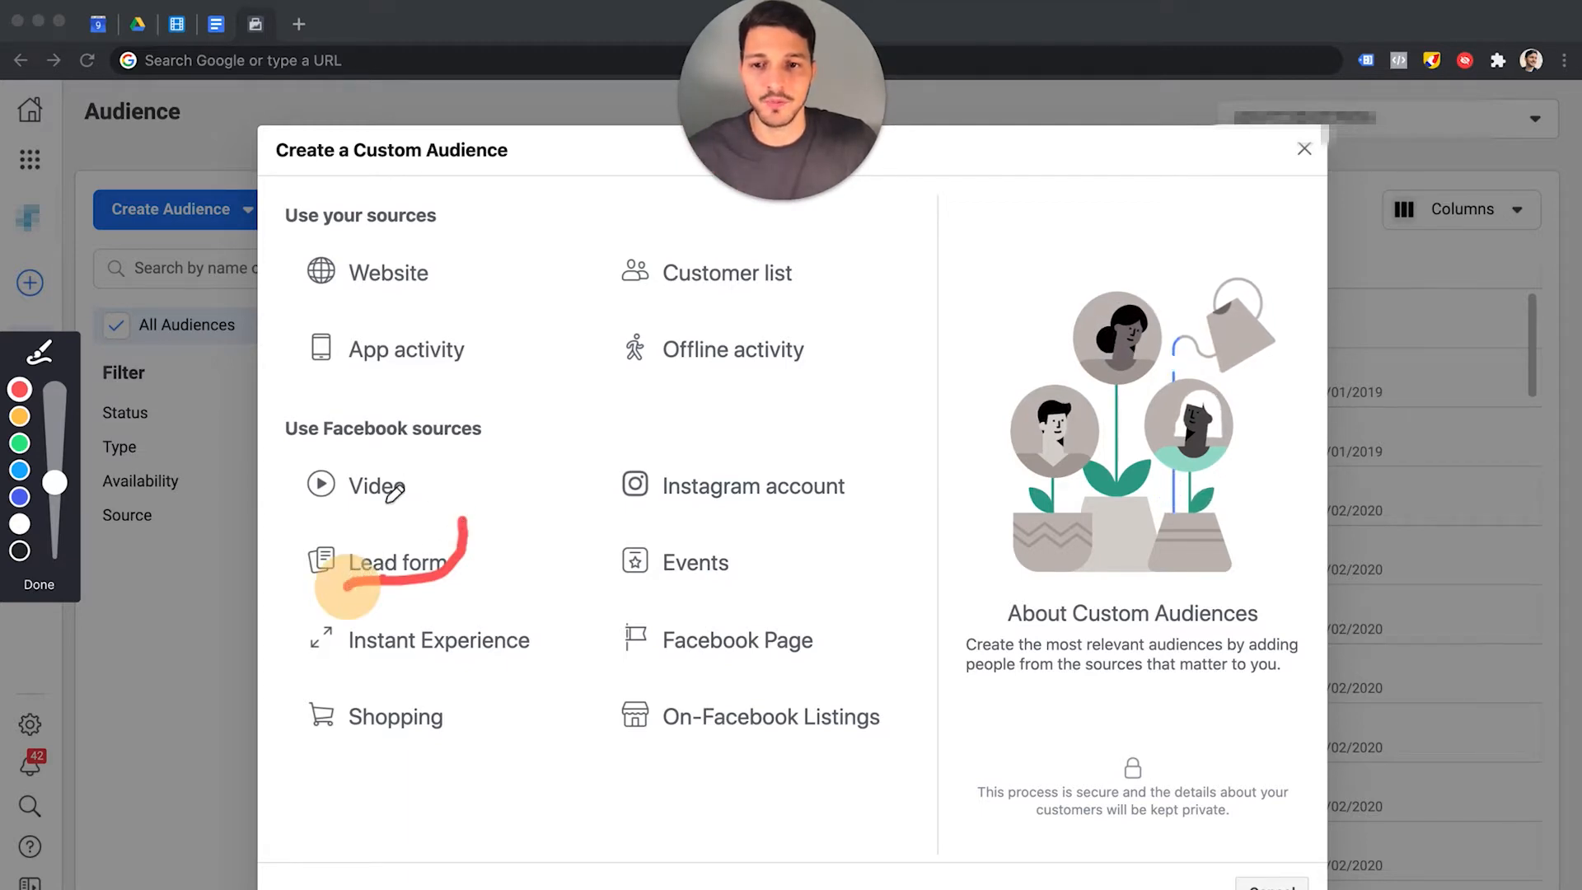
mouse_move(447, 243)
left_mouse_down()
mouse_move(300, 312)
mouse_move(420, 243)
left_mouse_up()
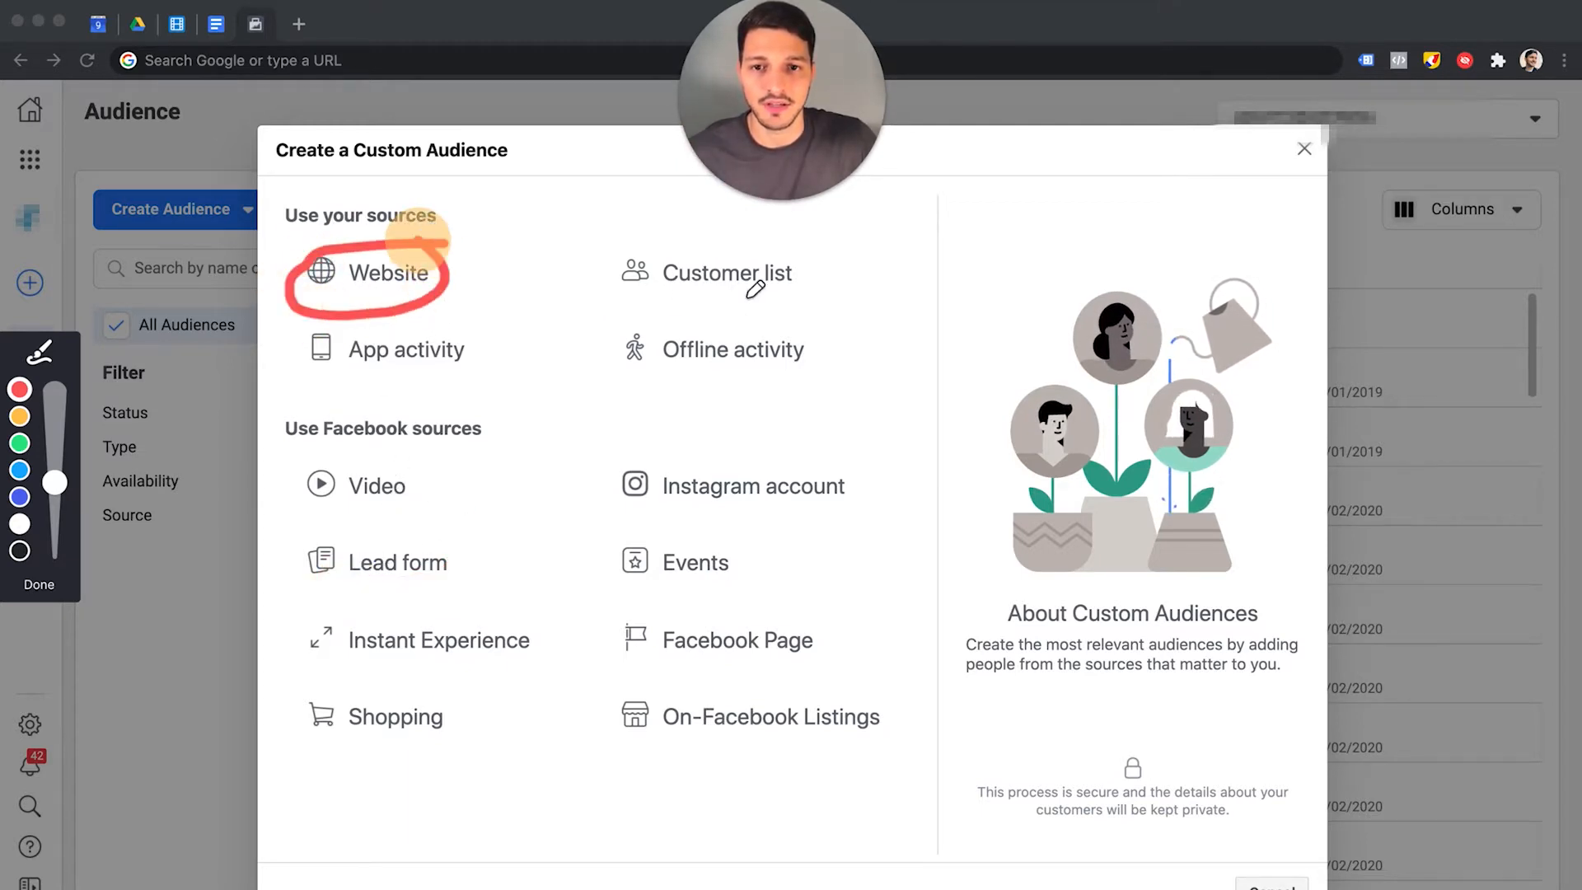
mouse_move(807, 247)
left_mouse_down()
mouse_move(597, 284)
mouse_move(770, 241)
left_mouse_up()
mouse_move(455, 458)
left_mouse_down()
mouse_move(282, 476)
mouse_move(381, 498)
mouse_move(284, 540)
mouse_move(450, 524)
left_mouse_up()
key("Escape")
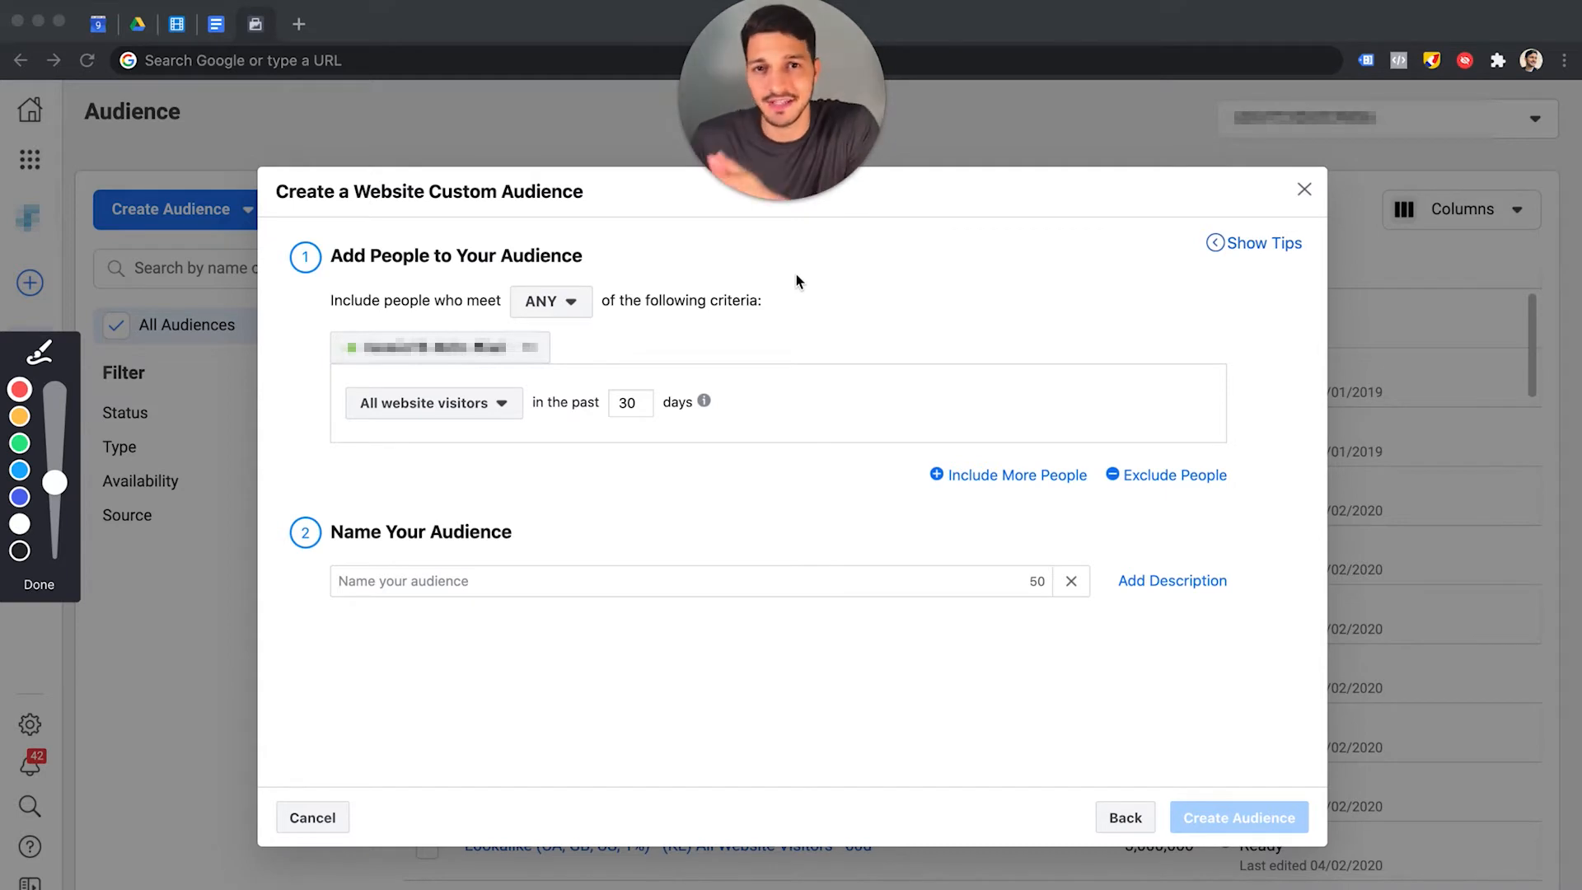
- Set the time window for all website visitors in the website custom audience to 180 days
left_click(39, 584)
double_click(640, 403)
key("BackSpace")
type("180")
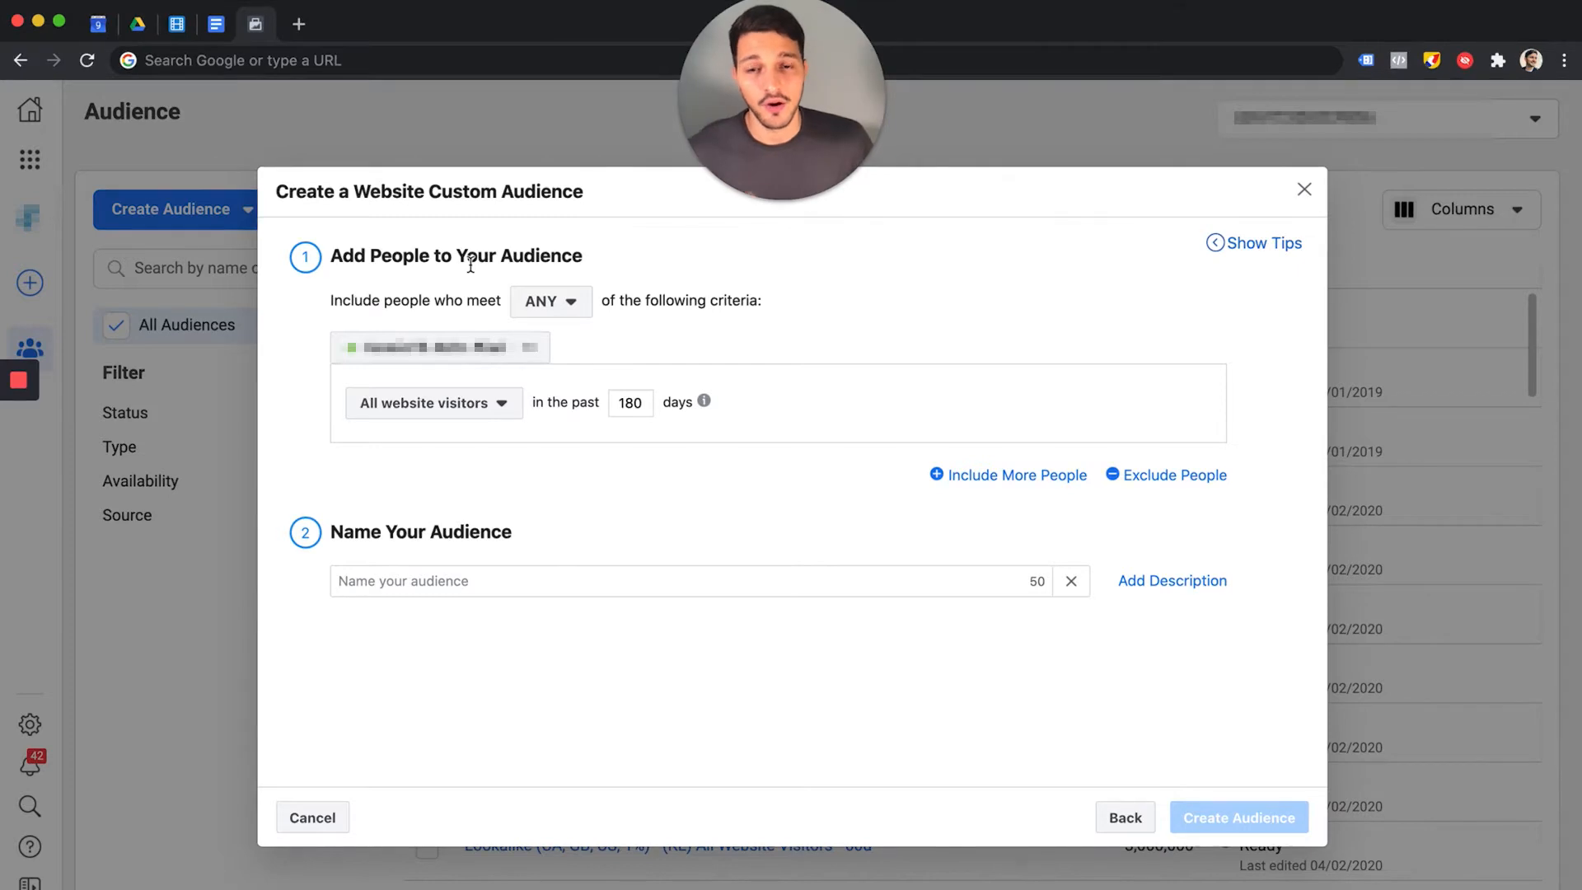
- Try limiting the audience to people who visited specific web pages whose URL contains /shop
left_click(490, 403)
left_click(461, 518)
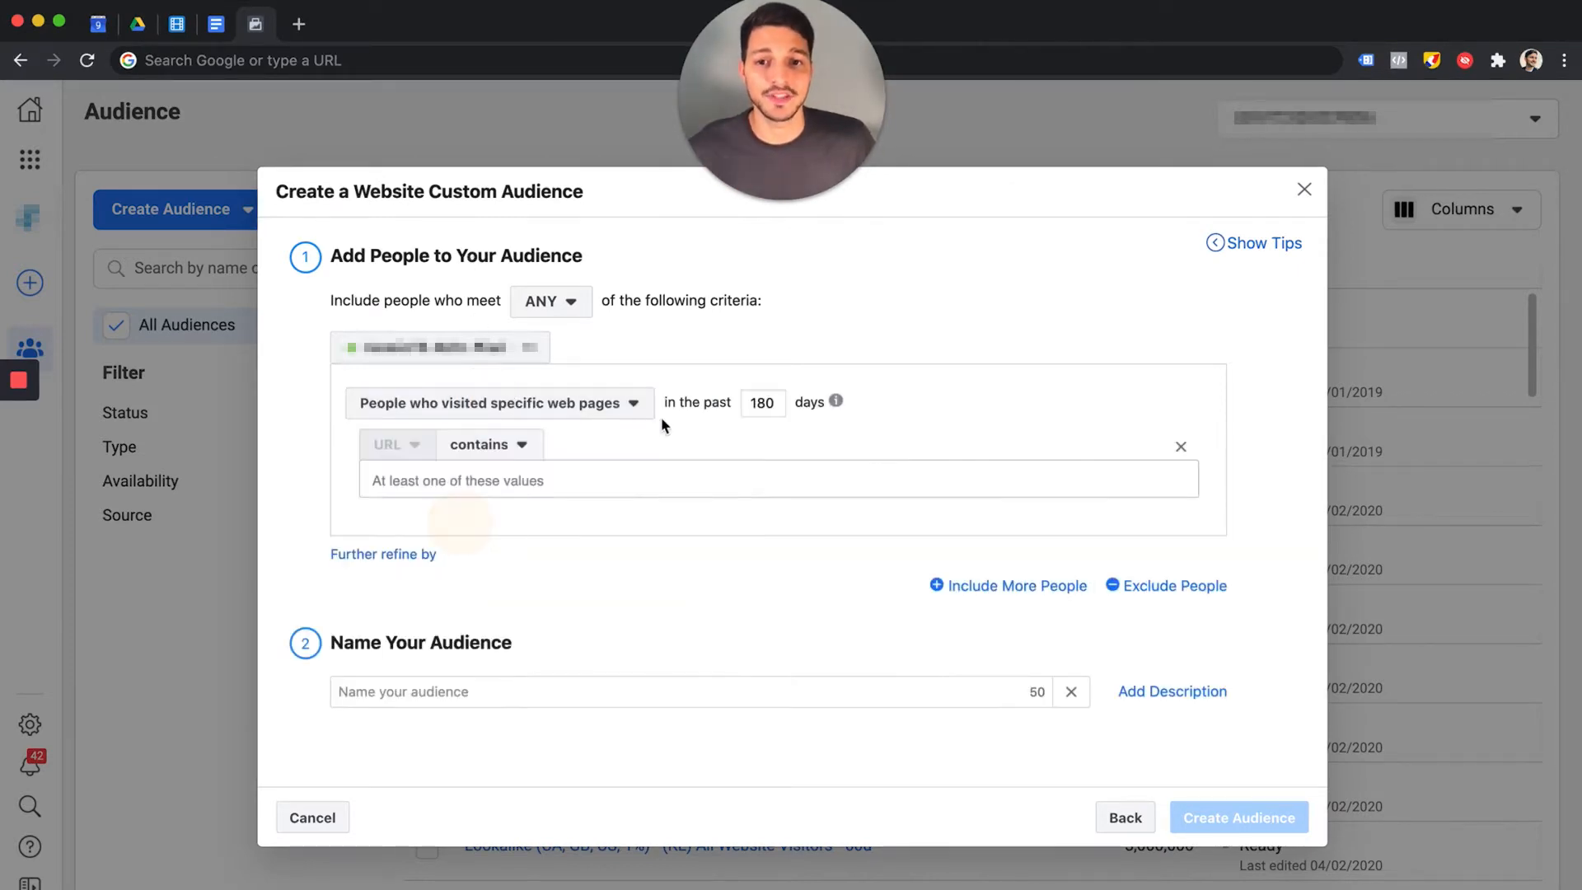
left_click(618, 483)
type("/shop")
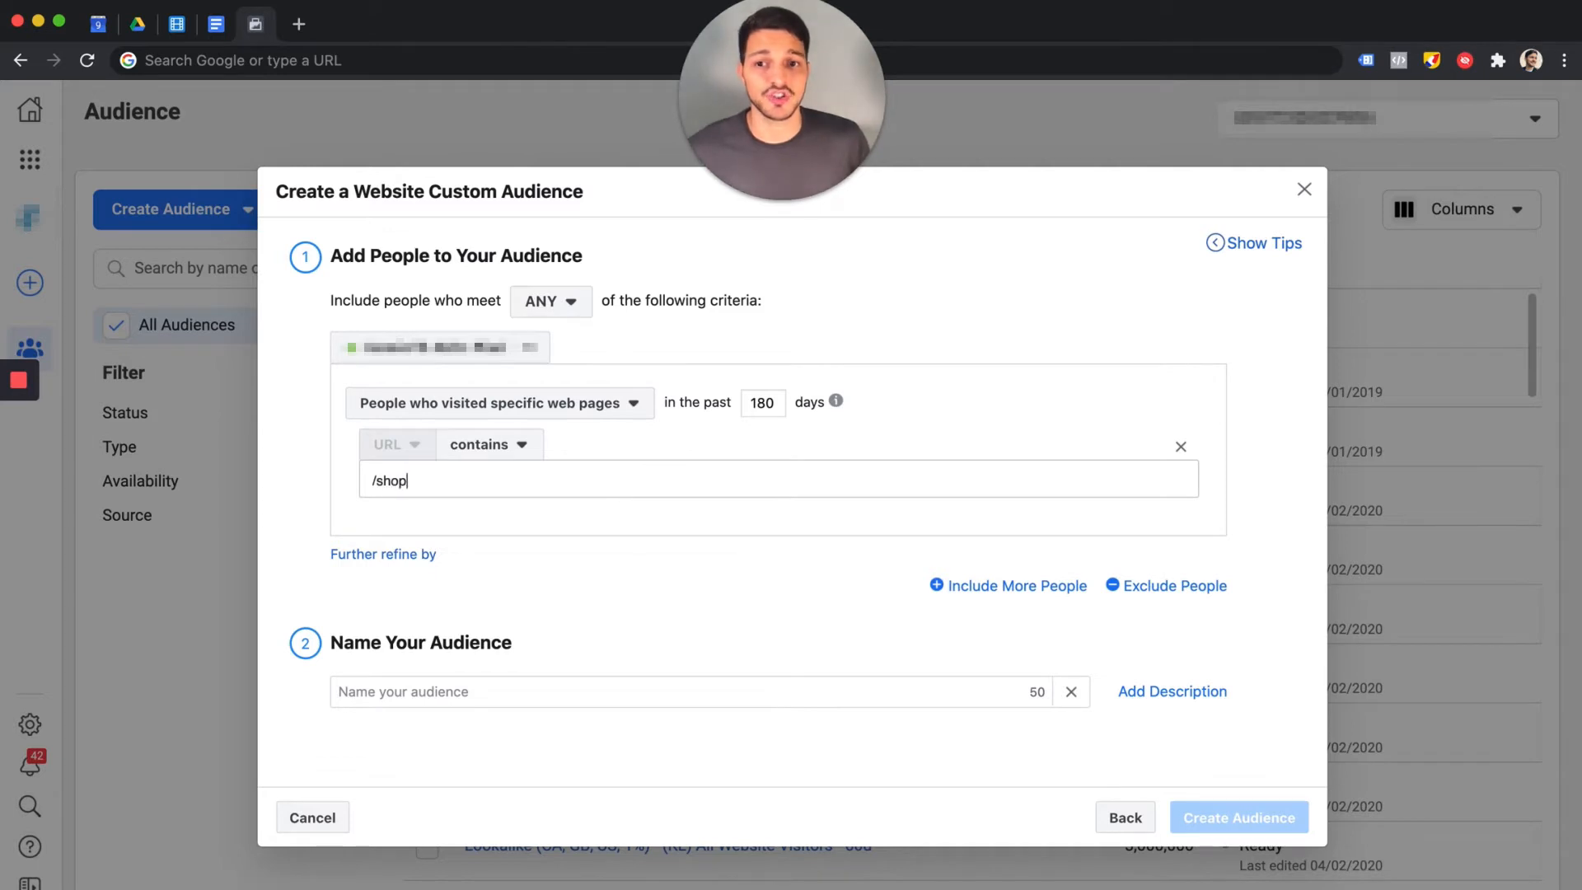
- Try replacing the URL condition's value with /book-a-demo
key("BackSpace")
key("BackSpace")
key("BackSpace")
key("BackSpace")
key("BackSpace")
type("/book-a-d")
key("BackSpace")
type("-demo")
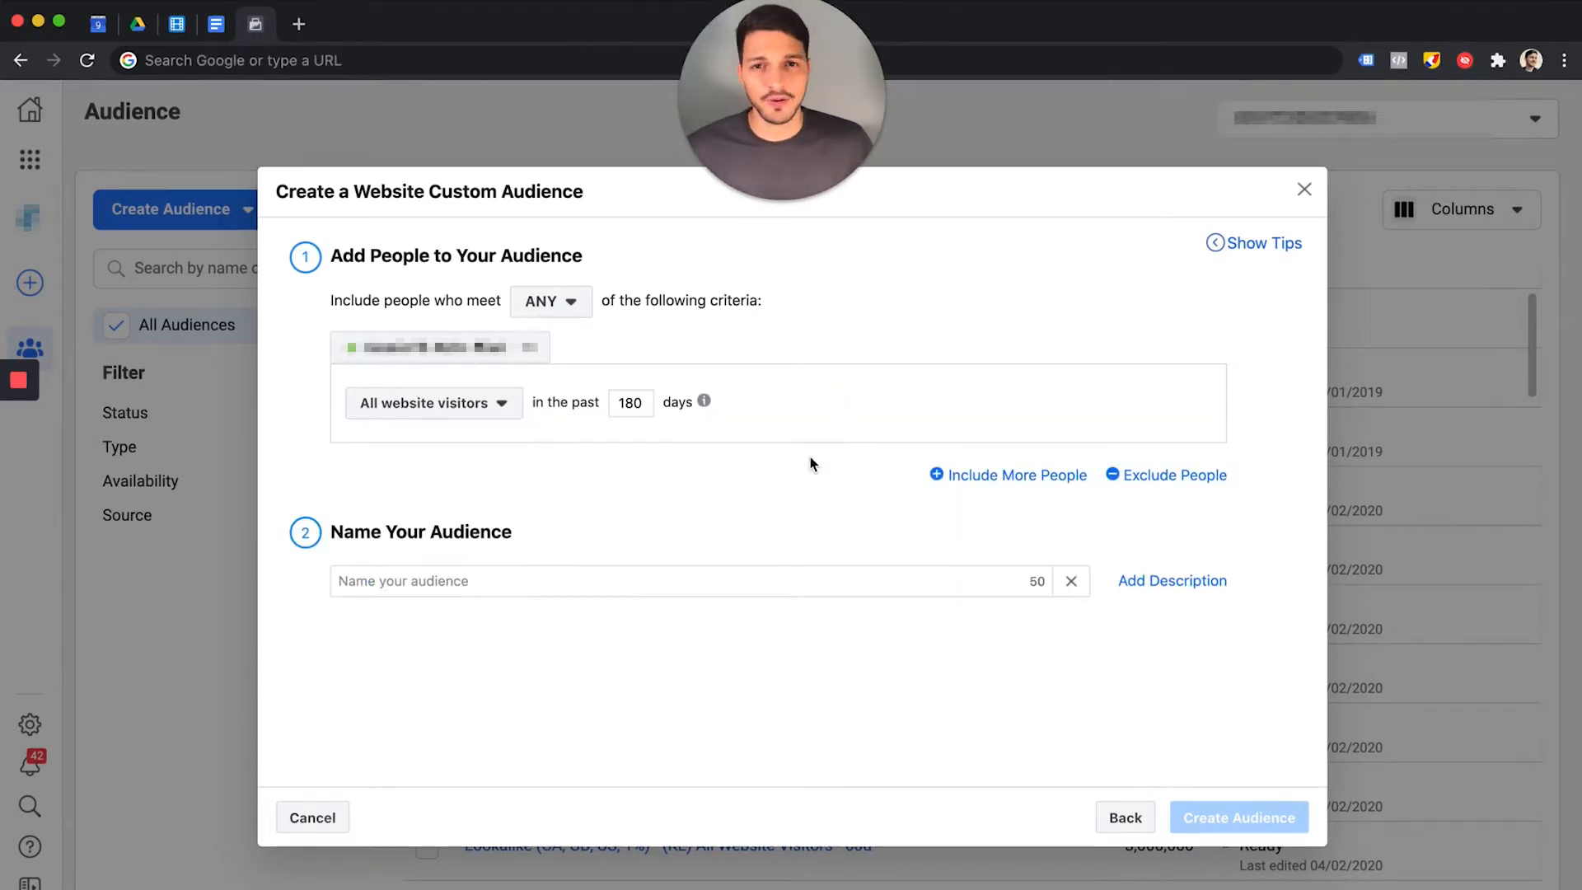
left_click(807, 458)
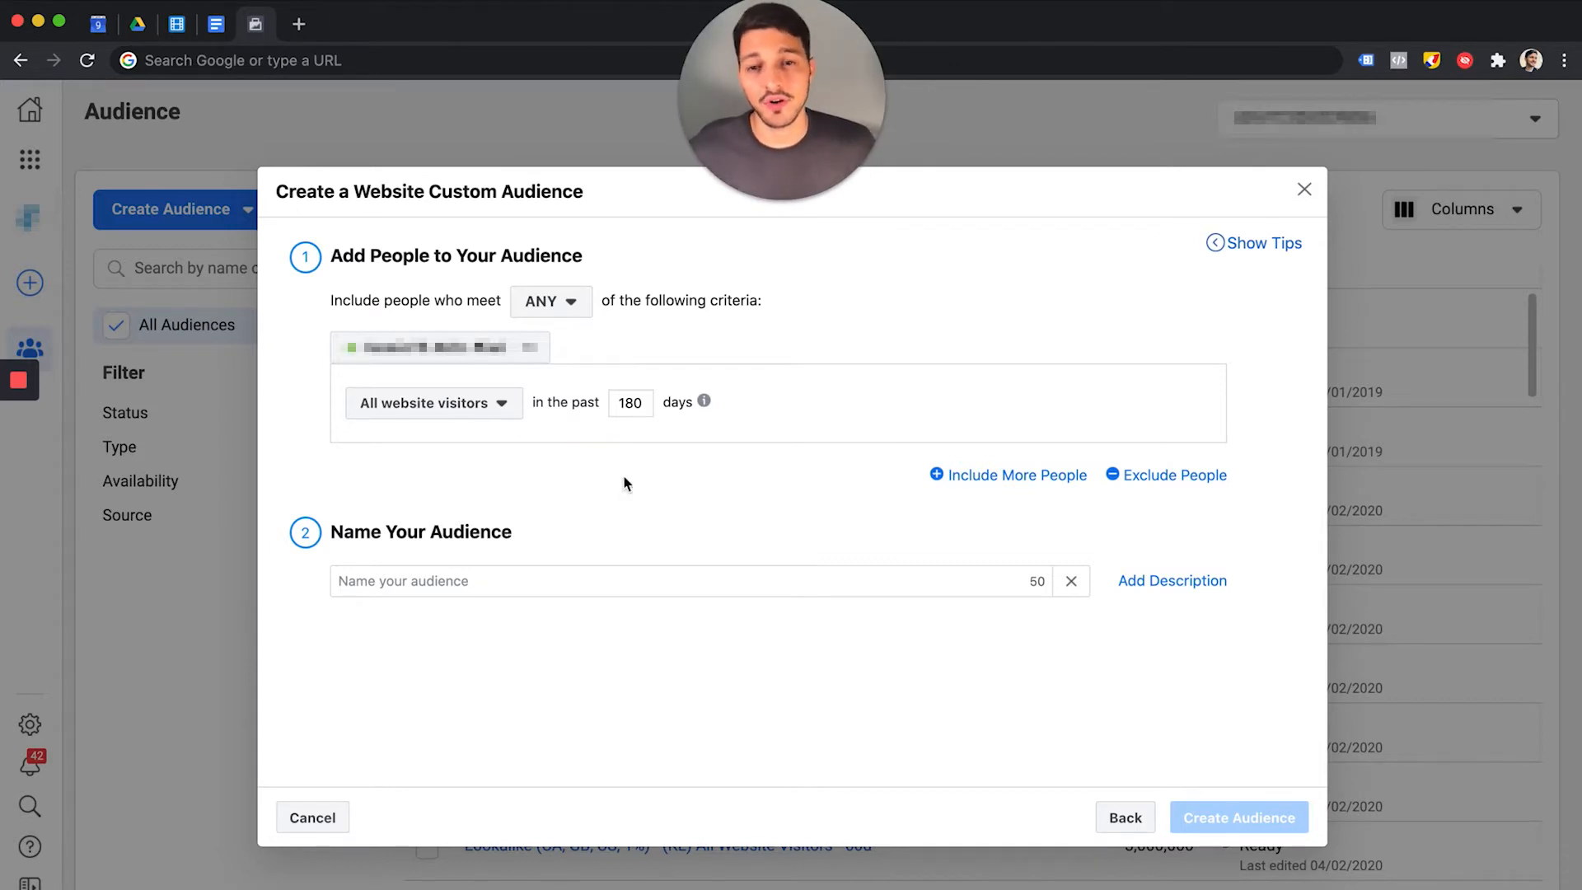
- Name the audience "Site Visitors - 180d"
left_click(539, 581)
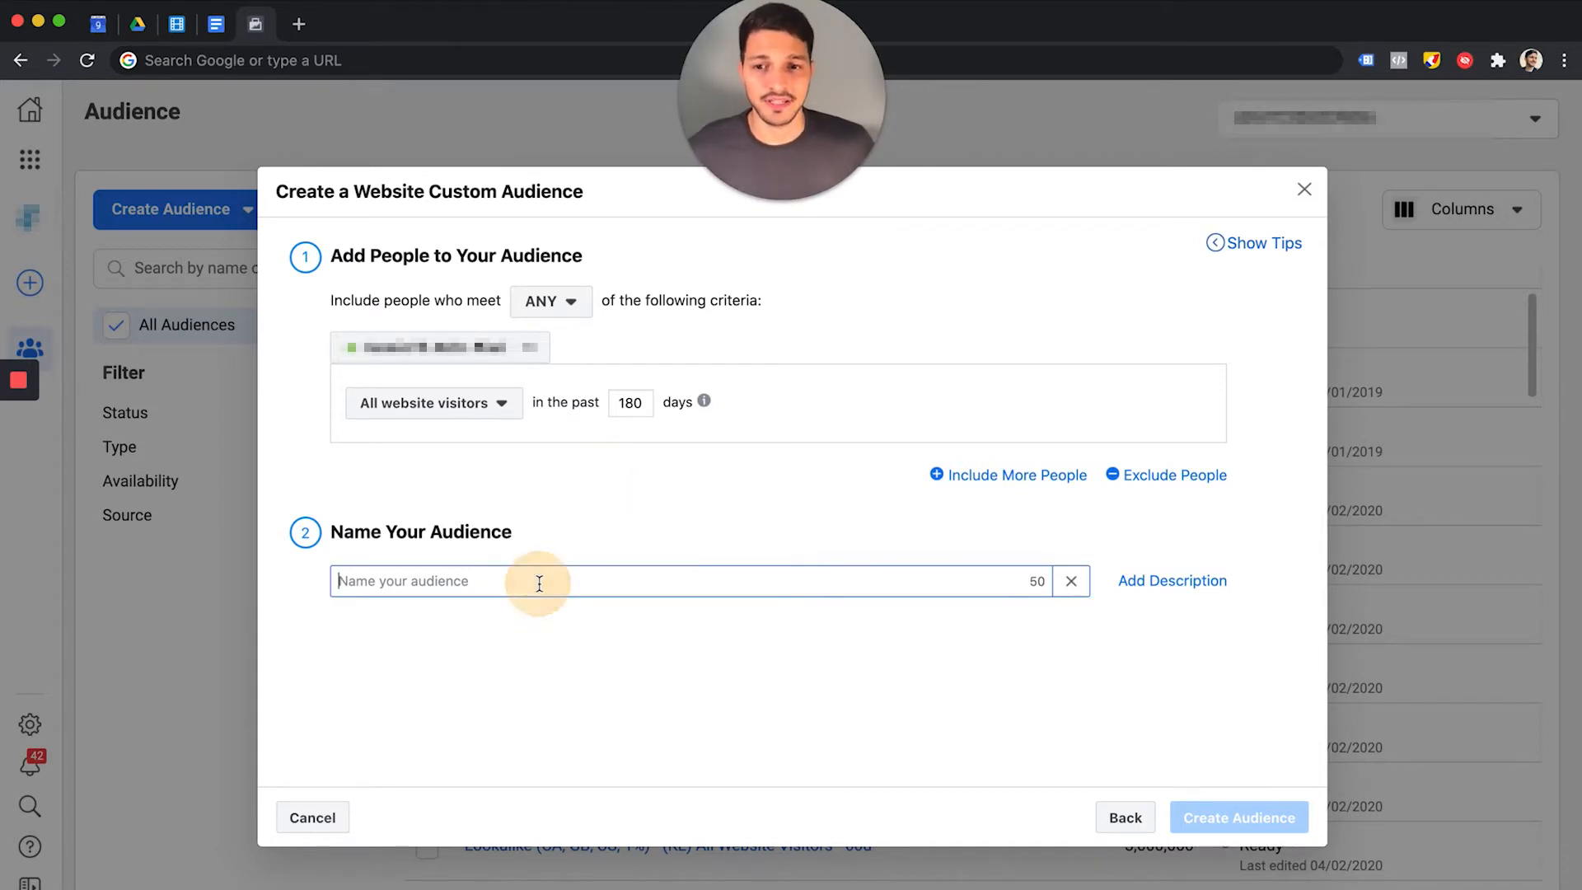
type("Site Vi")
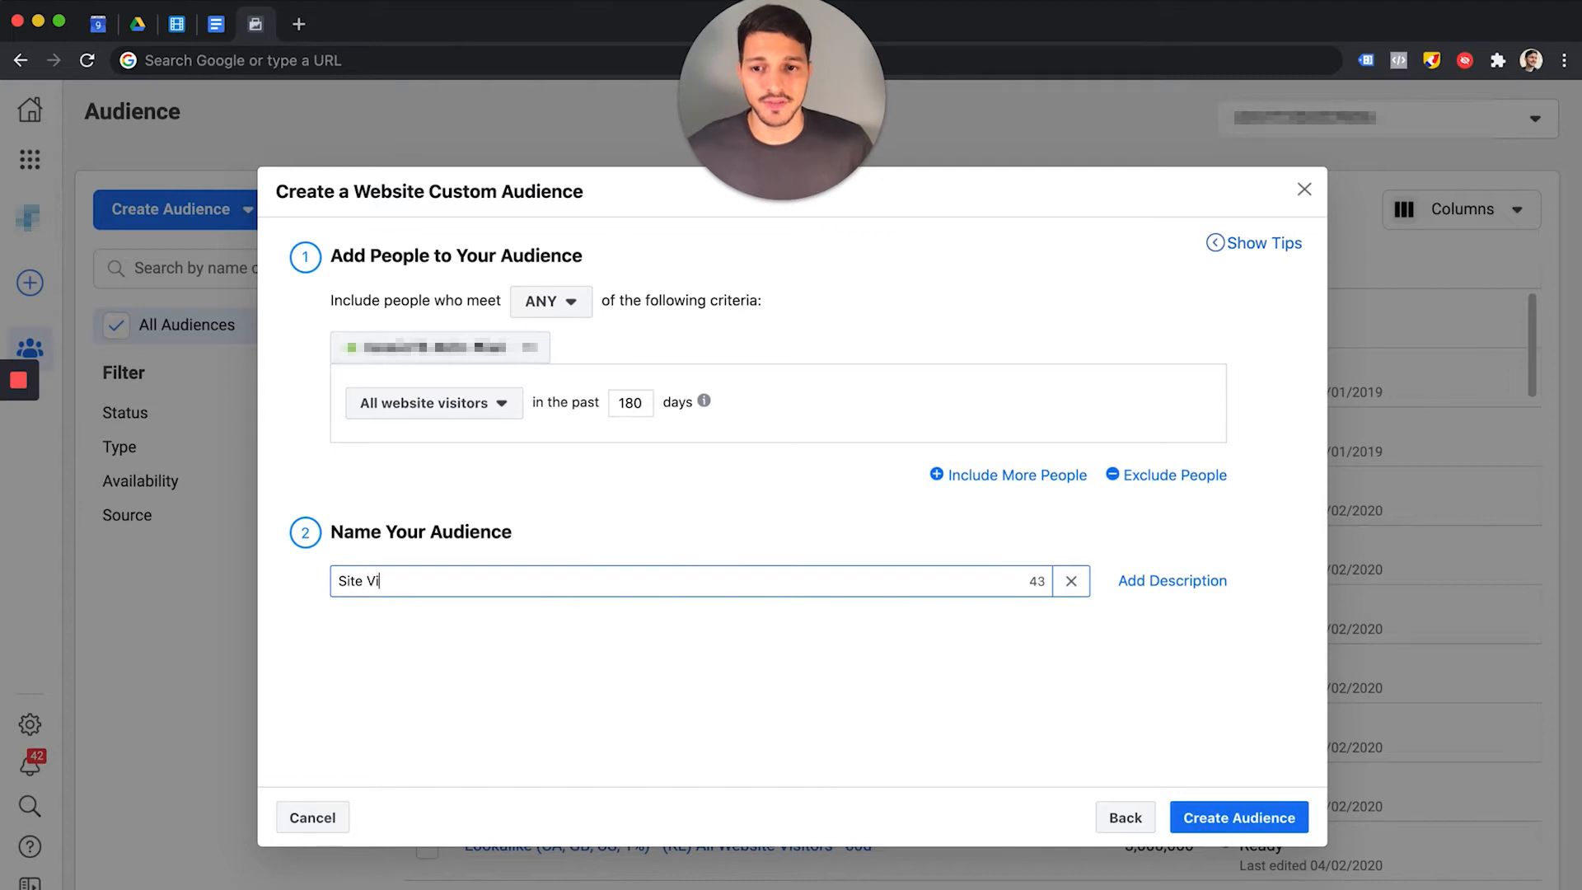
type("sitors - 180")
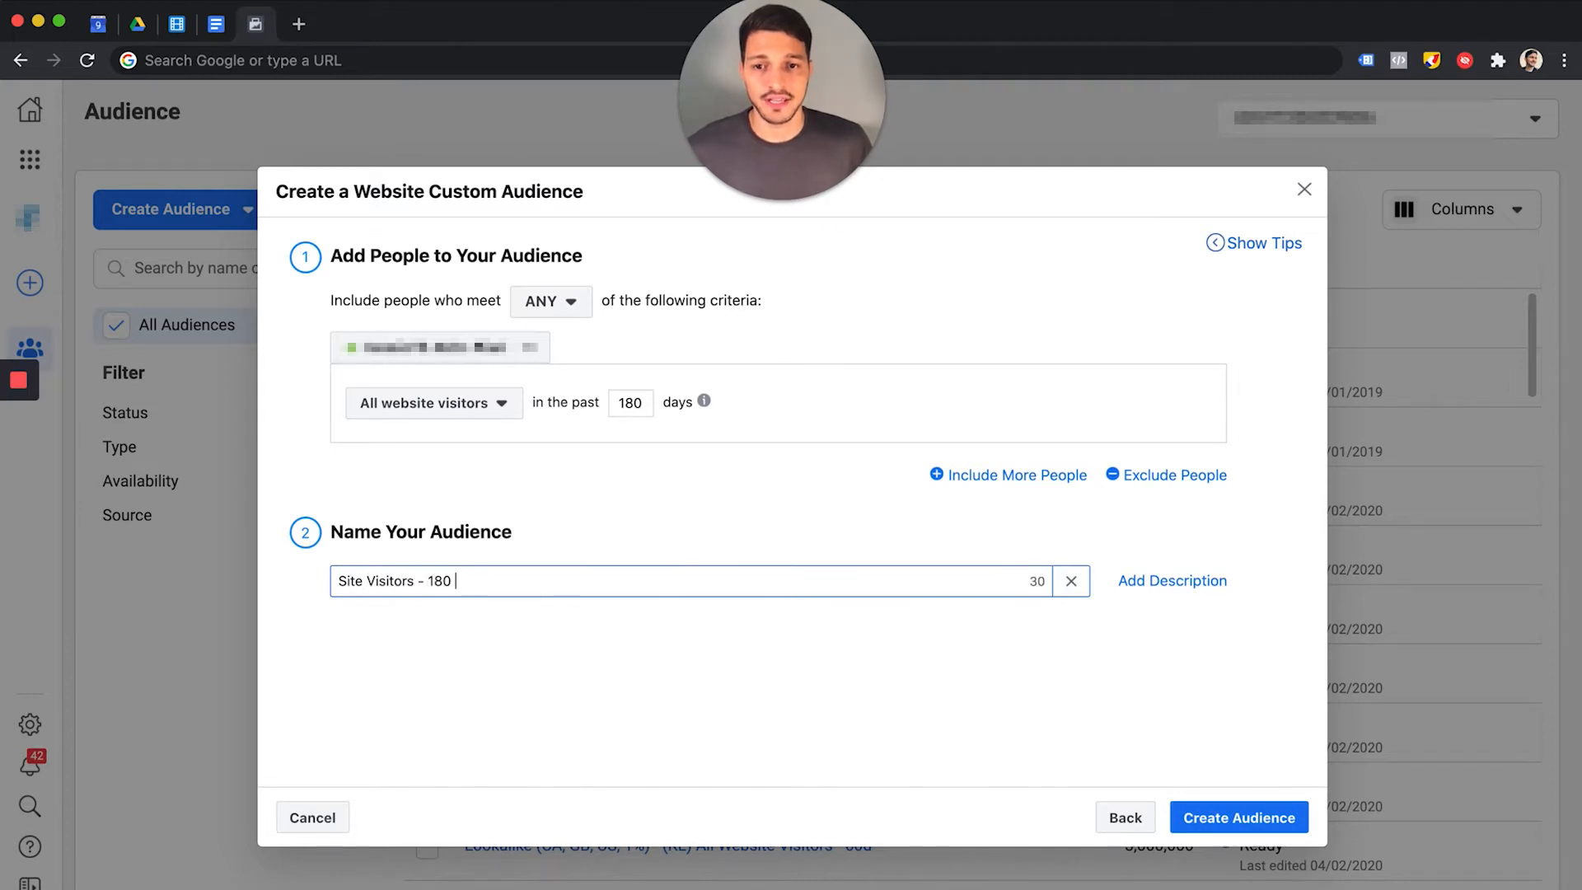
left_click(1120, 580)
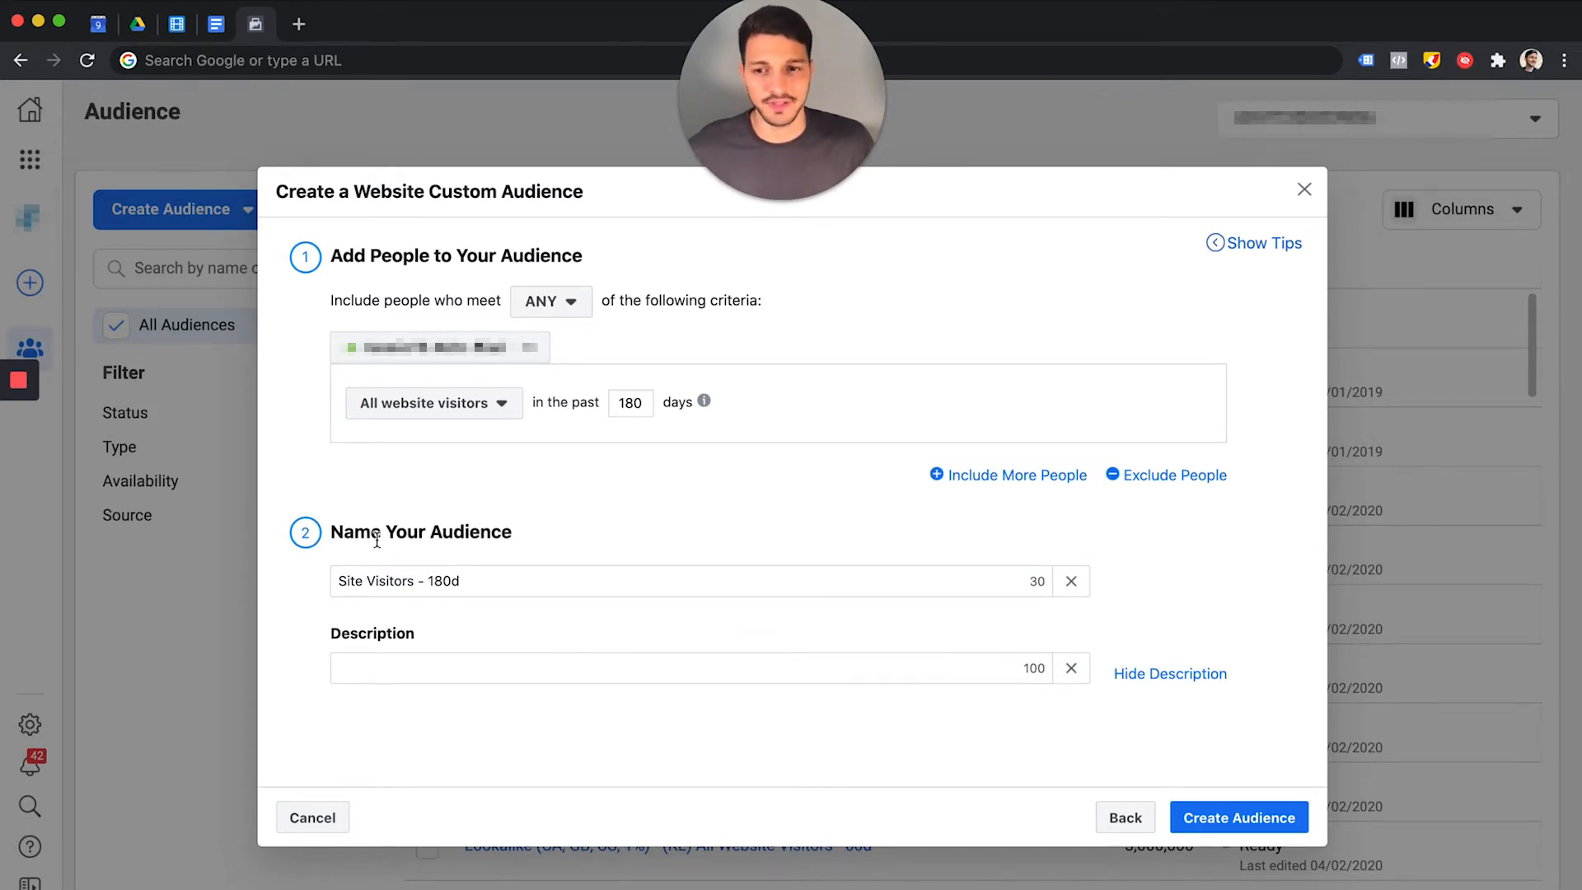
left_click(1067, 670)
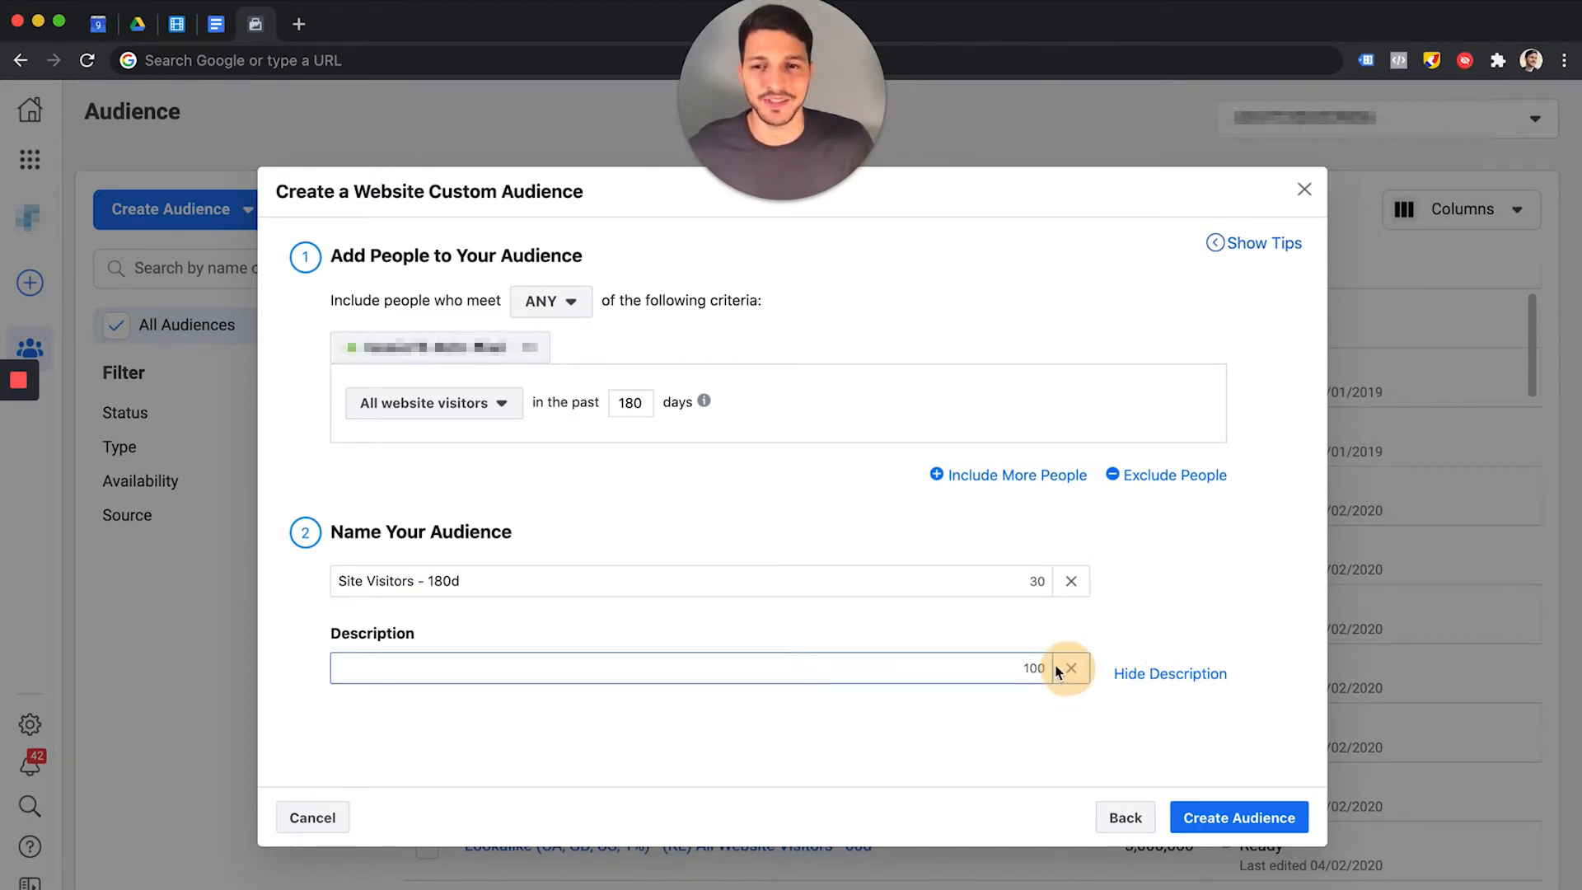
left_click(1075, 671)
left_click(1071, 670)
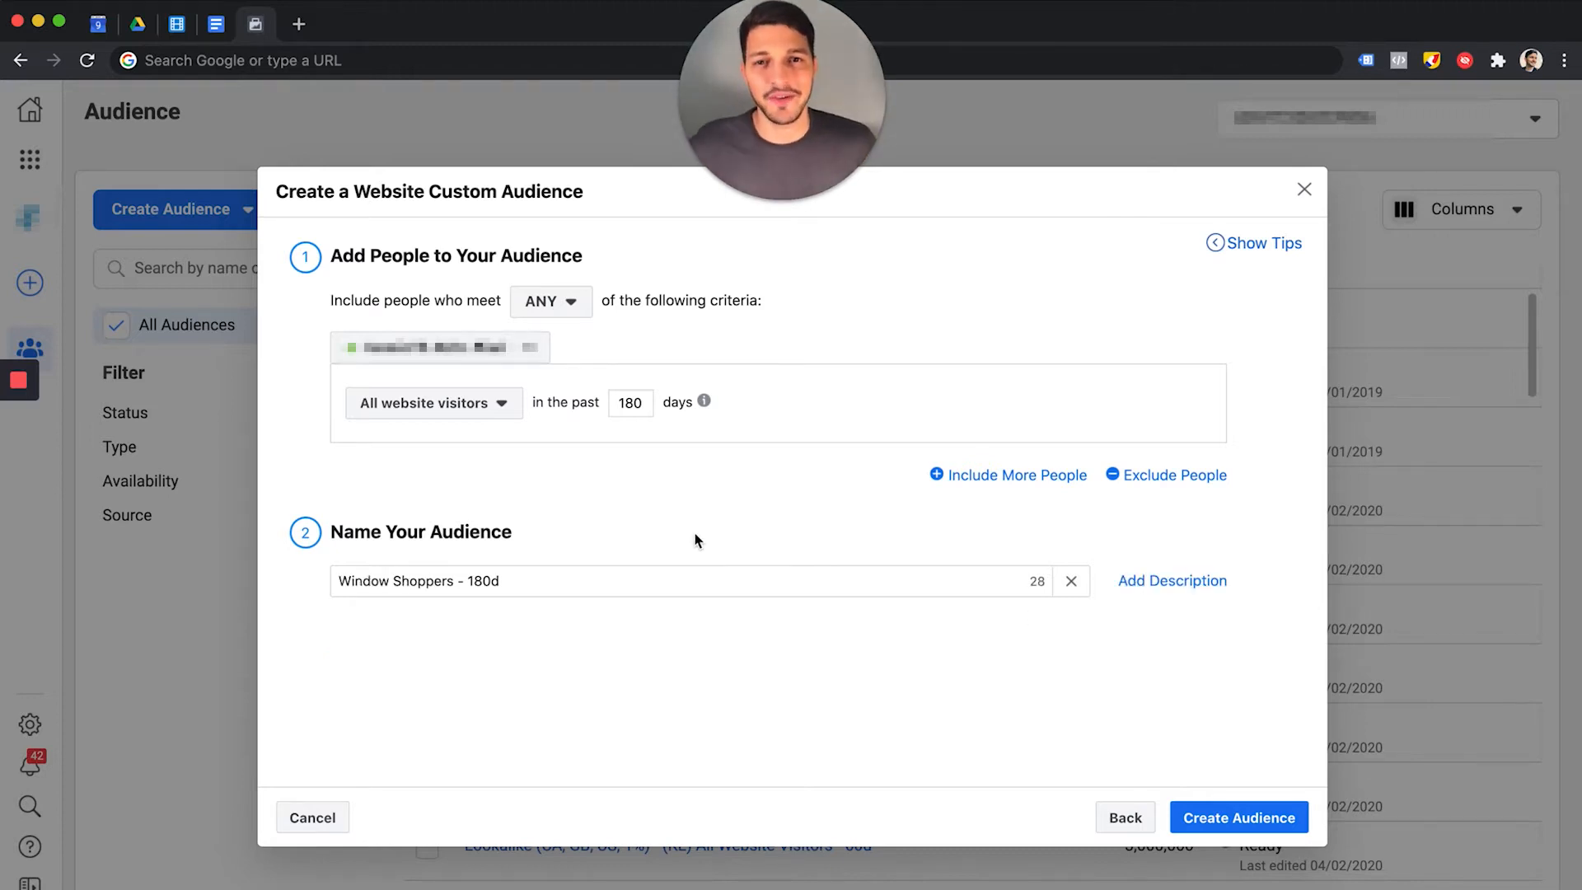
- Change the audience criterion from all website visitors to people who visited specific web pages
left_click(459, 403)
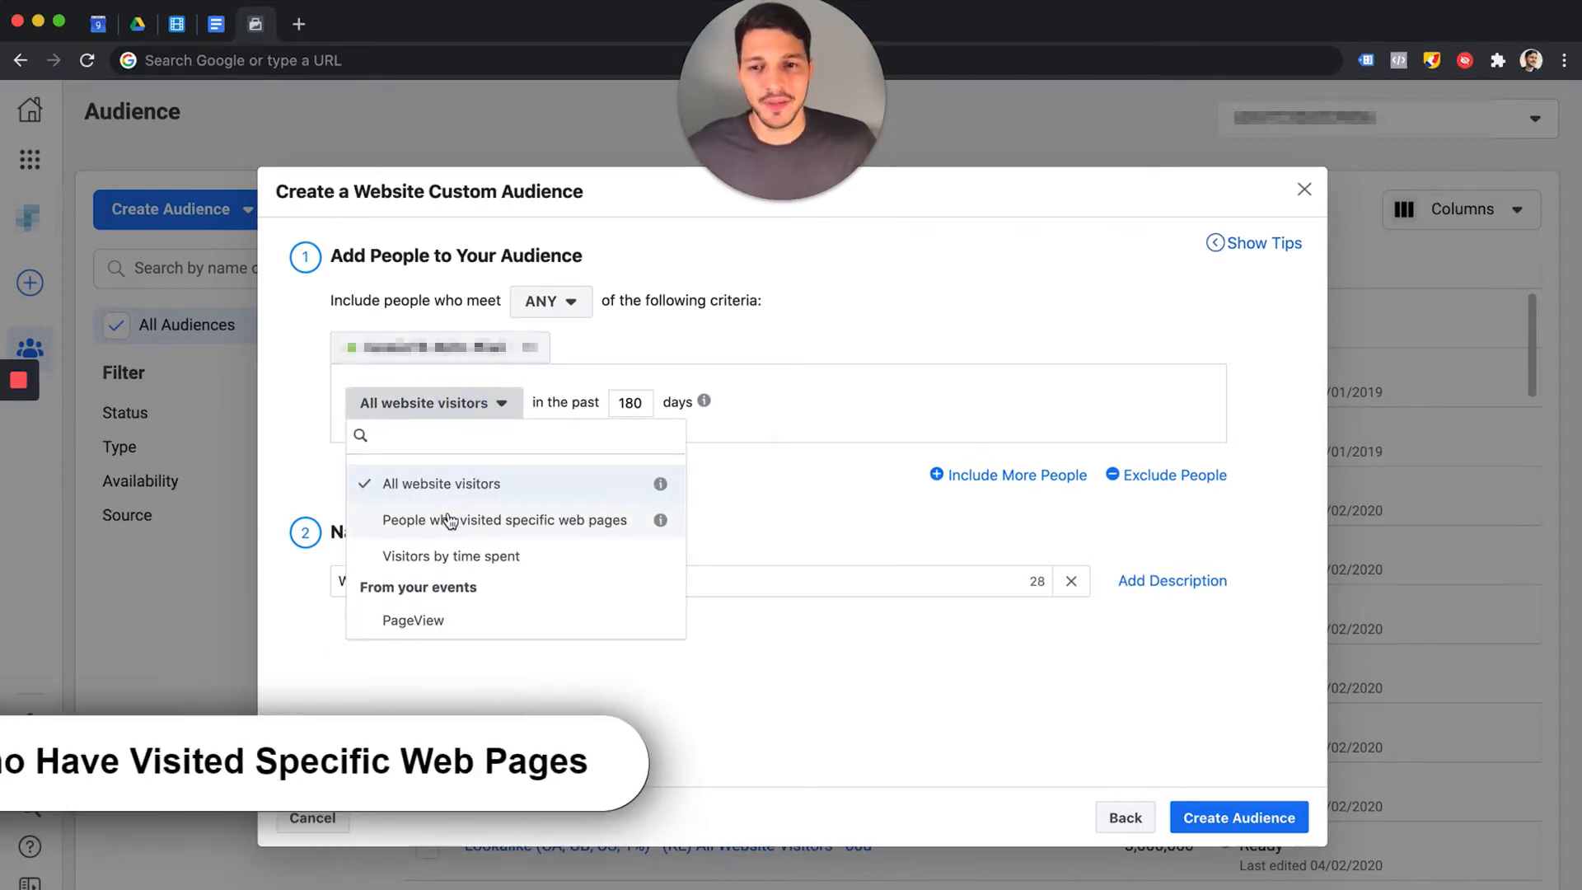
left_click(451, 514)
left_click(649, 581)
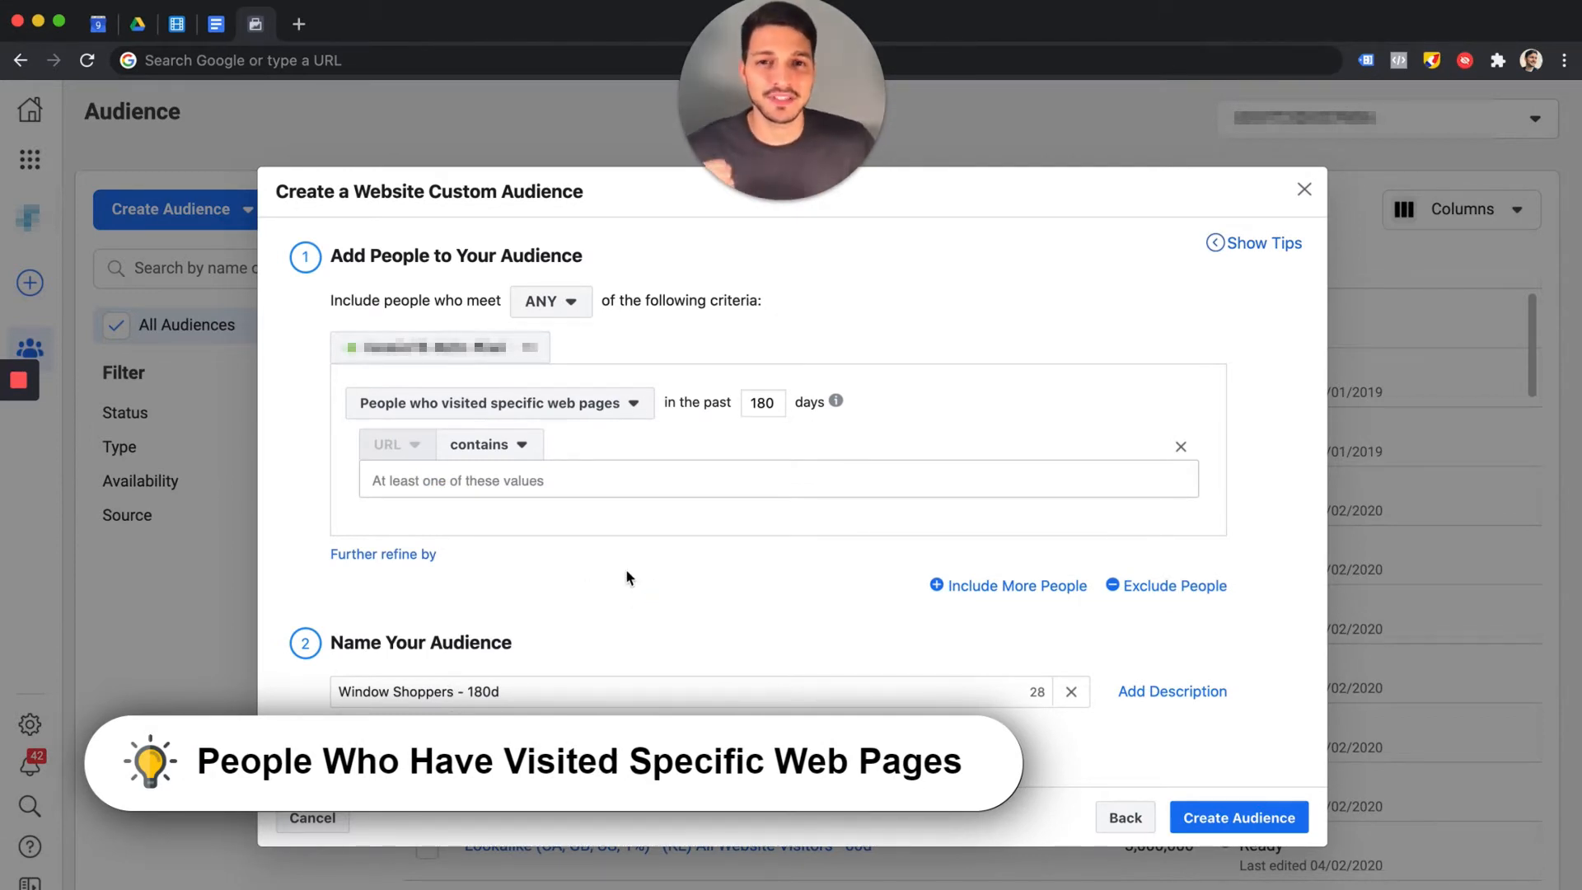
- Add contact, demo and case-study as alternative values that the visited page's URL must contain
left_click(584, 490)
type("contact")
key("Return")
type("demo")
key("Return")
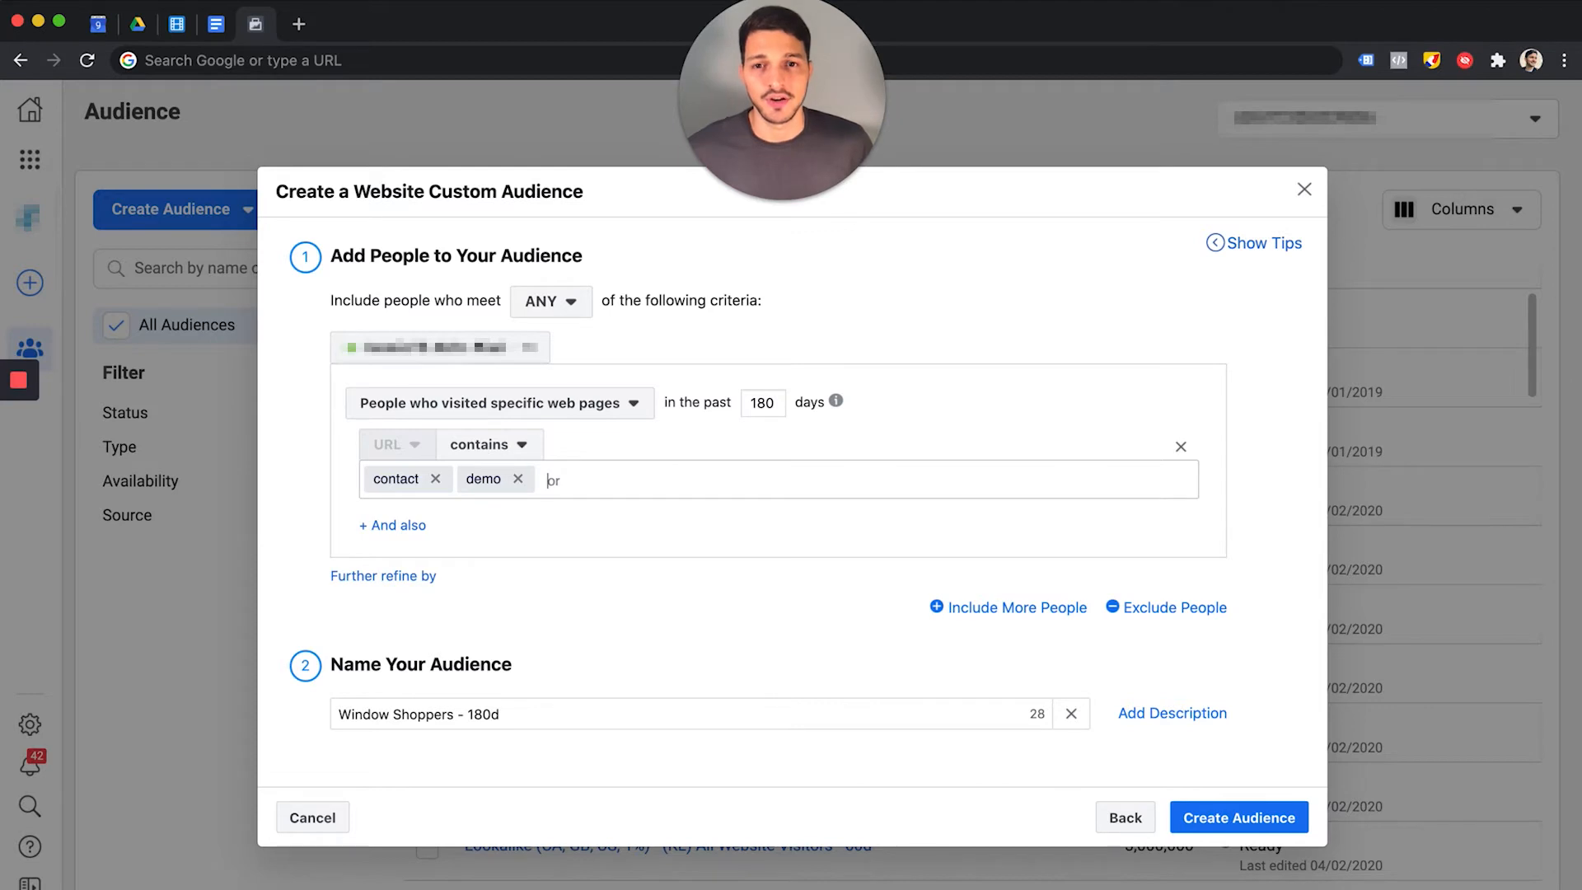
key("BackSpace")
key("BackSpace")
key("BackSpace")
key("BackSpace")
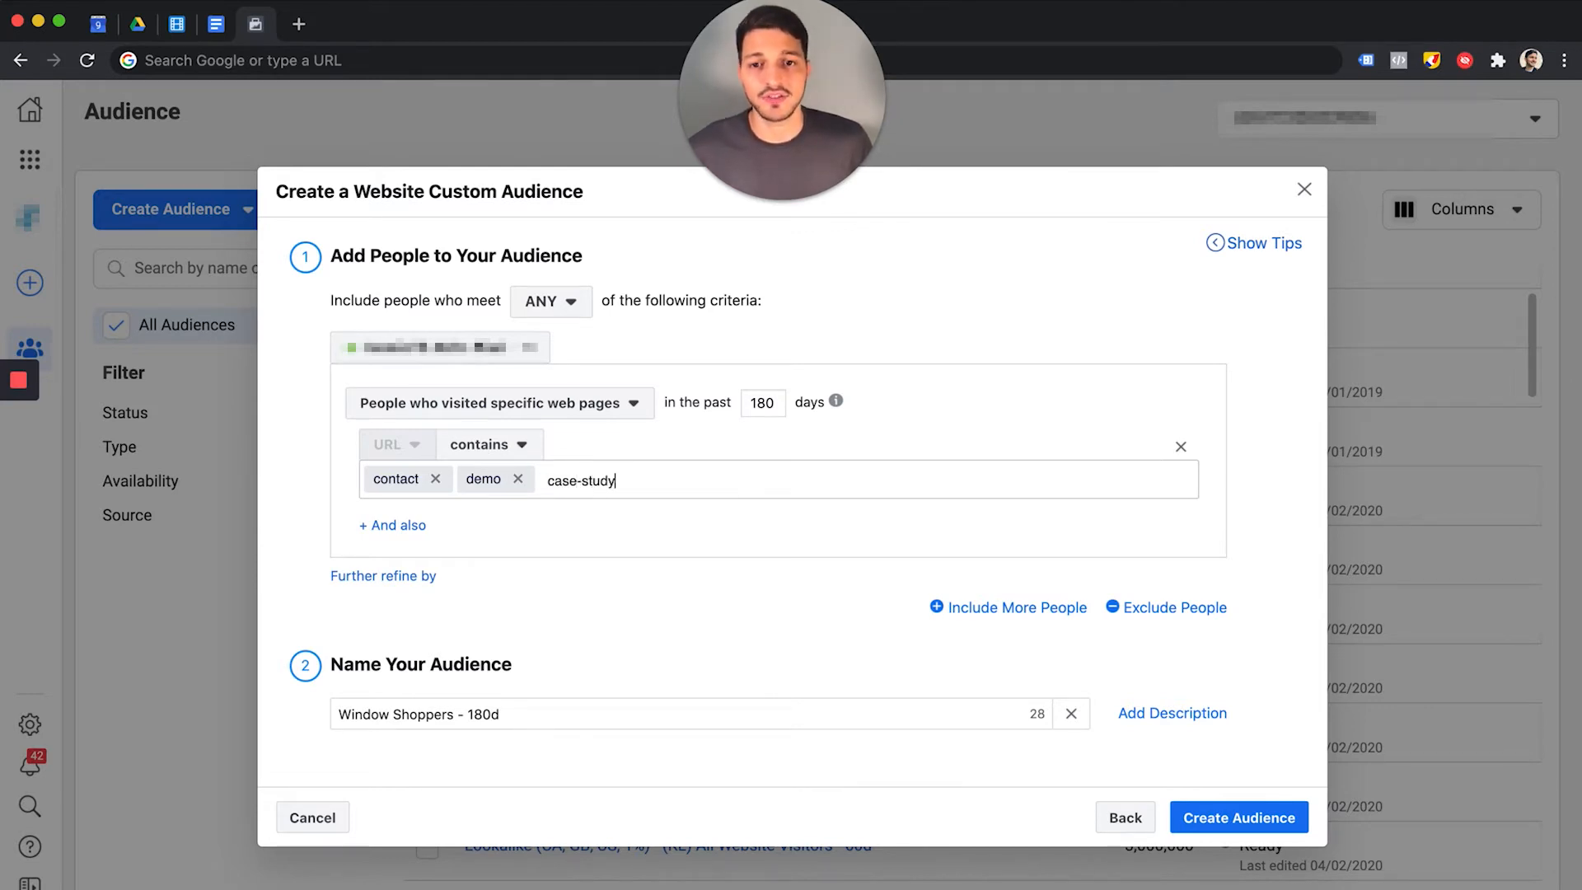
type("case-study")
key("Return")
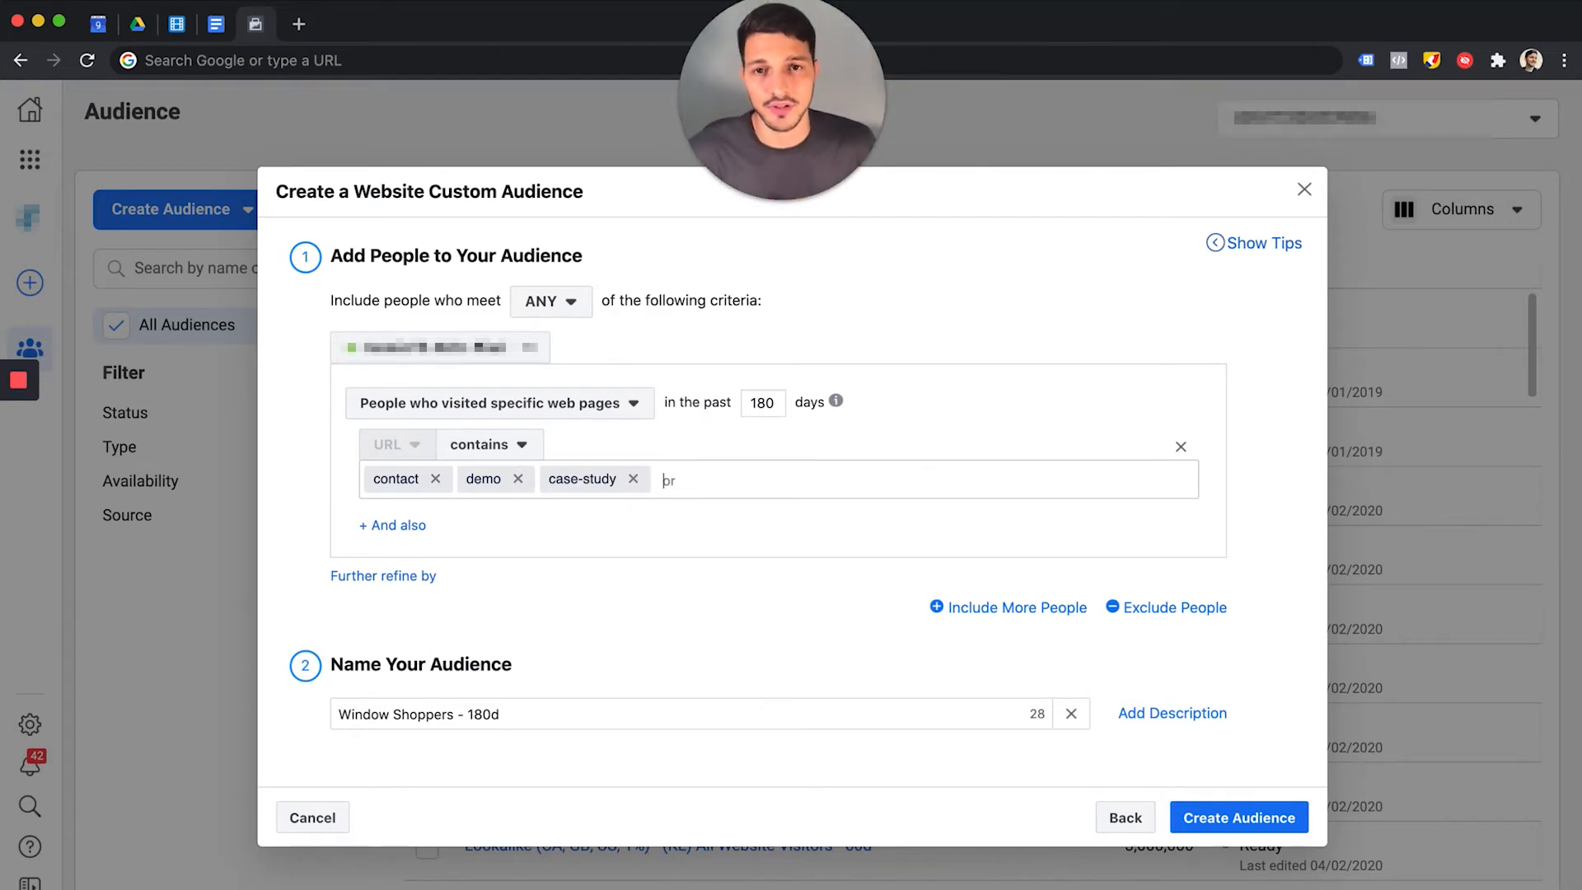
type("https://google.com/")
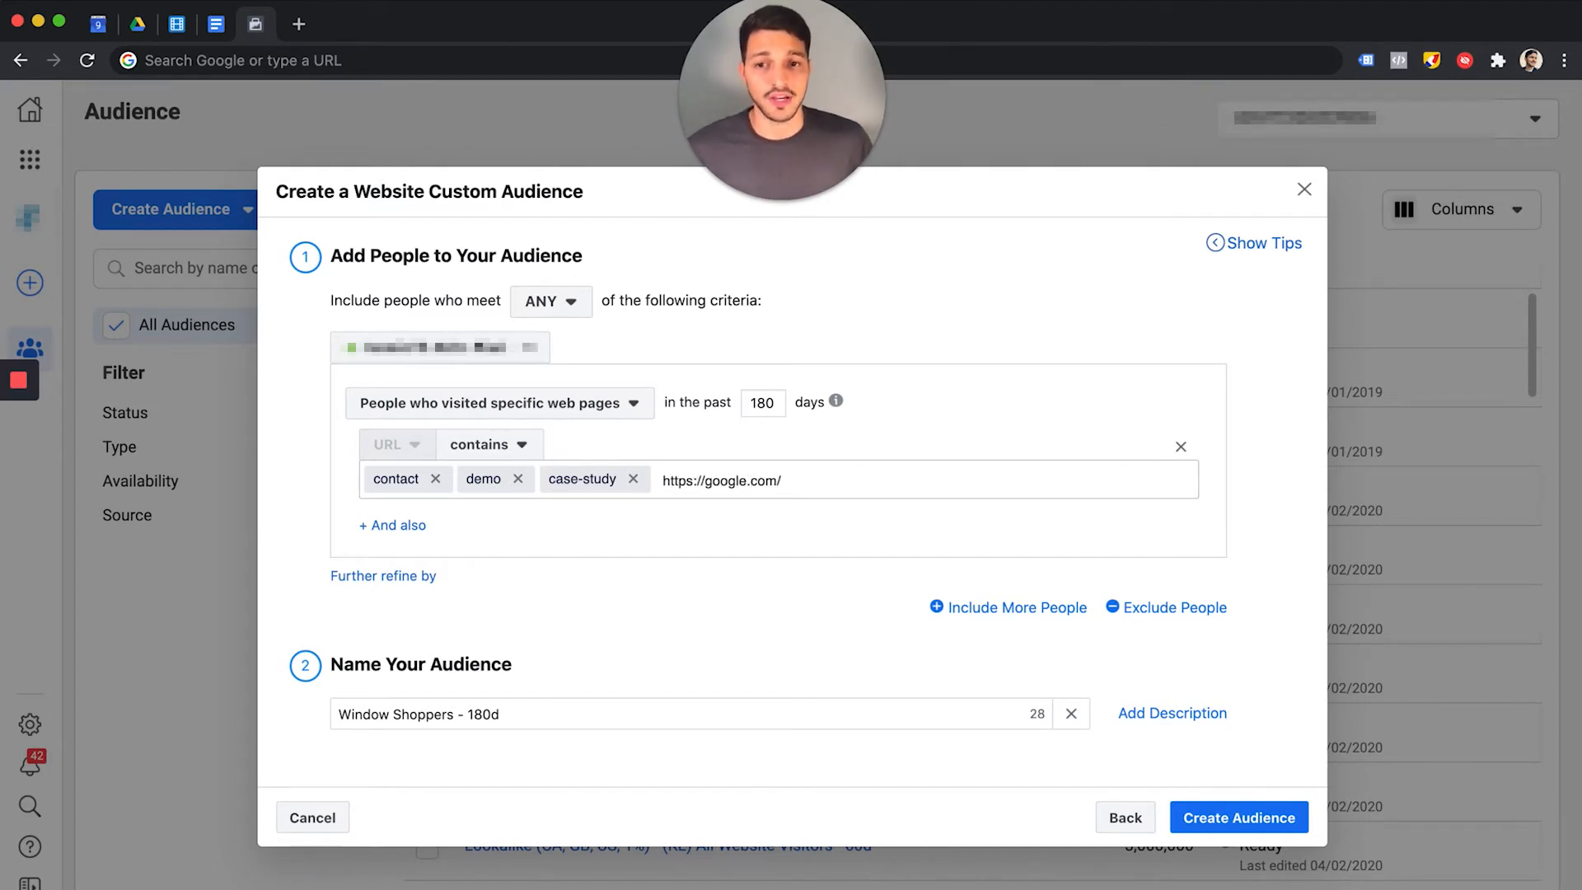
type("case-study")
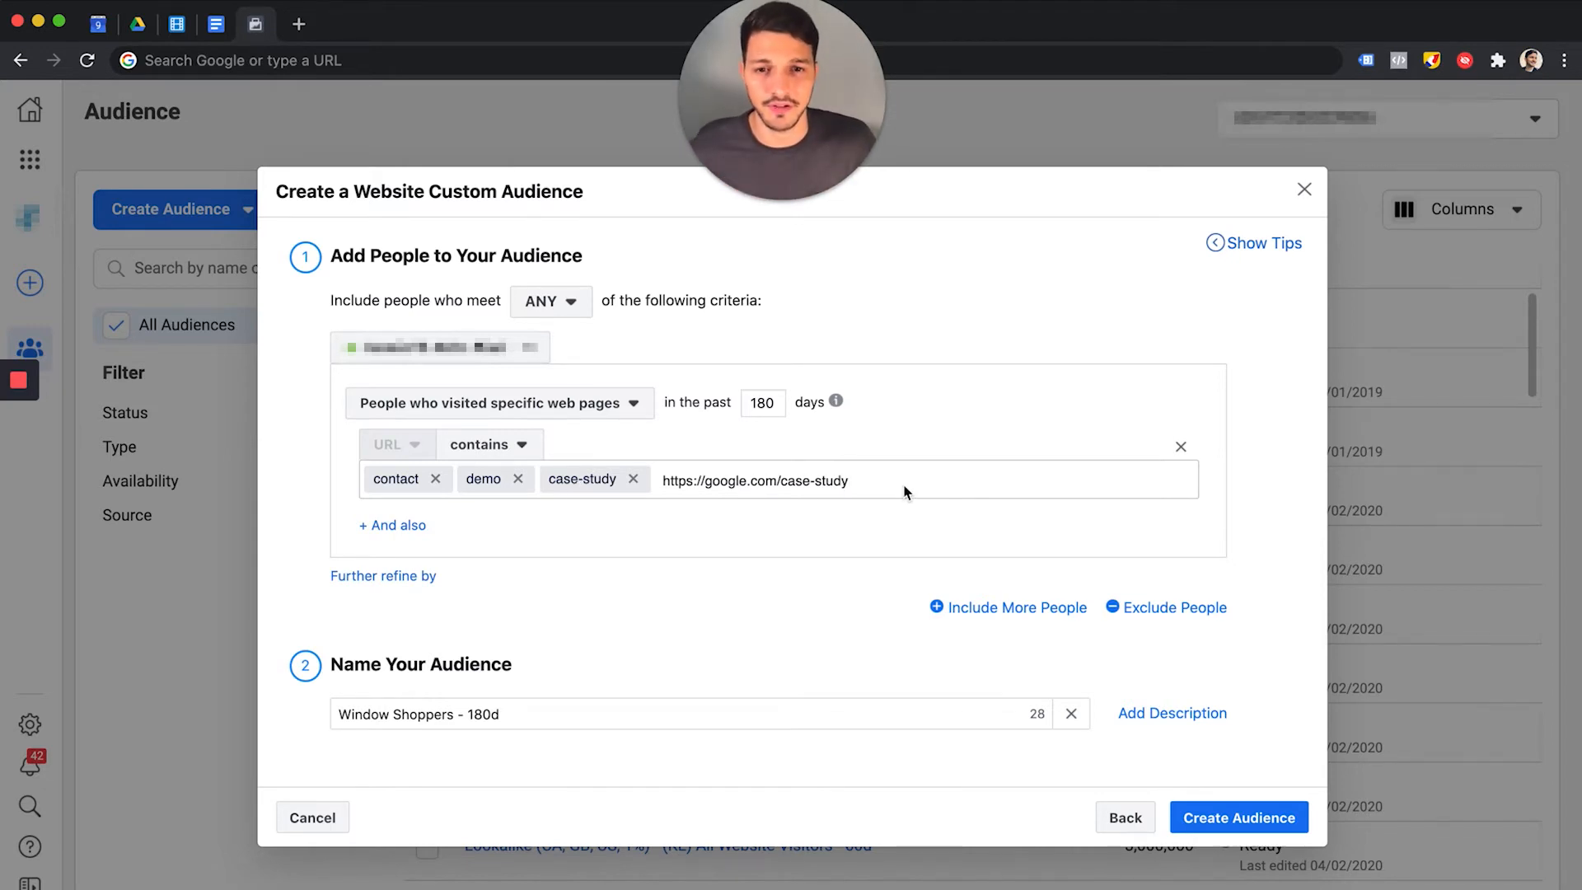
key("Return")
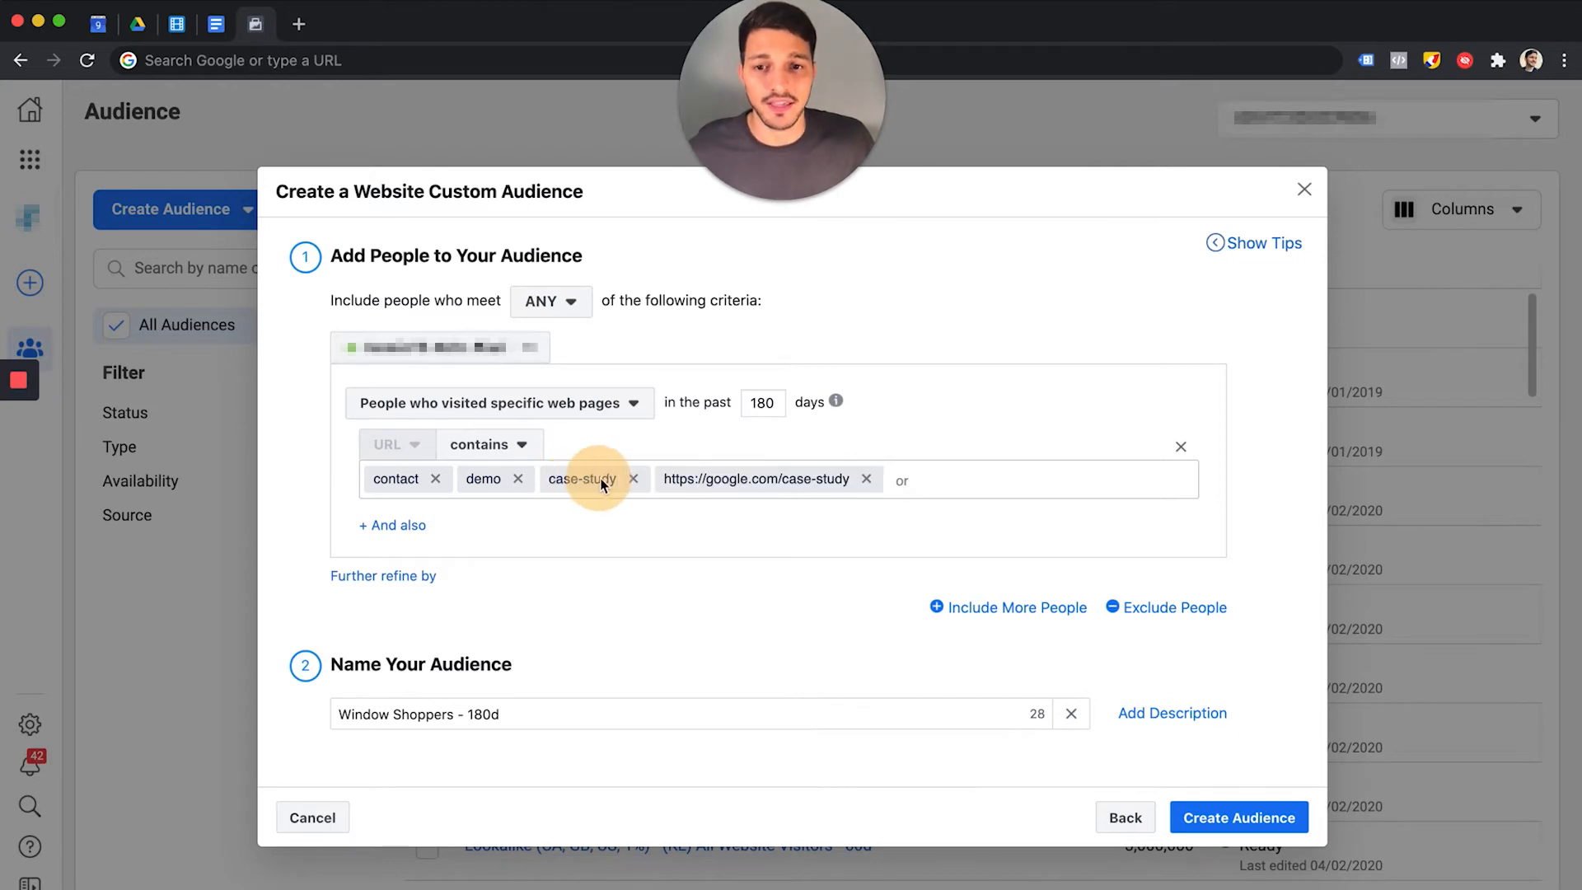
left_click(866, 478)
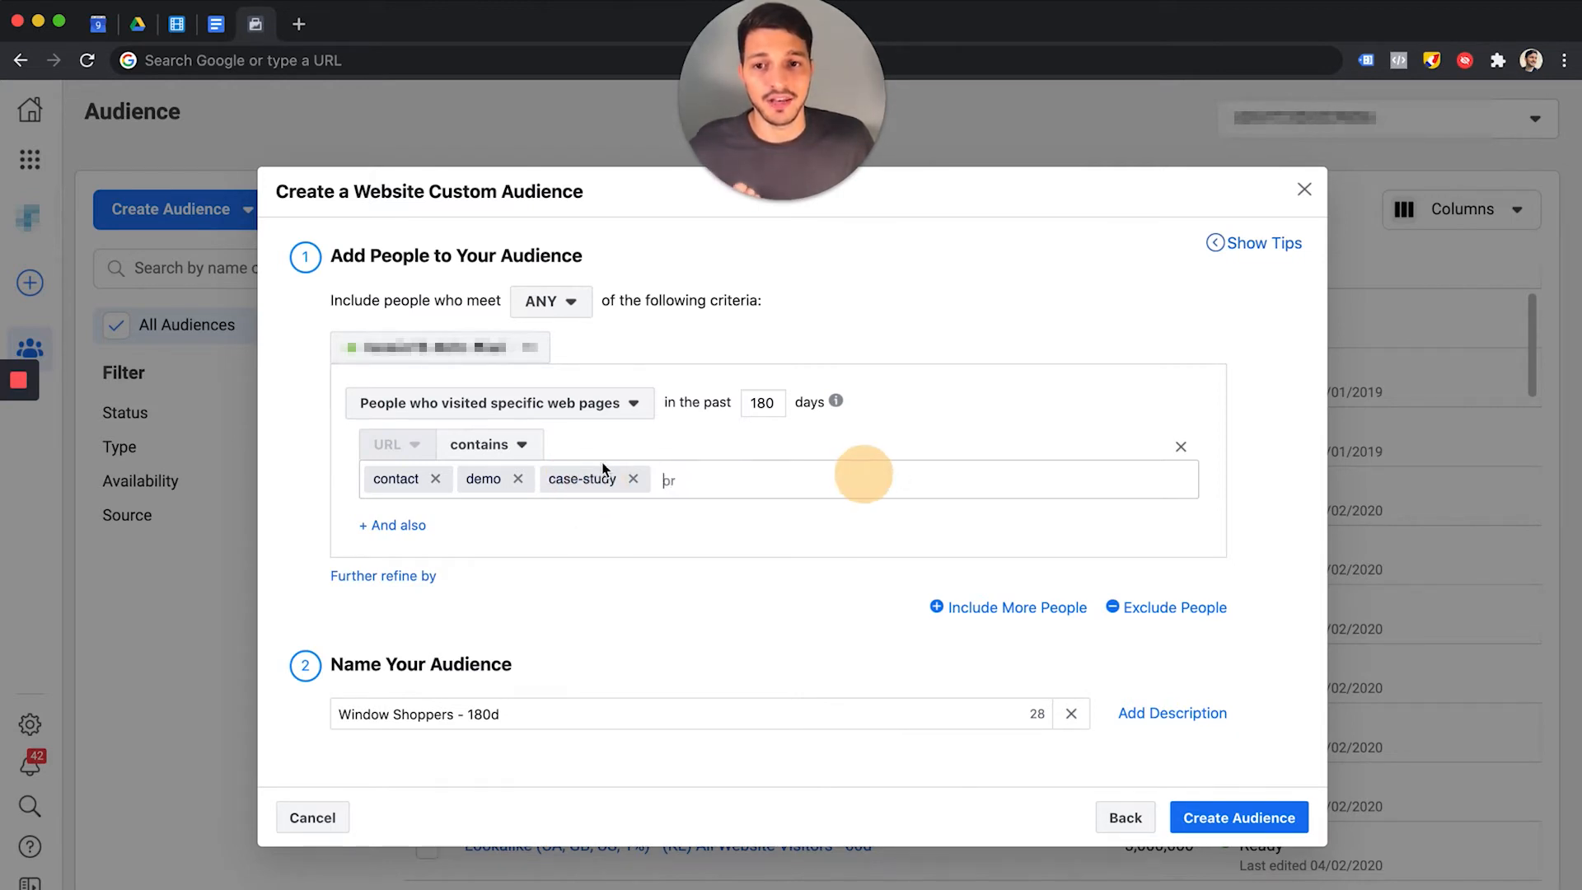
left_click(463, 446)
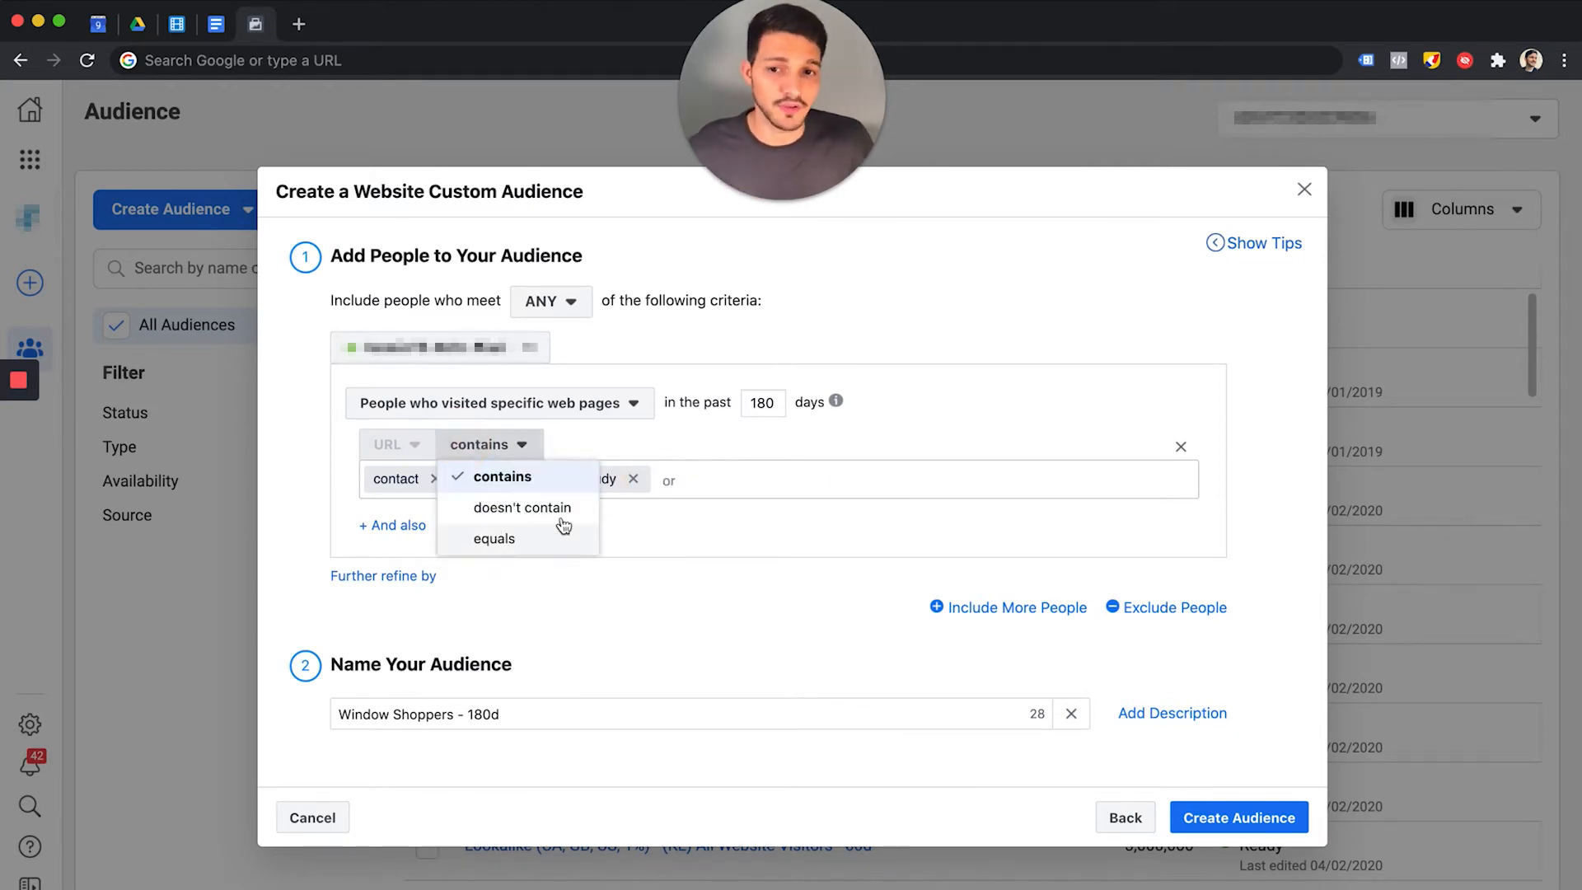
left_click(497, 447)
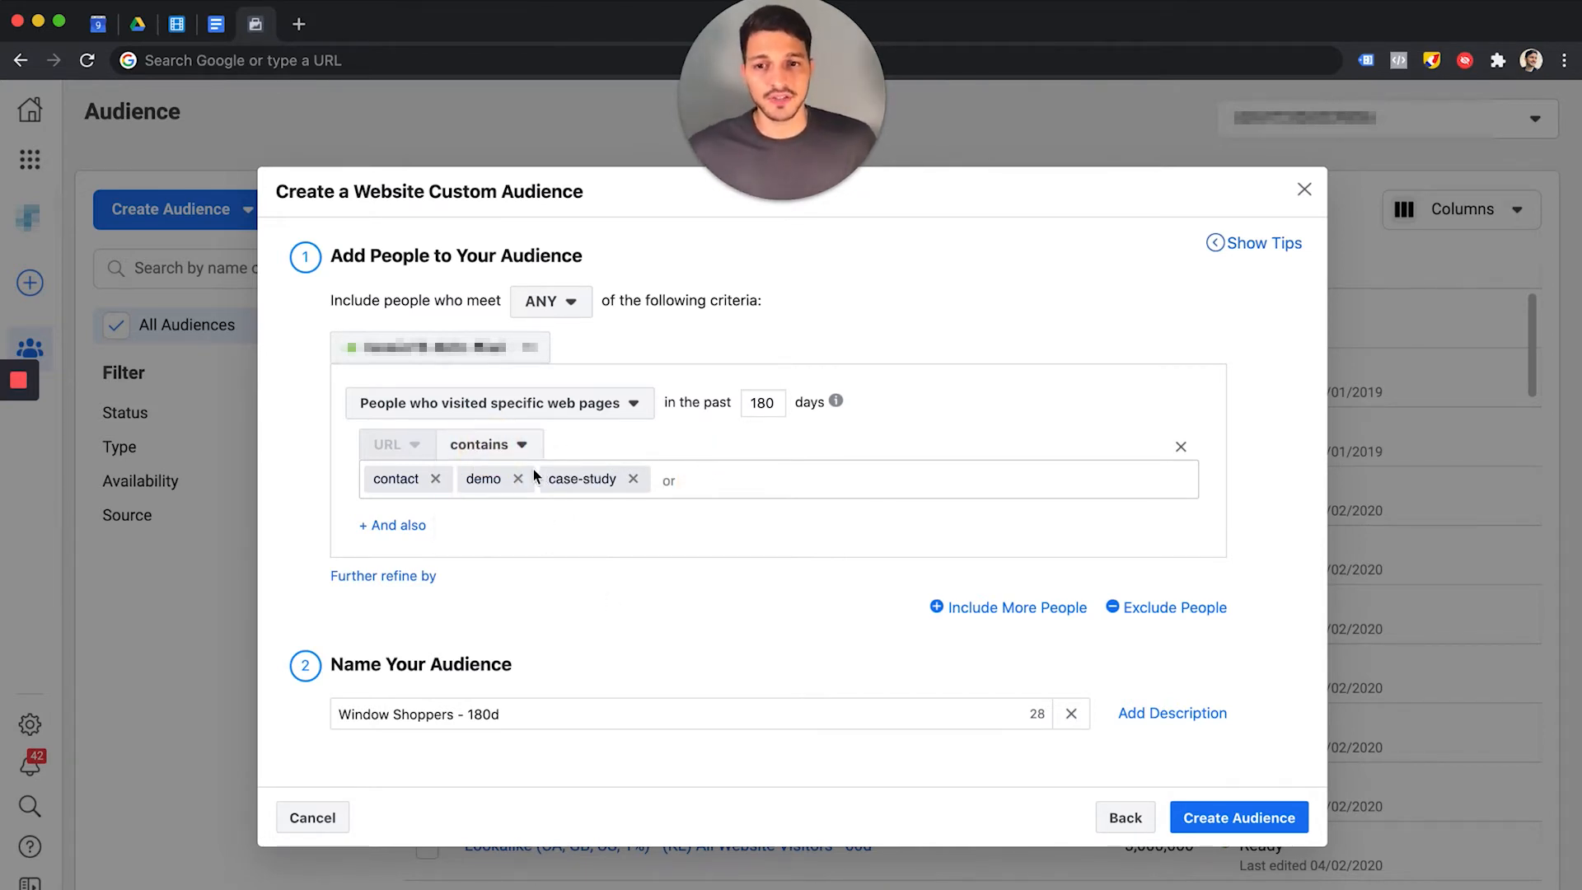
left_click(724, 485)
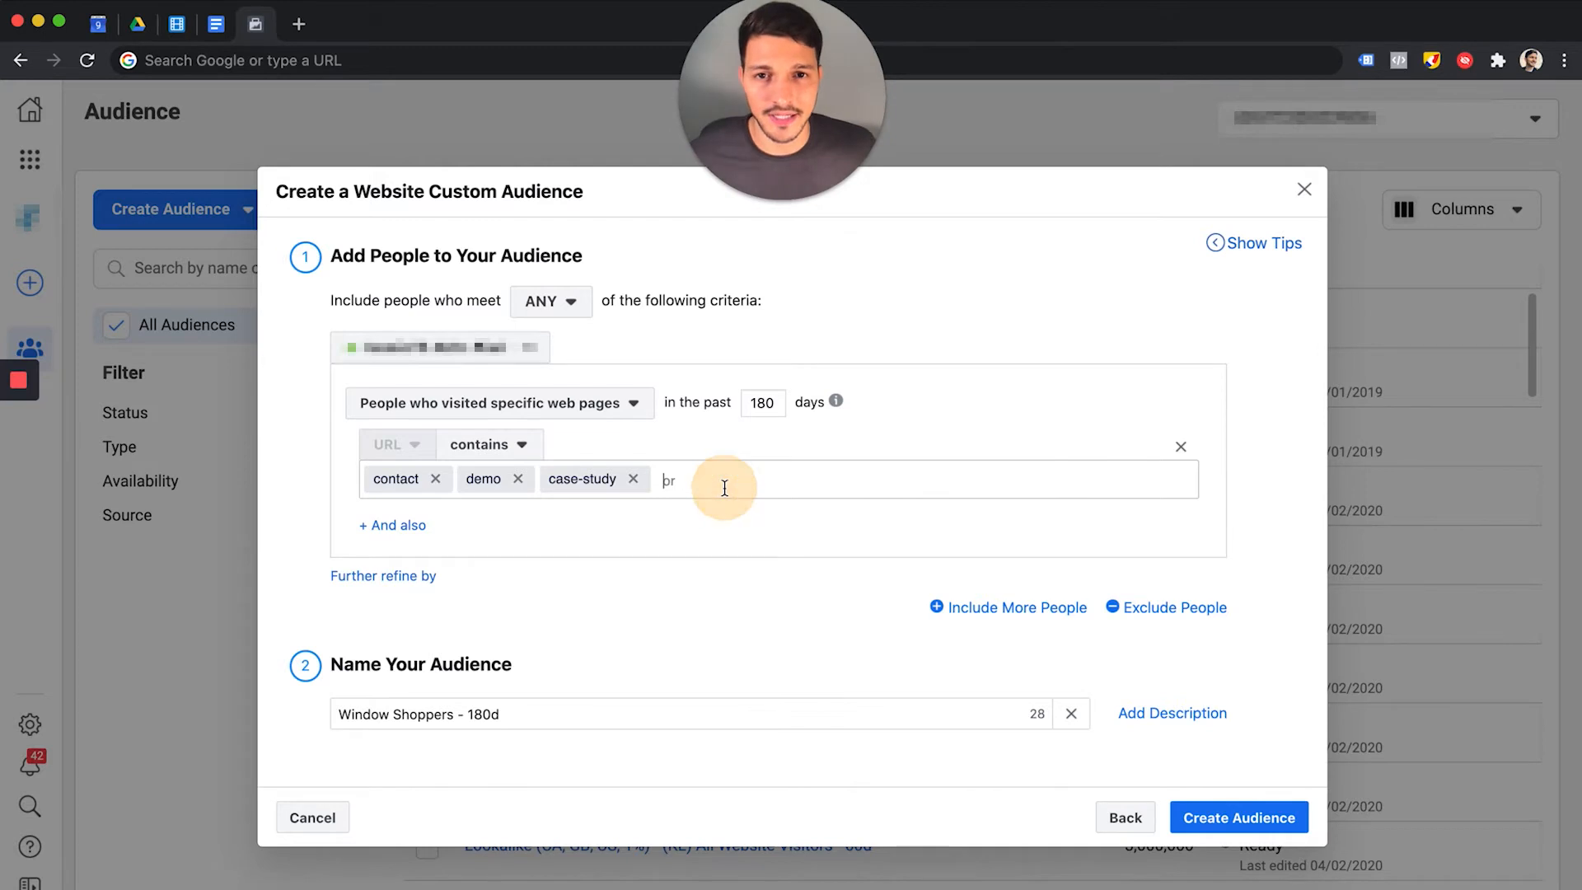
- Add a second condition requiring that the same URL doesn't contain thank-you
left_click(362, 524)
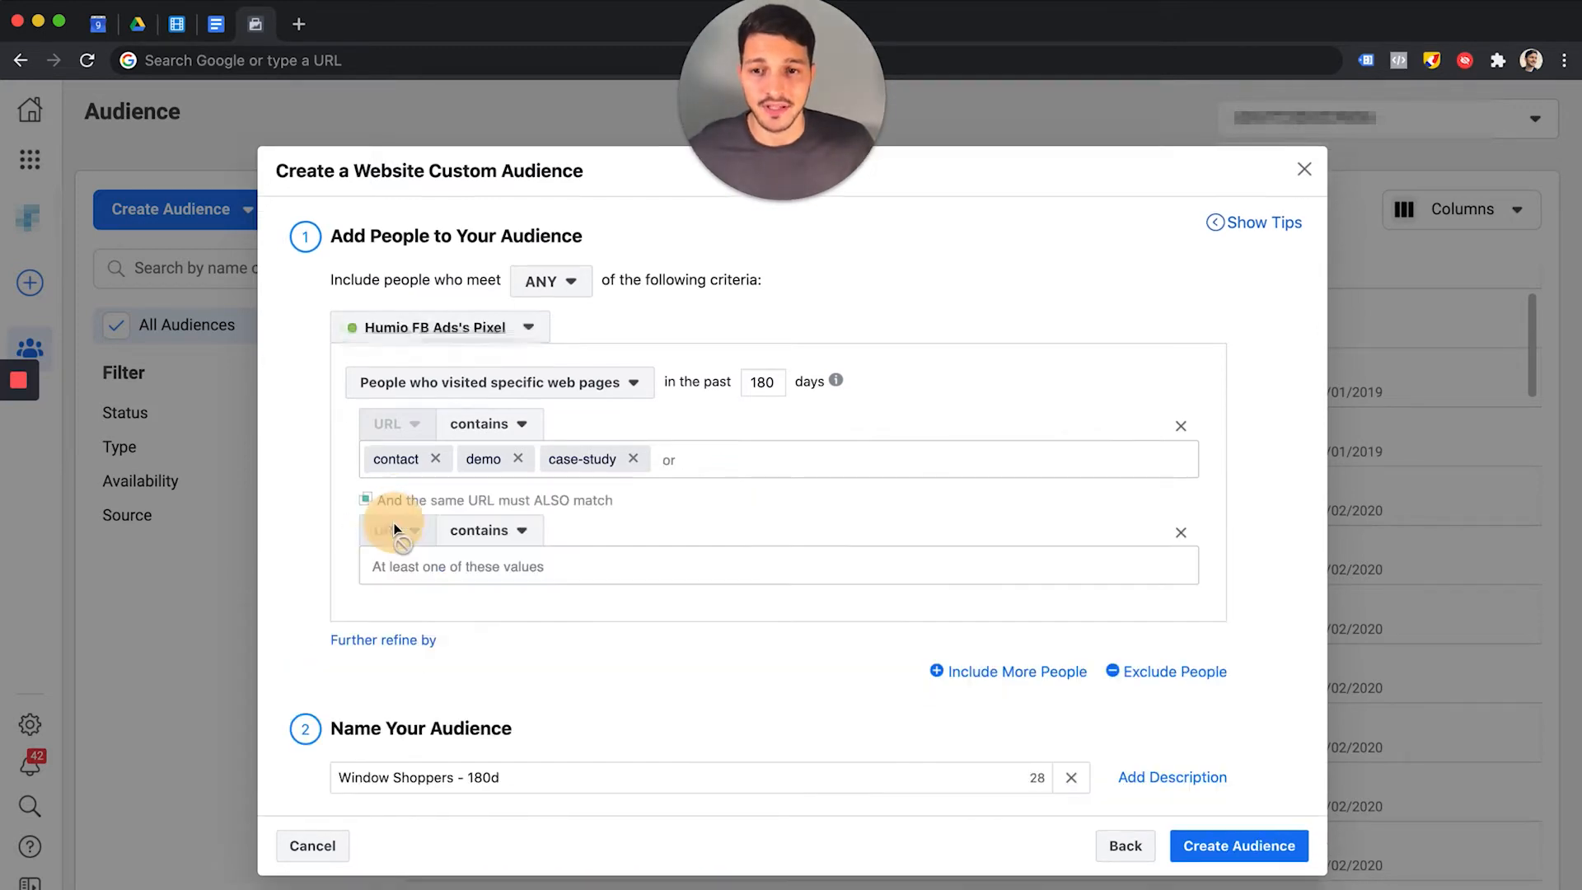
left_click(494, 530)
left_click(522, 593)
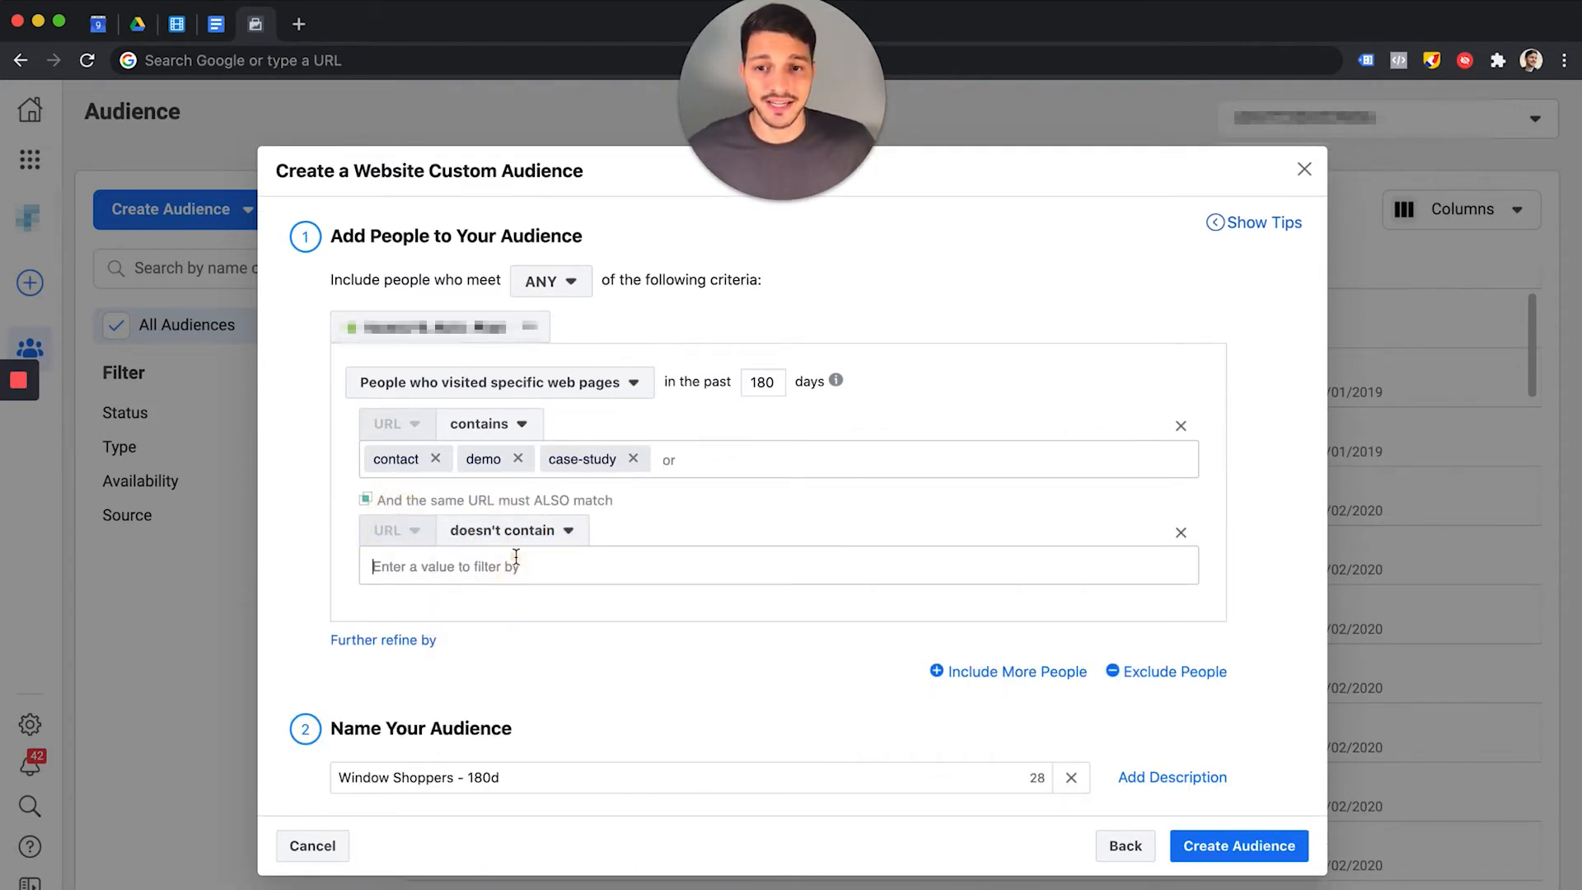
type("thank-you")
key("Return")
- Try to add thanks as a second value in the doesn't contain condition
type("thanks")
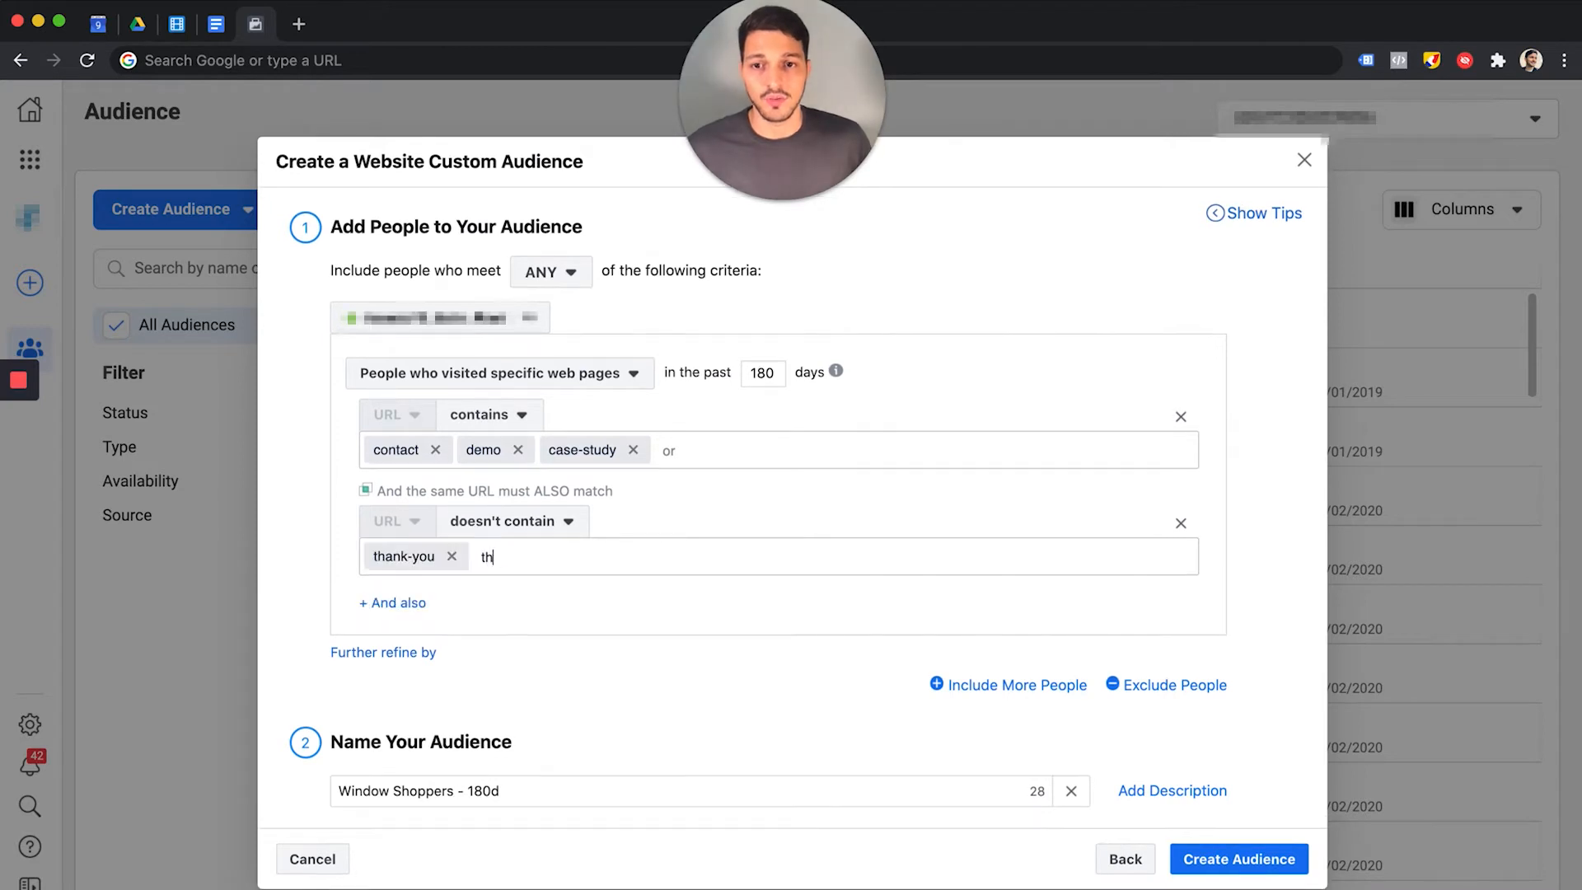
key("Return")
type("than")
key("BackSpace")
key("BackSpace")
key("BackSpace")
key("BackSpace")
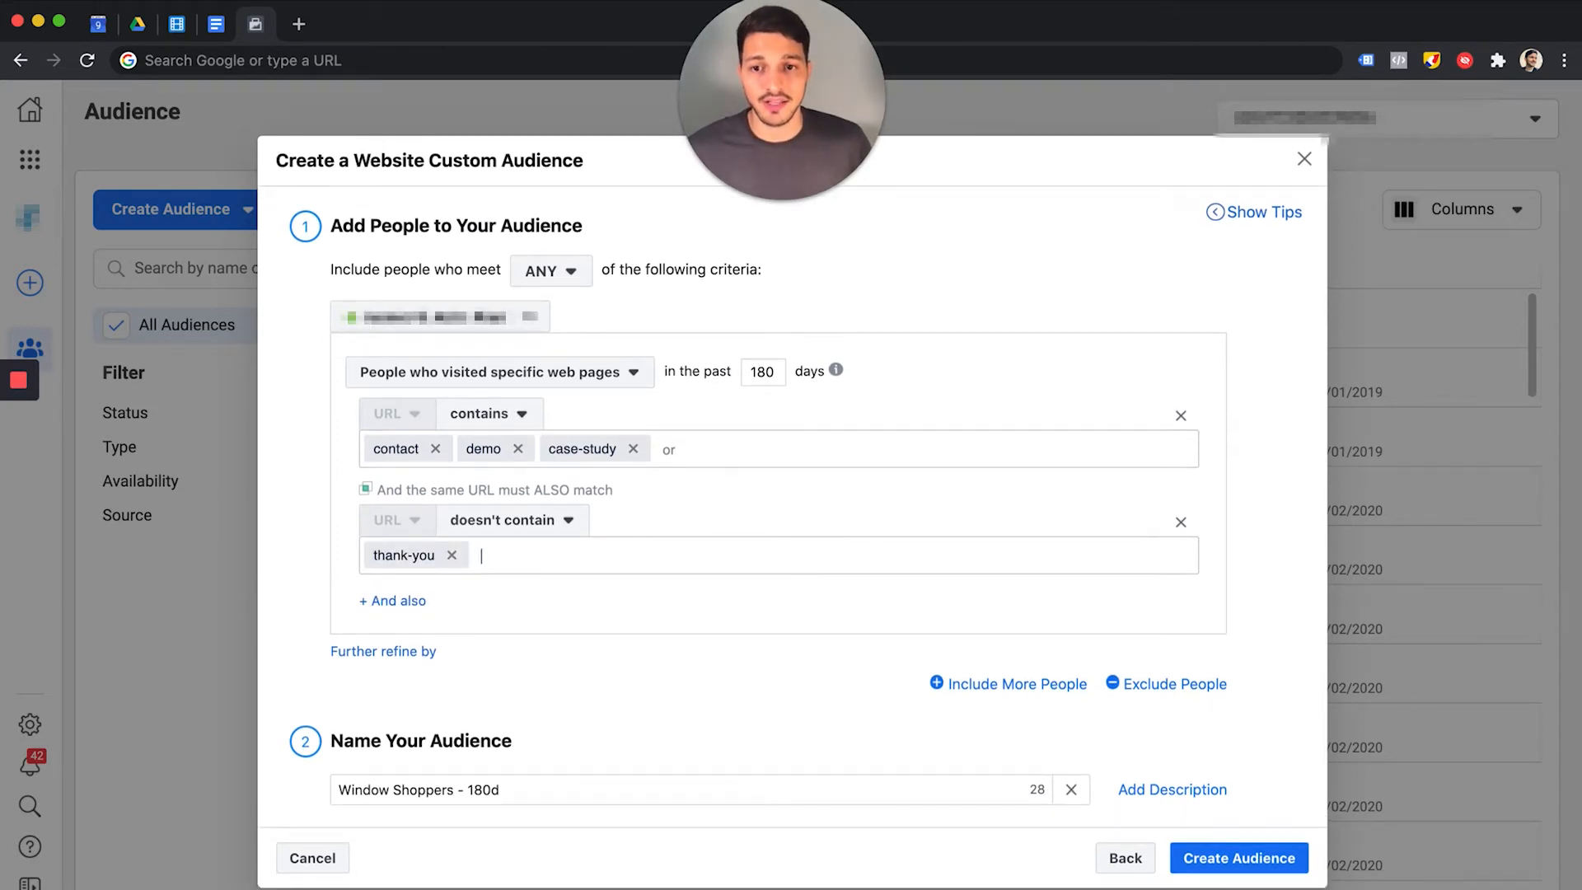
- Add a third condition requiring that the same URL doesn't contain thanks
left_click(396, 601)
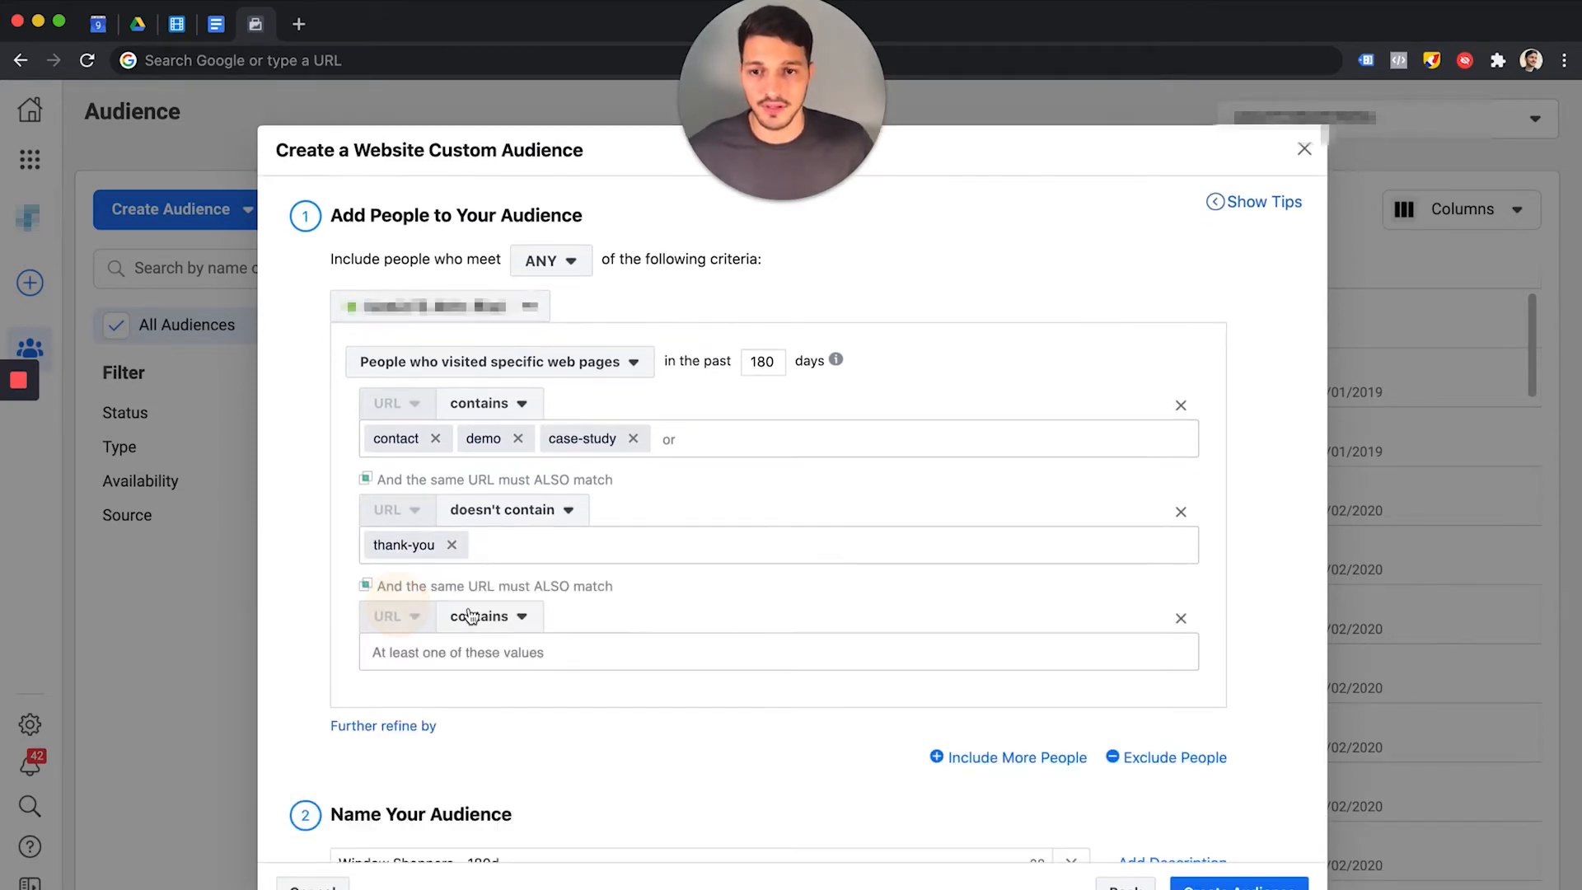
left_click(498, 619)
left_click(509, 684)
left_click(463, 664)
type("thanks")
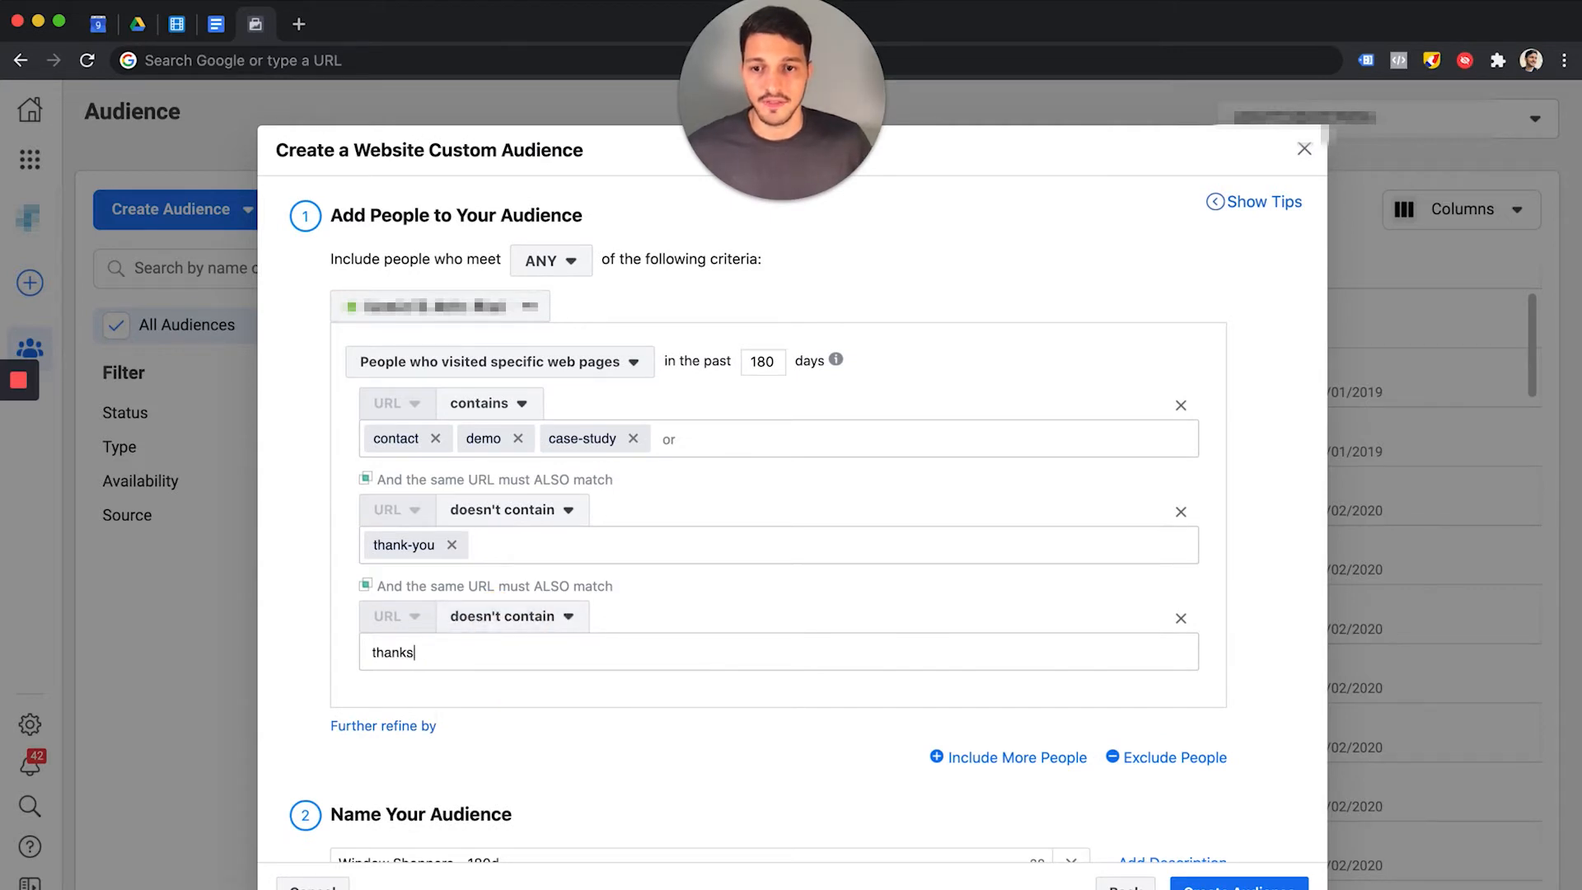
key("Return")
left_click(617, 747)
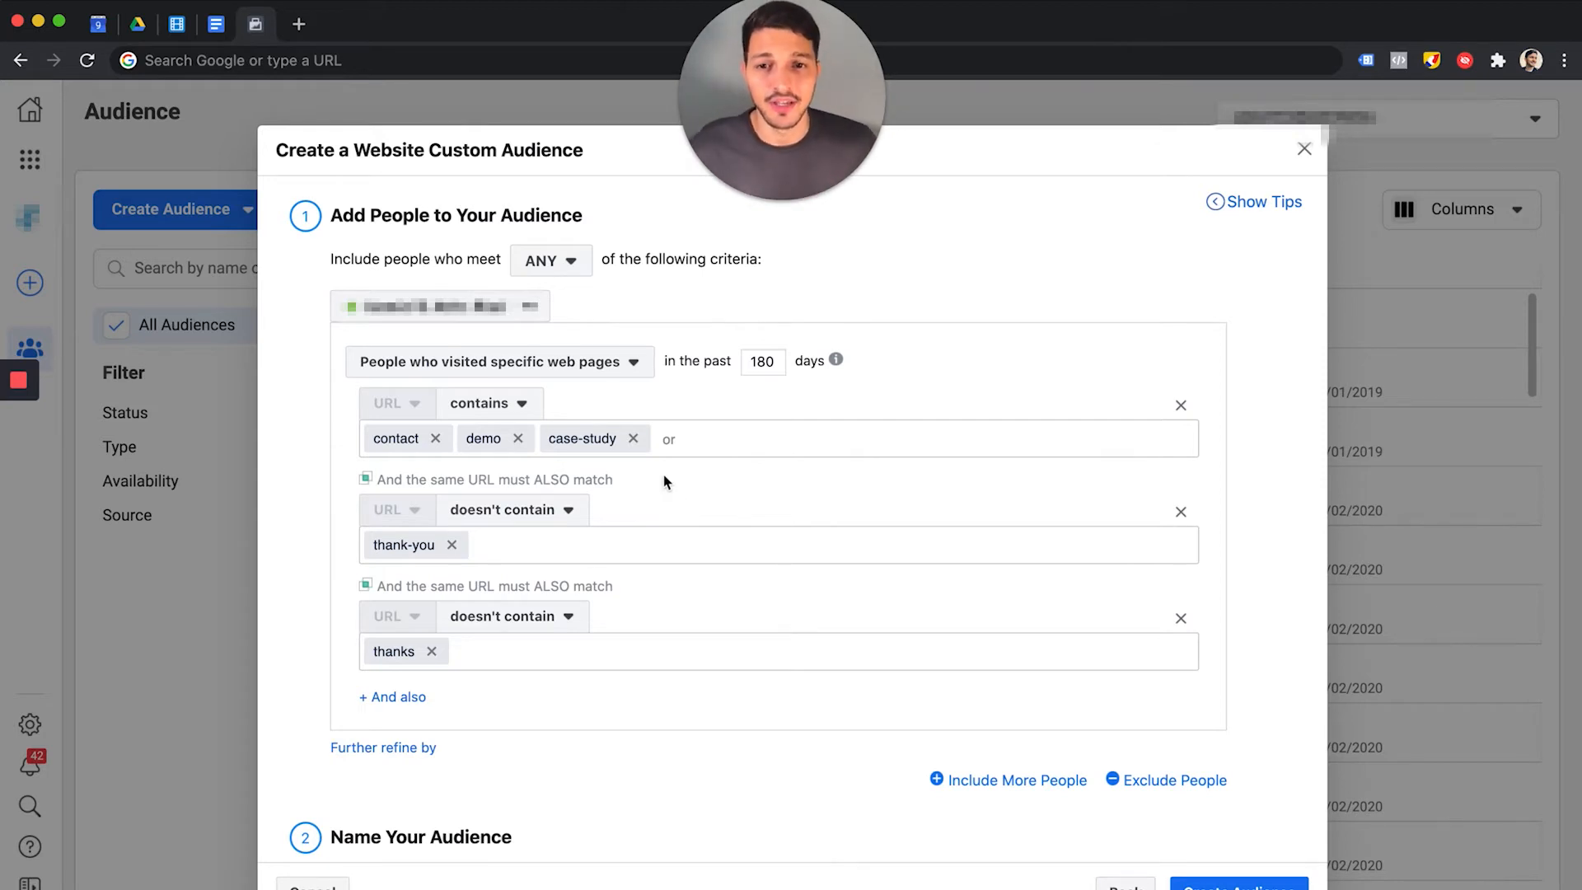
- Replace contact, demo and case-study with product as the value the URL must contain
left_click(632, 438)
left_click(517, 438)
left_click(435, 437)
type("sroduct")
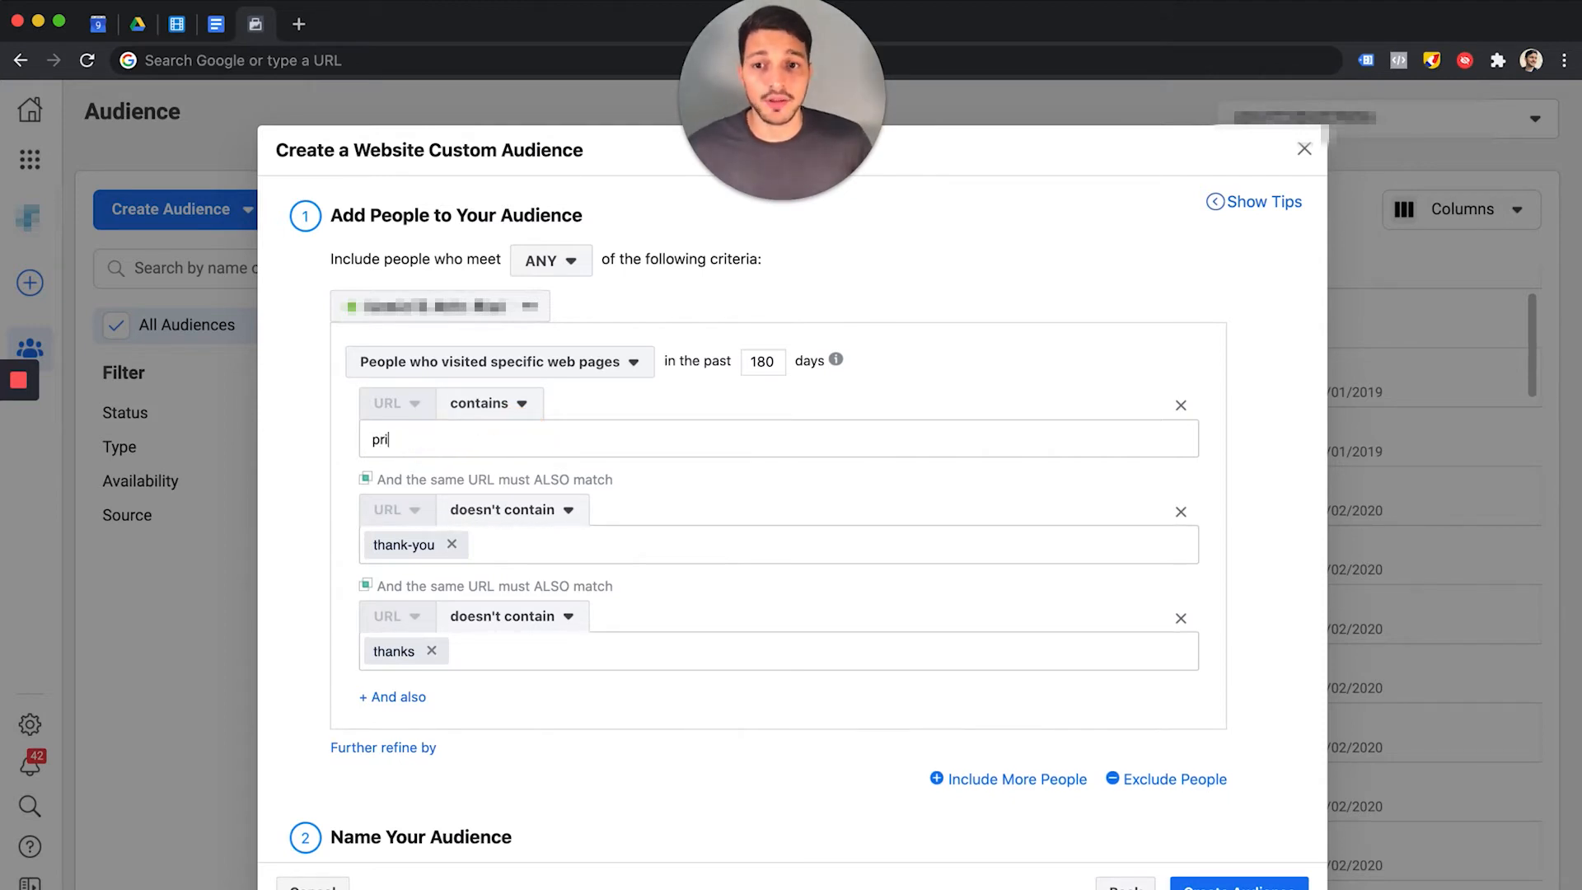
key("Return")
type("pr")
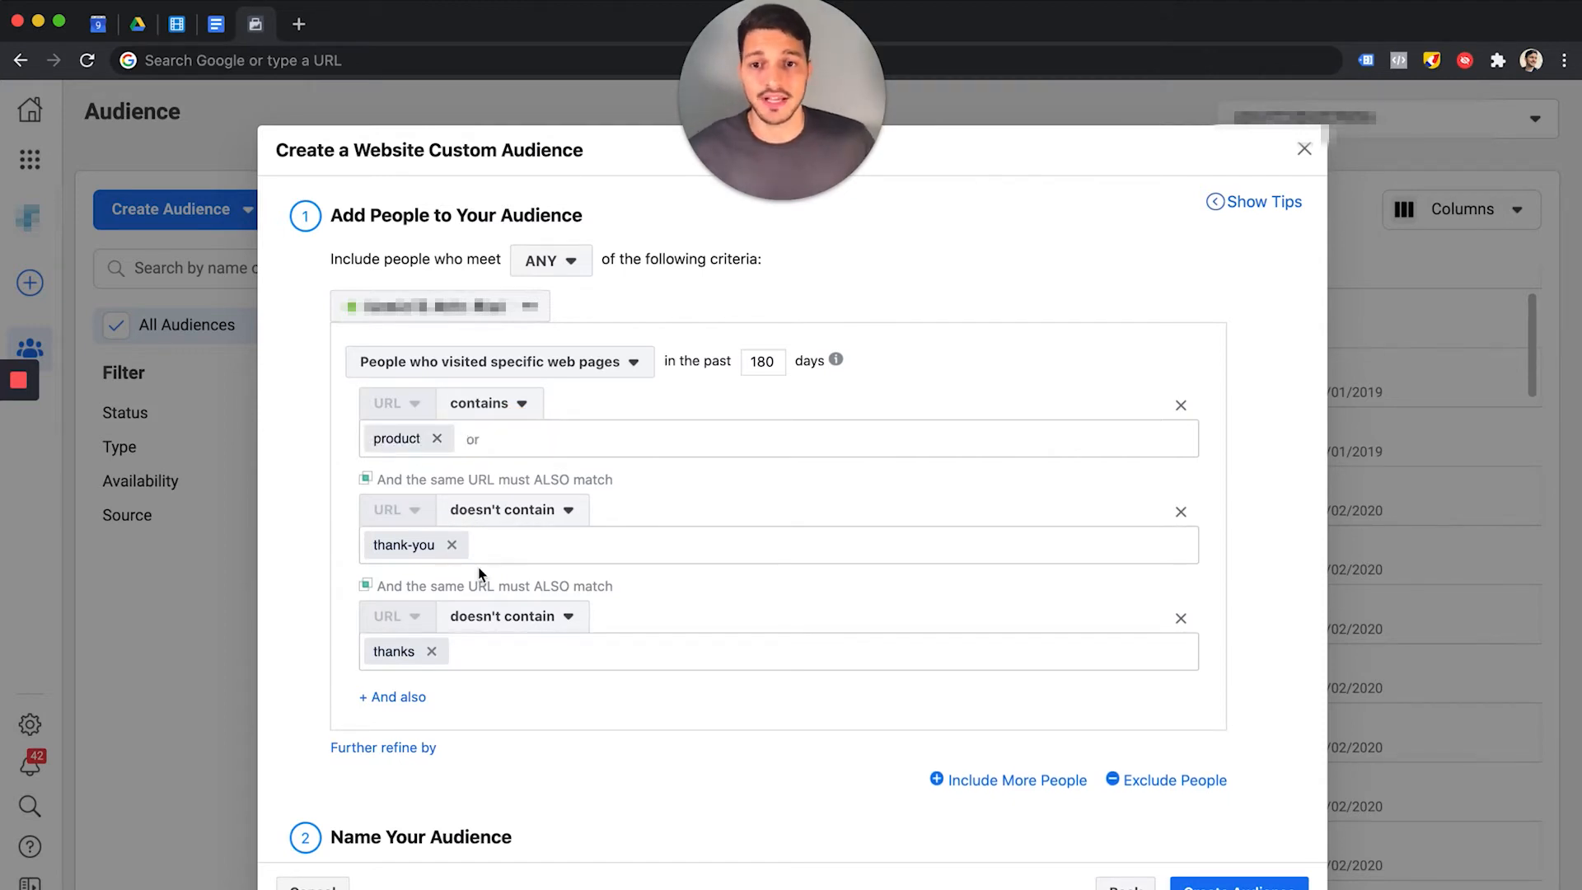
- Replace thank-you with success in the first doesn't contain condition and remove thanks from the other one
left_click(451, 544)
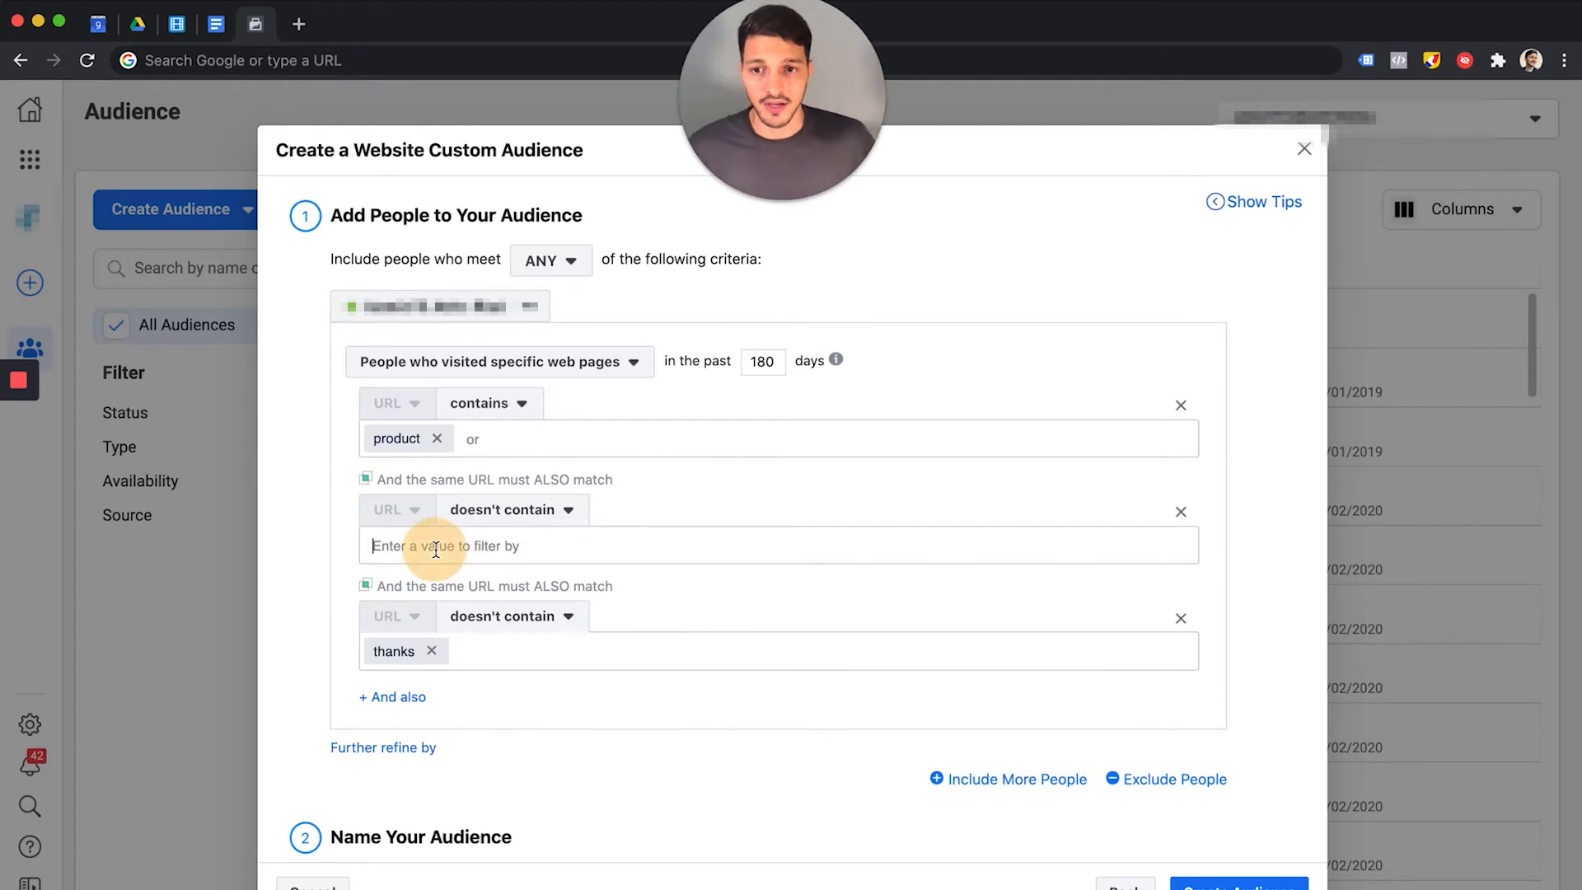
type("success")
key("Return")
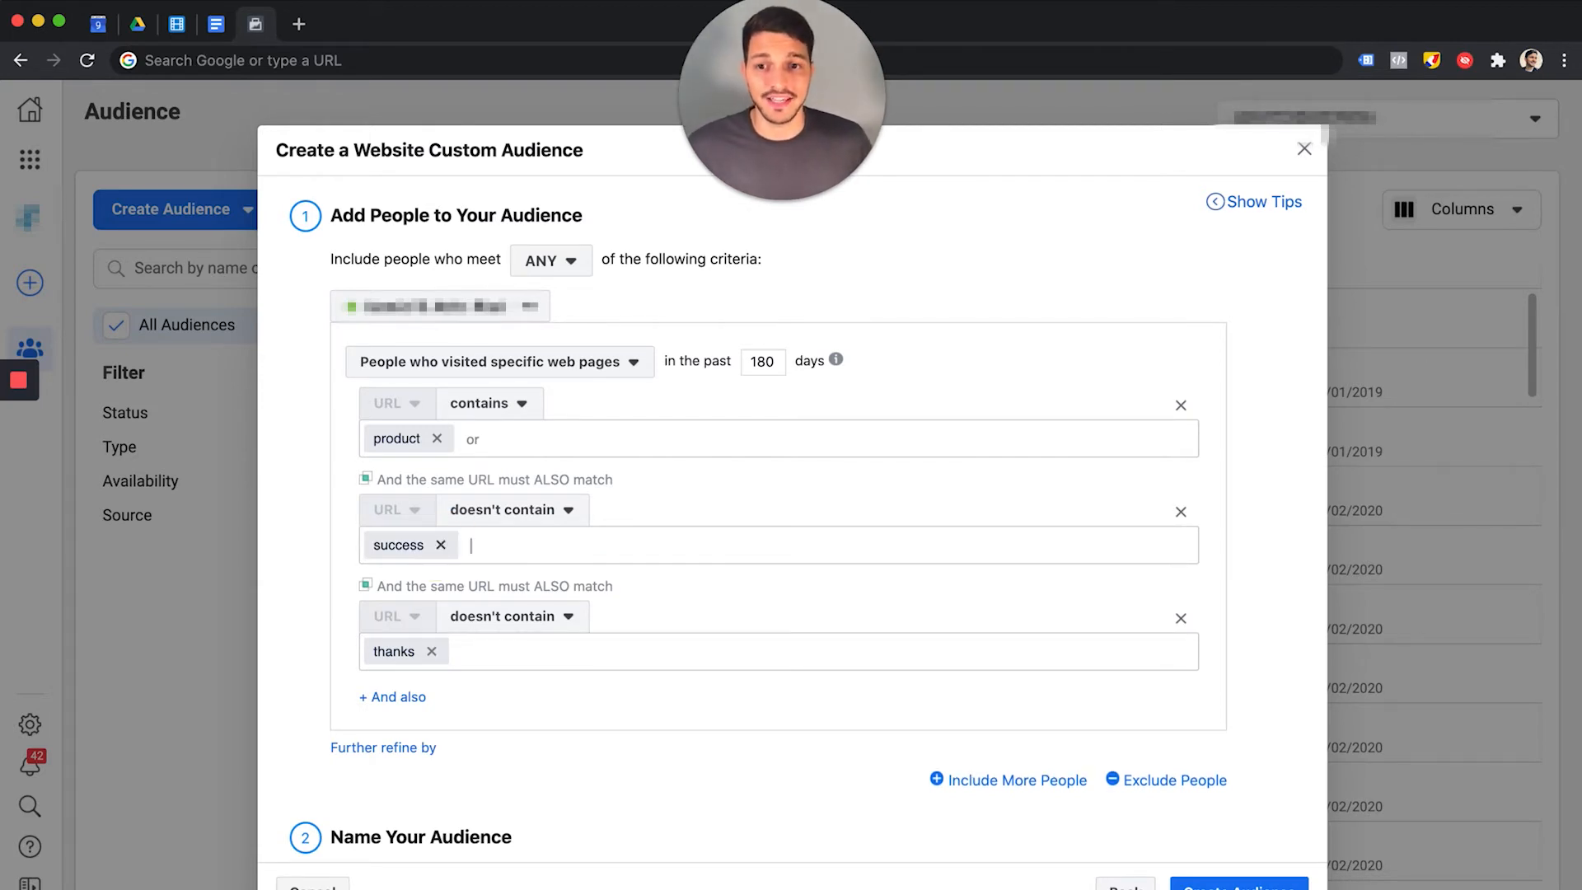
left_click(432, 650)
left_click(476, 550)
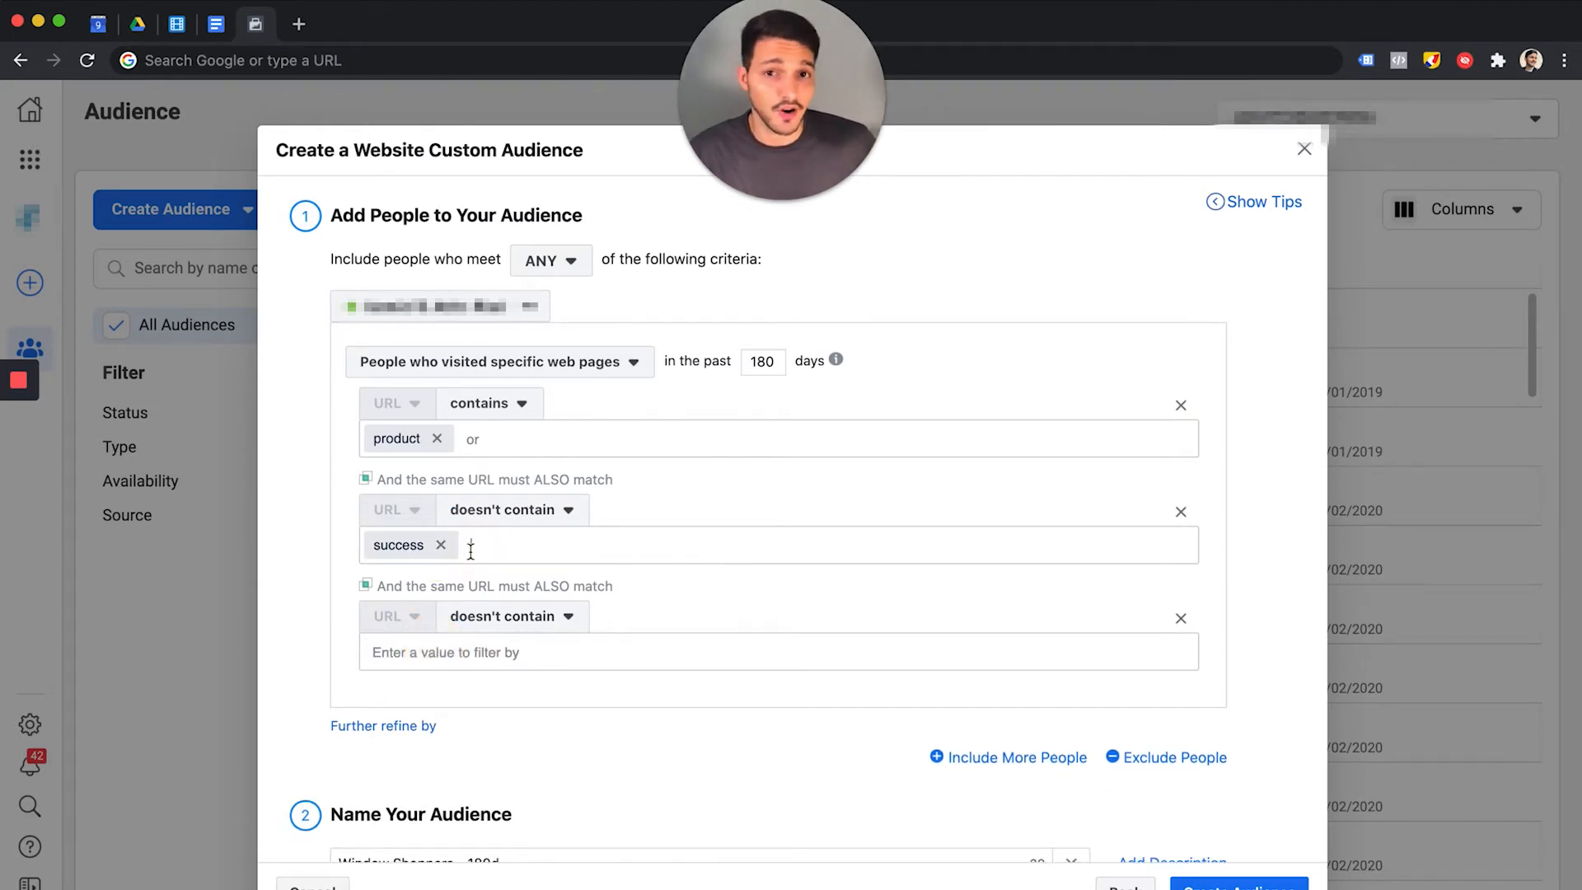
- Remove success from the doesn't contain condition and replace product with cart as the value the URL must contain
left_click(441, 544)
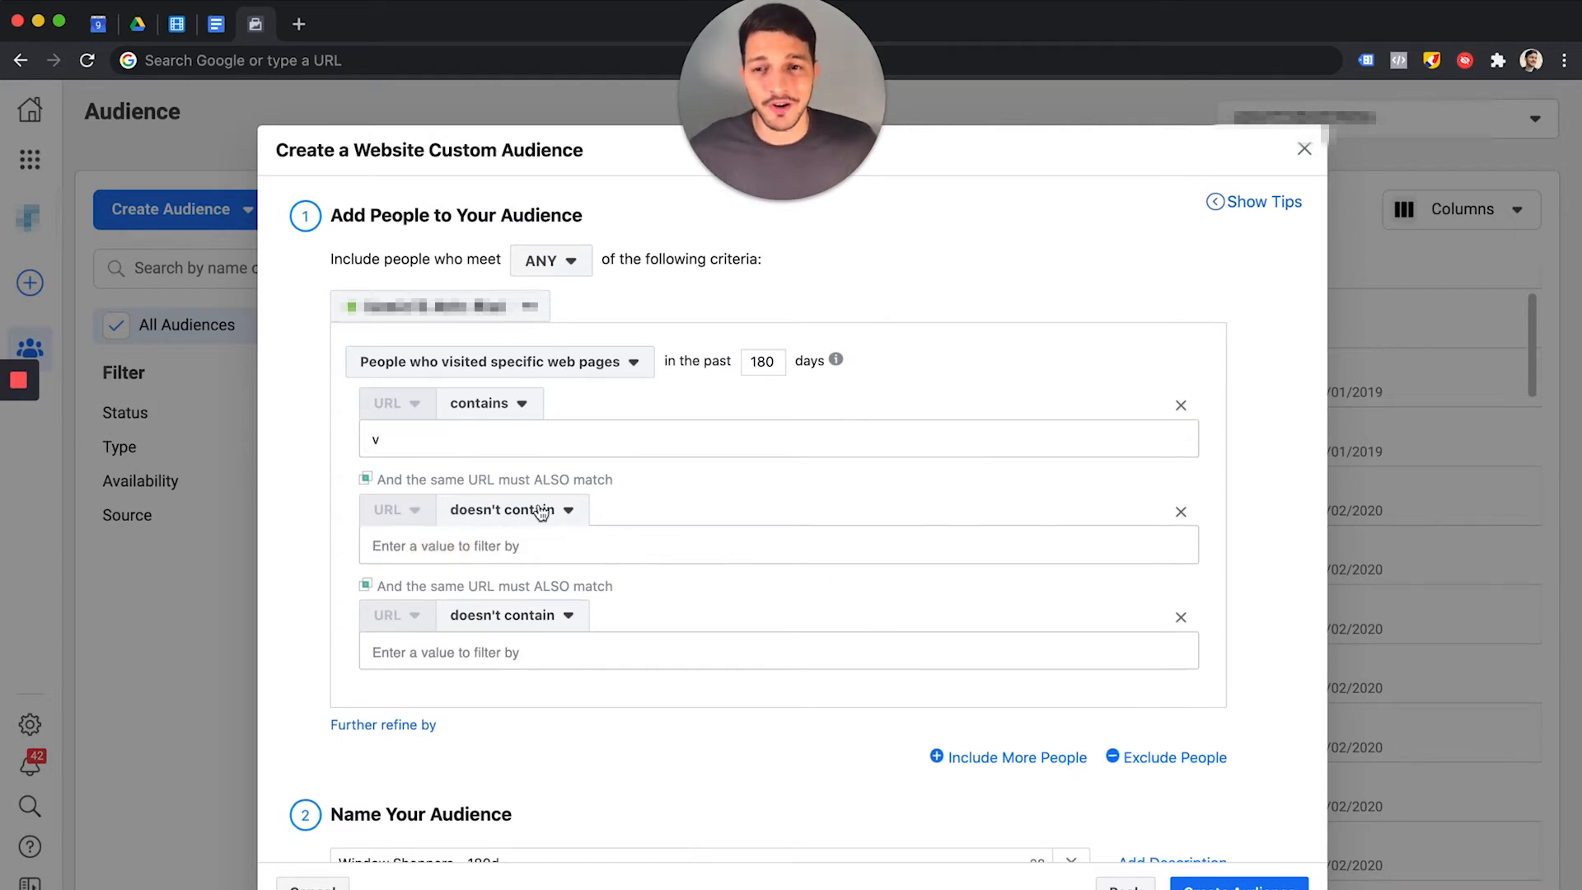
type("iew-cart")
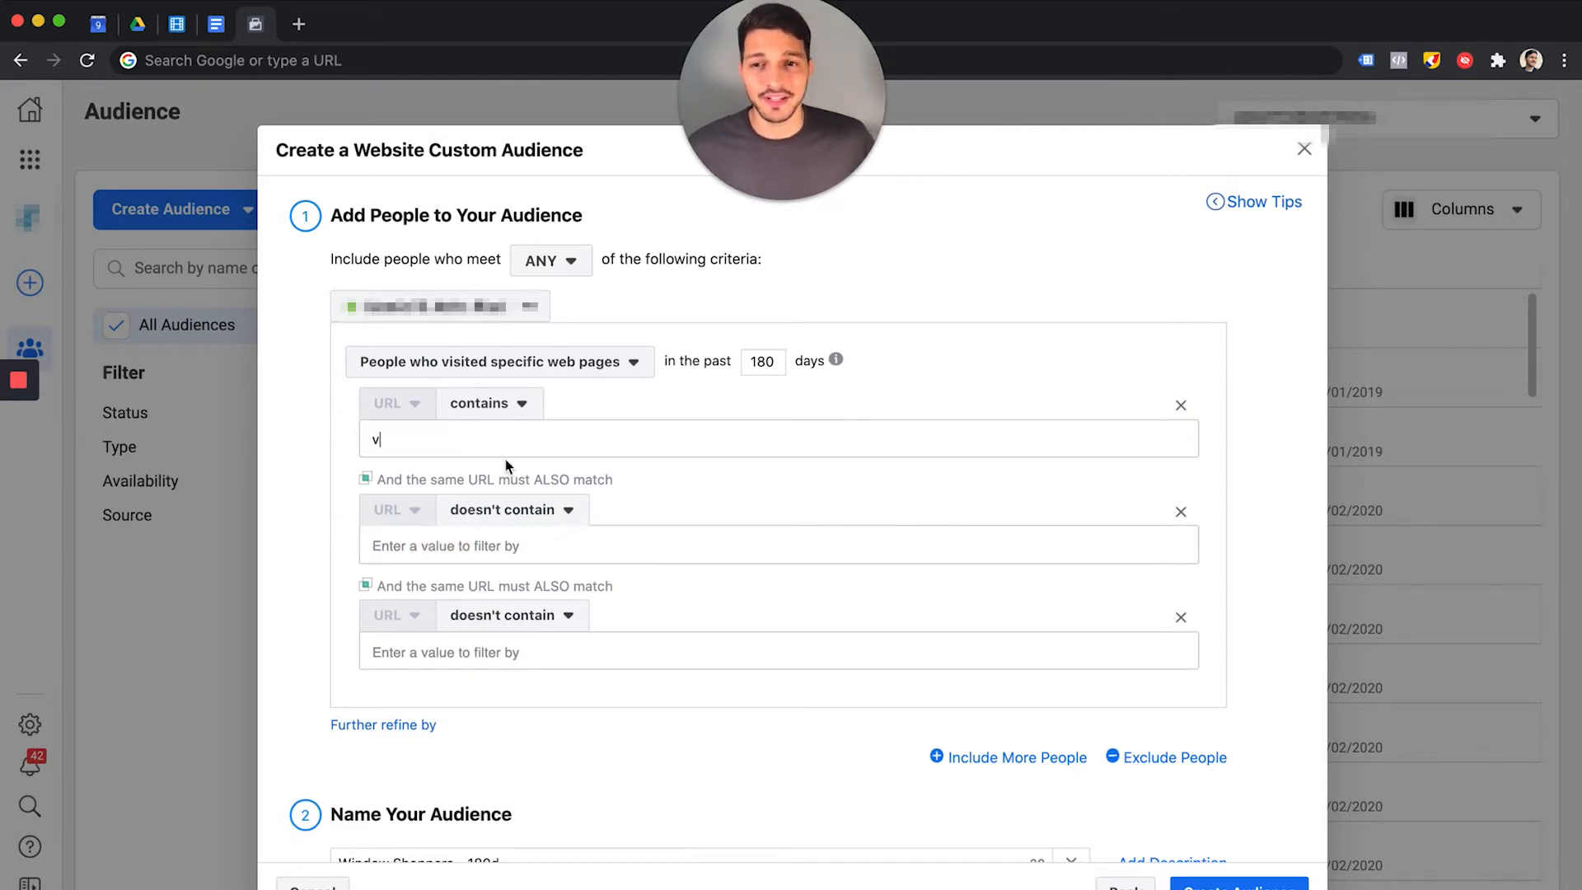
key("super+a")
type("cart")
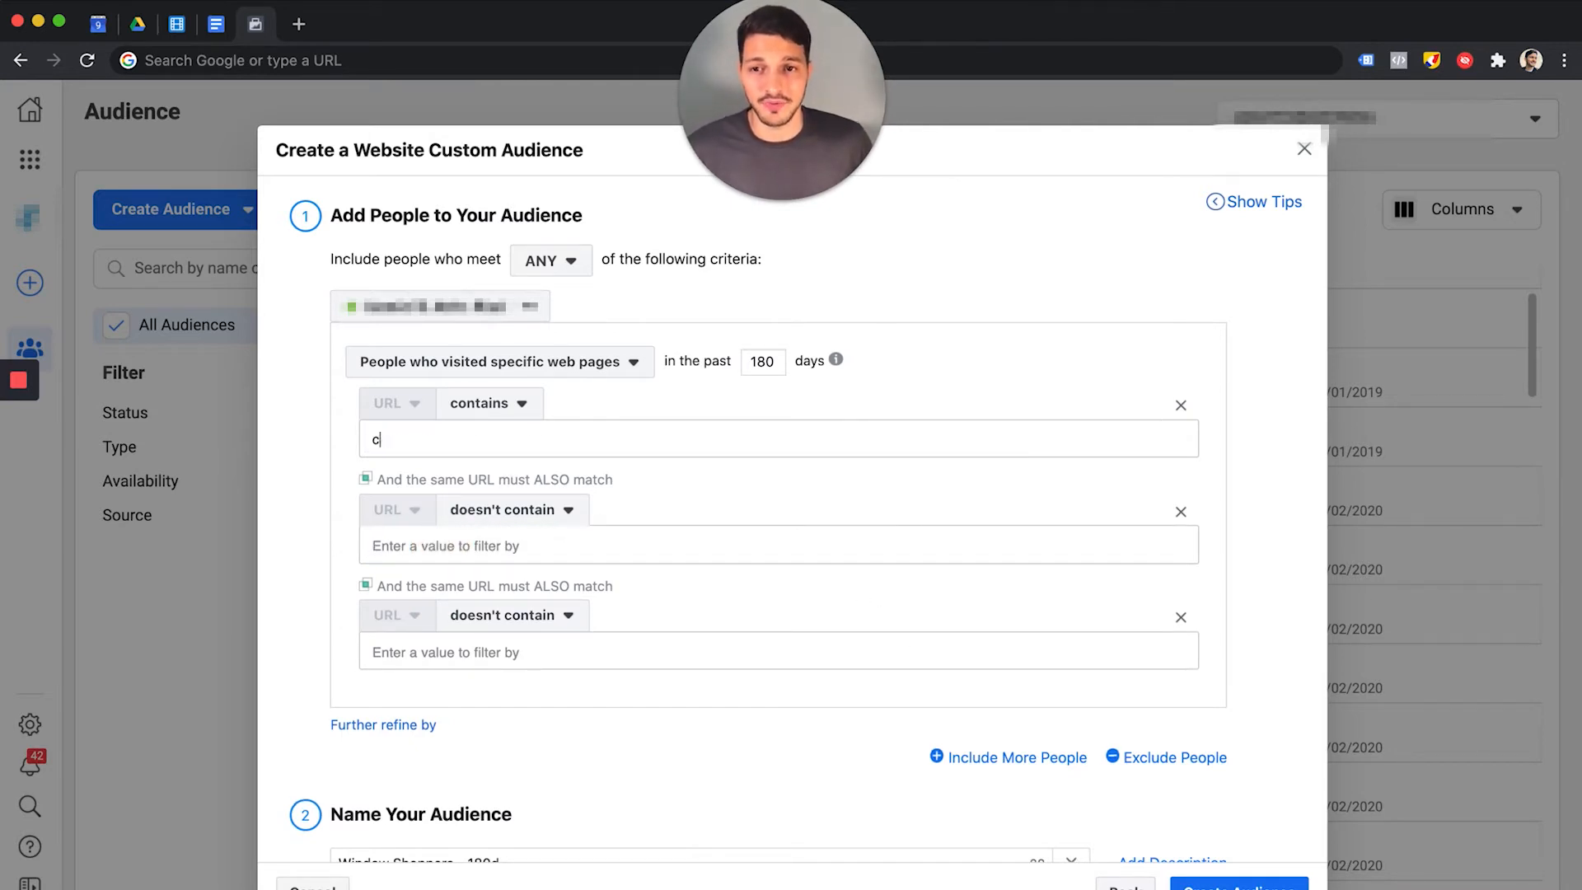
key("Return")
- Enter checkout as the value in the first doesn't contain condition
left_click(498, 544)
type("checkout")
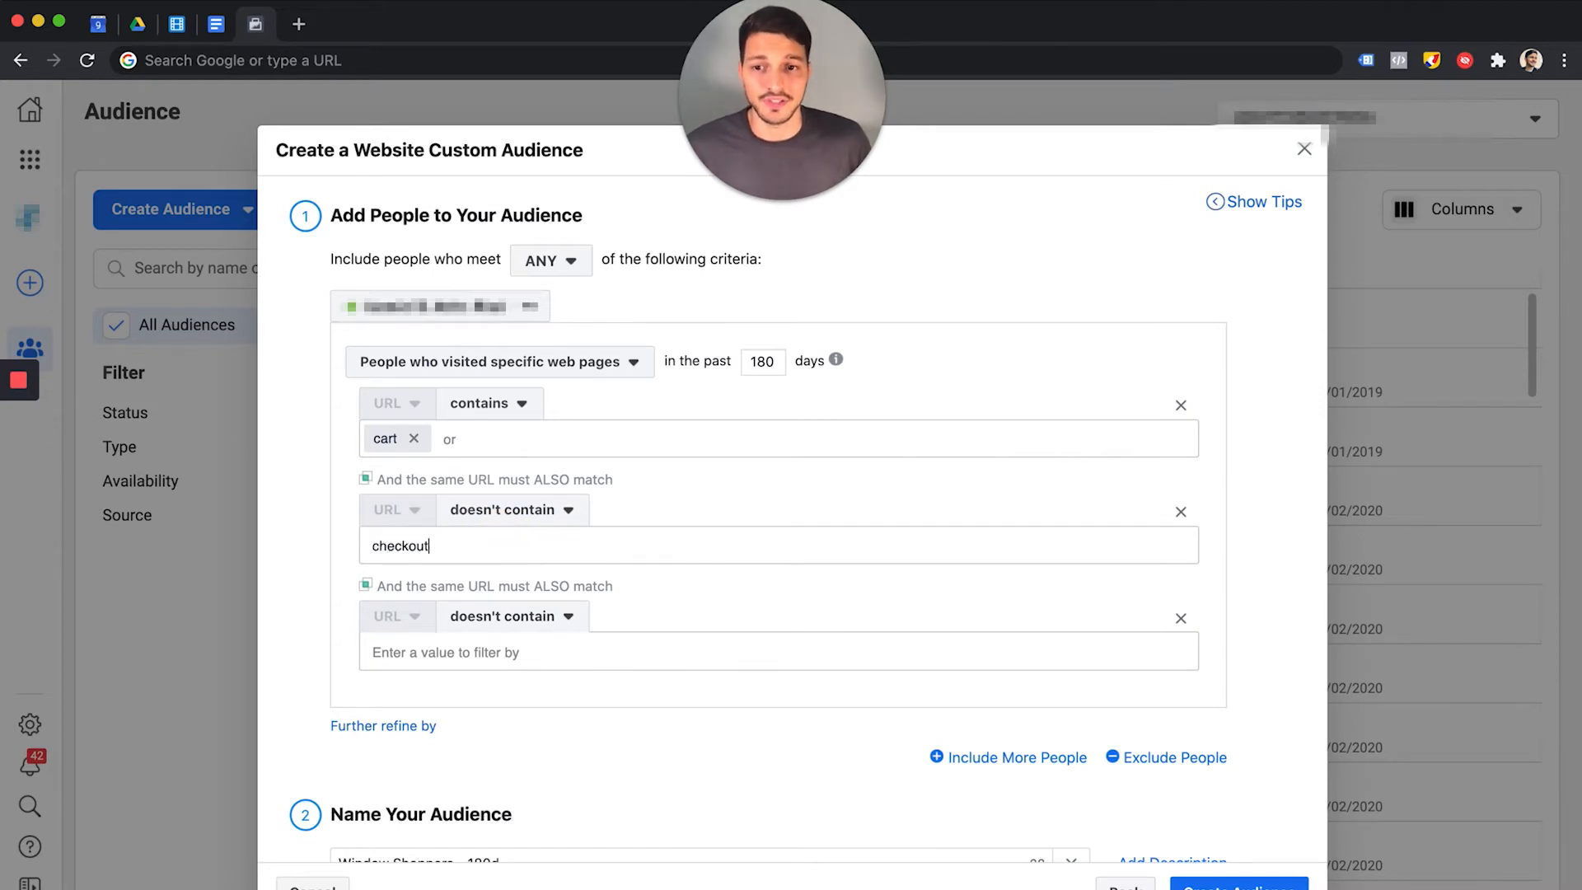
key("Return")
- Clear the checkout exclusion and replace cart with demo, pricing and features as values the URL must contain
left_click(446, 545)
left_click(413, 438)
type("demo")
key("Return")
type("pricing")
key("Return")
type("pricing features")
key("Return")
- Exclude URLs containing register in the first doesn't contain condition and remove the empty third condition
left_click(464, 551)
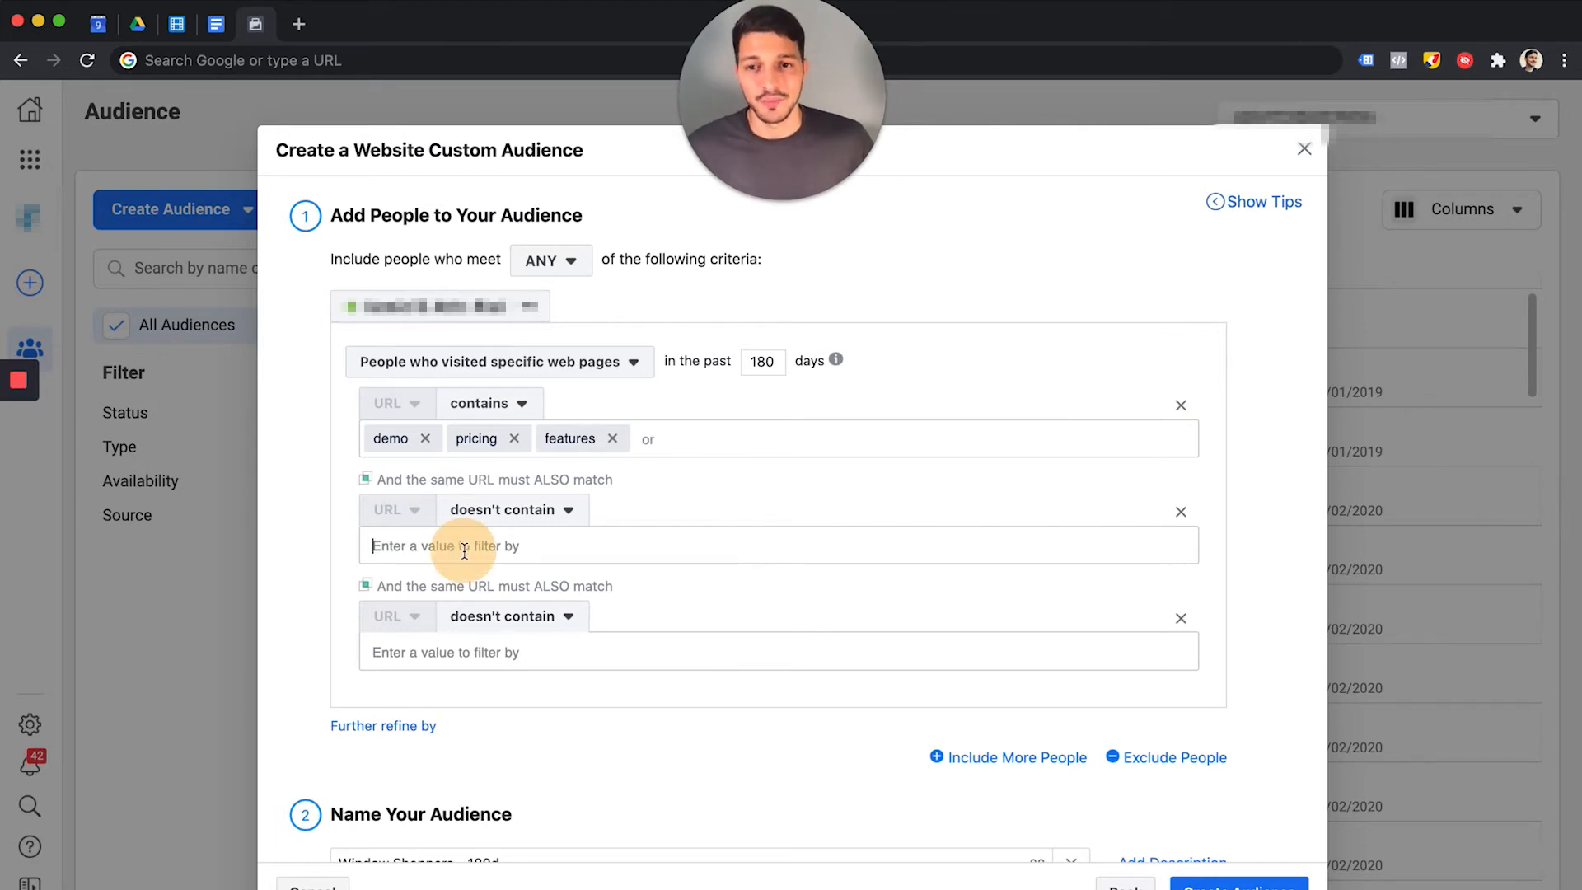
type("registered")
key("BackSpace")
key("BackSpace")
key("Return")
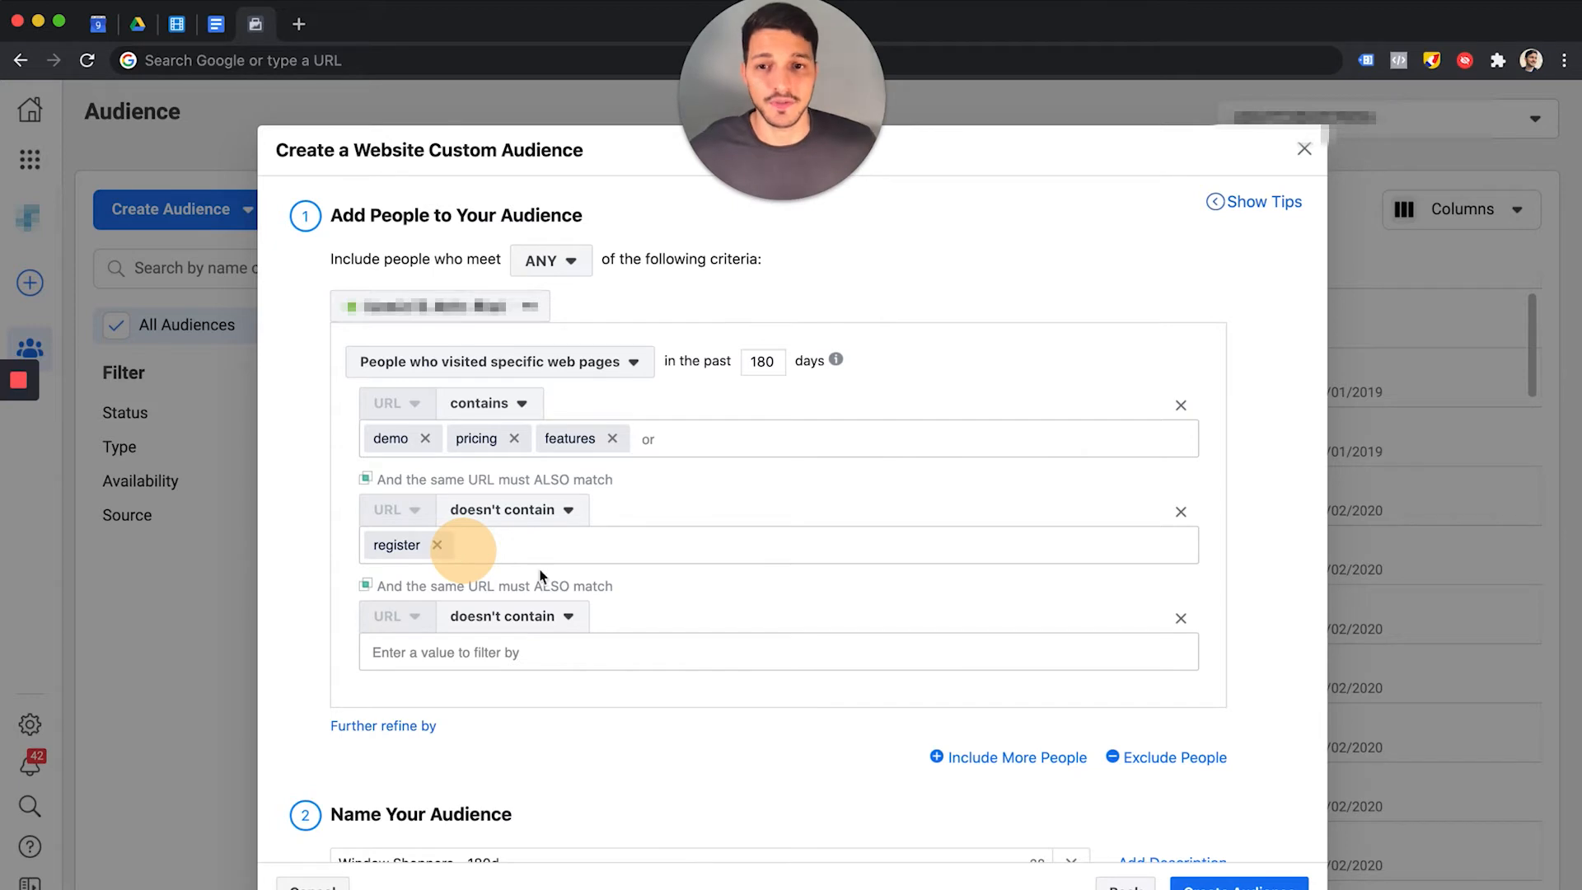
left_click(1180, 618)
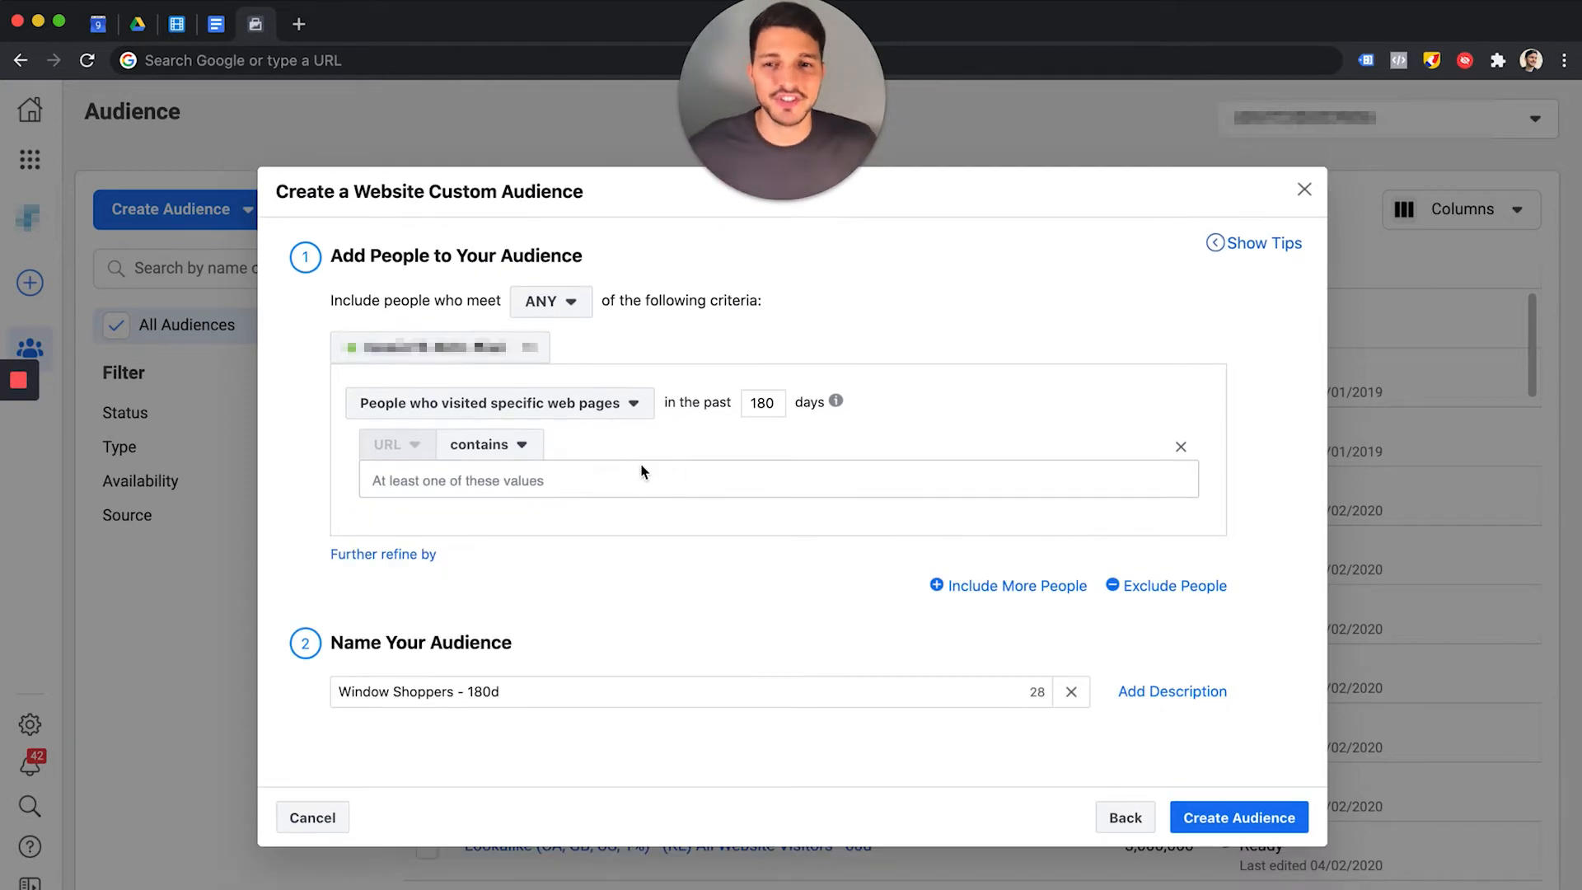
- Change the audience criterion from people who visited specific web pages to all website visitors
left_click(474, 455)
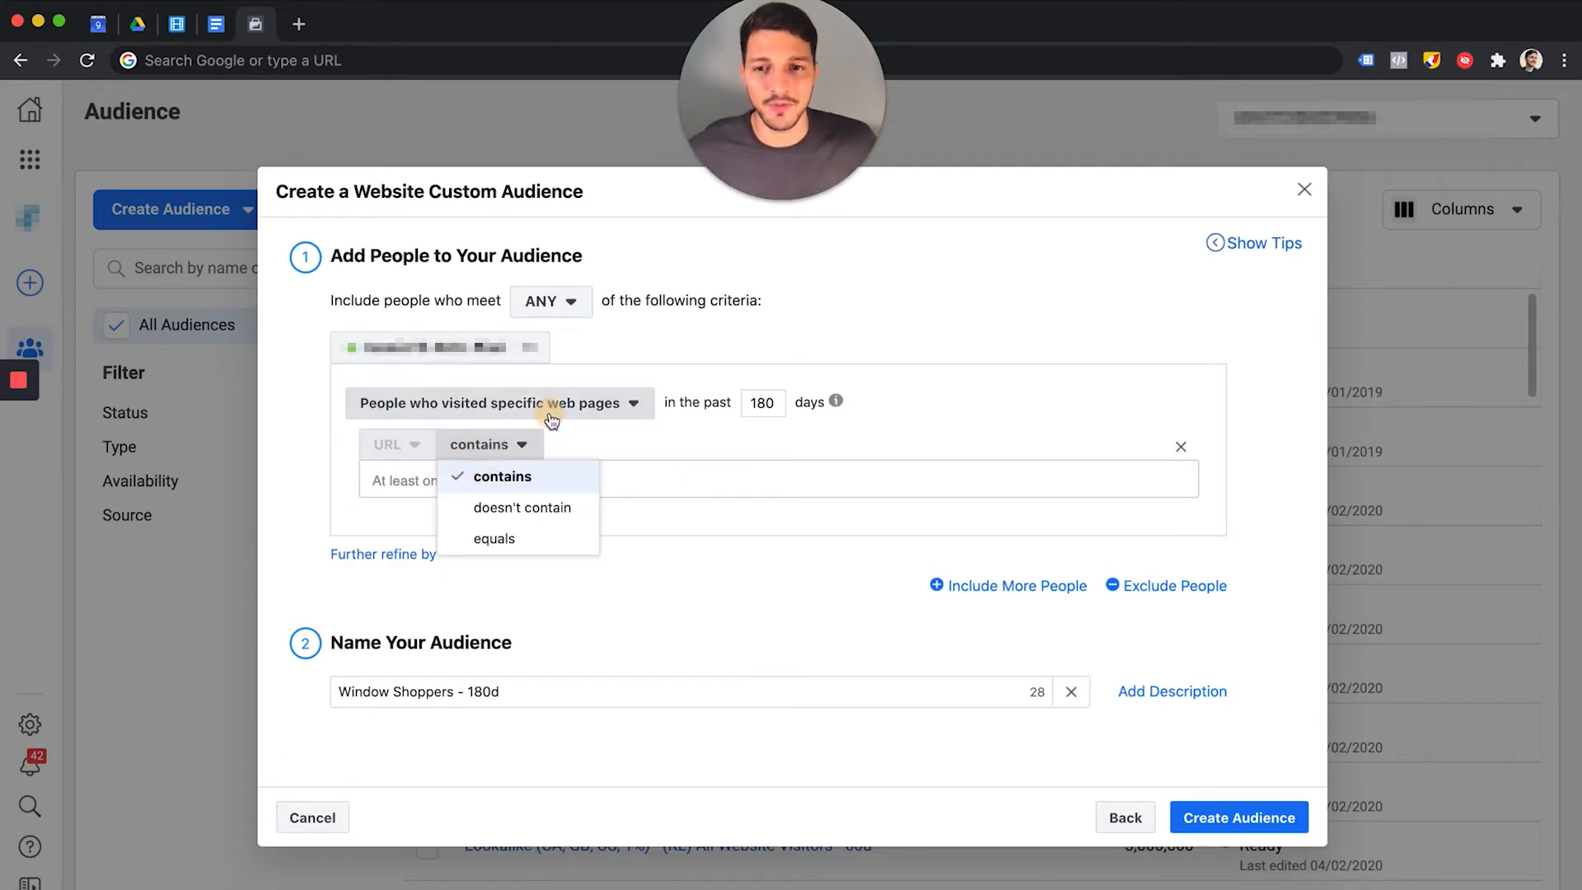
left_click(546, 405)
left_click(463, 480)
left_click(925, 375)
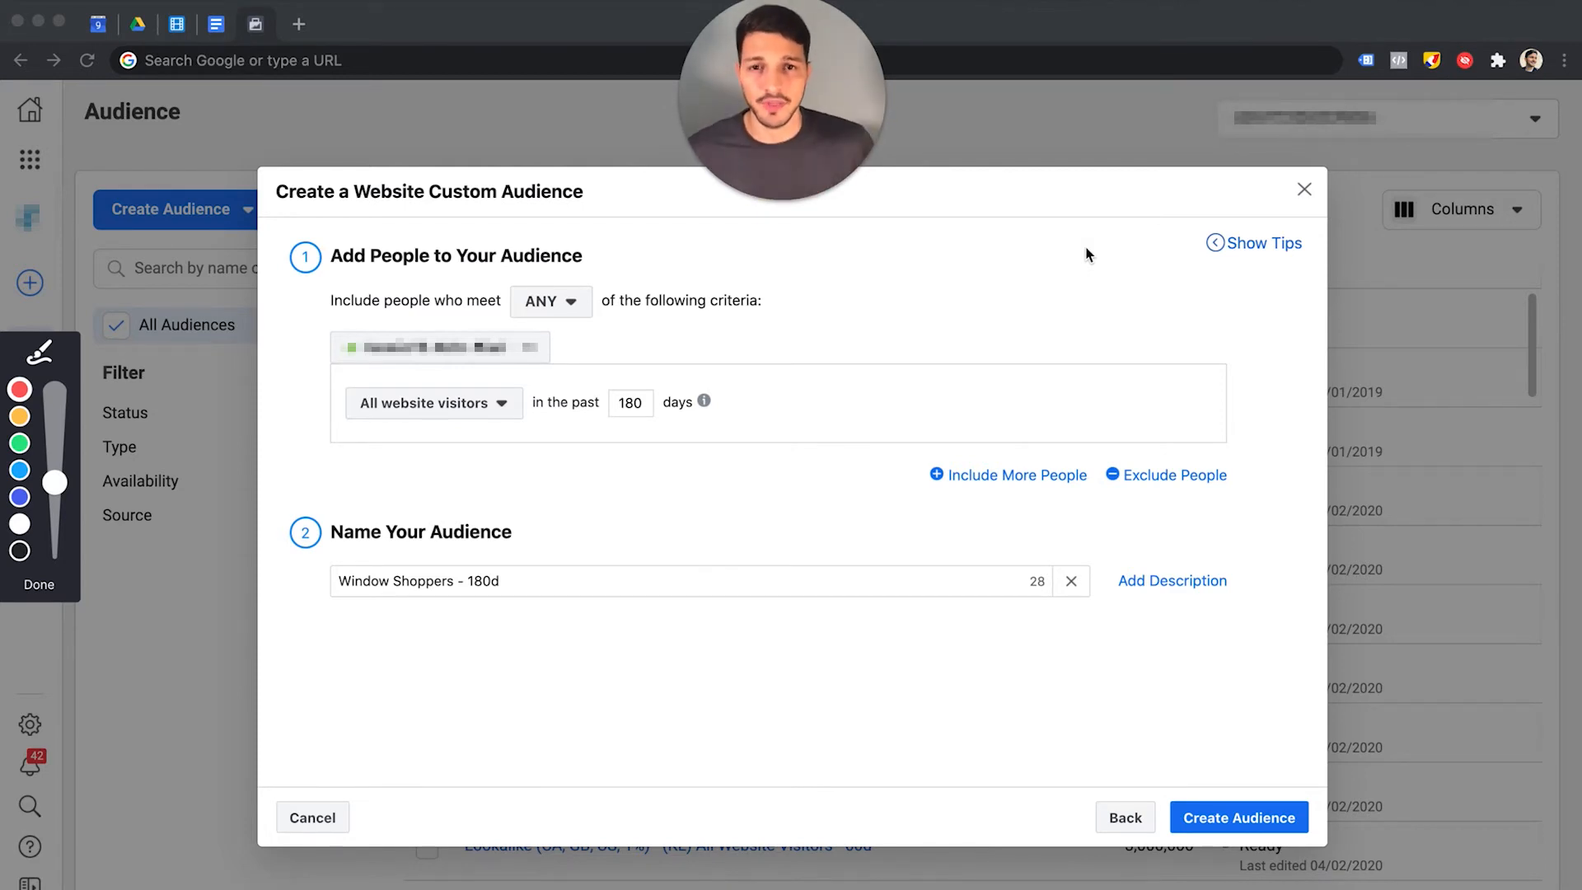
left_click(505, 668)
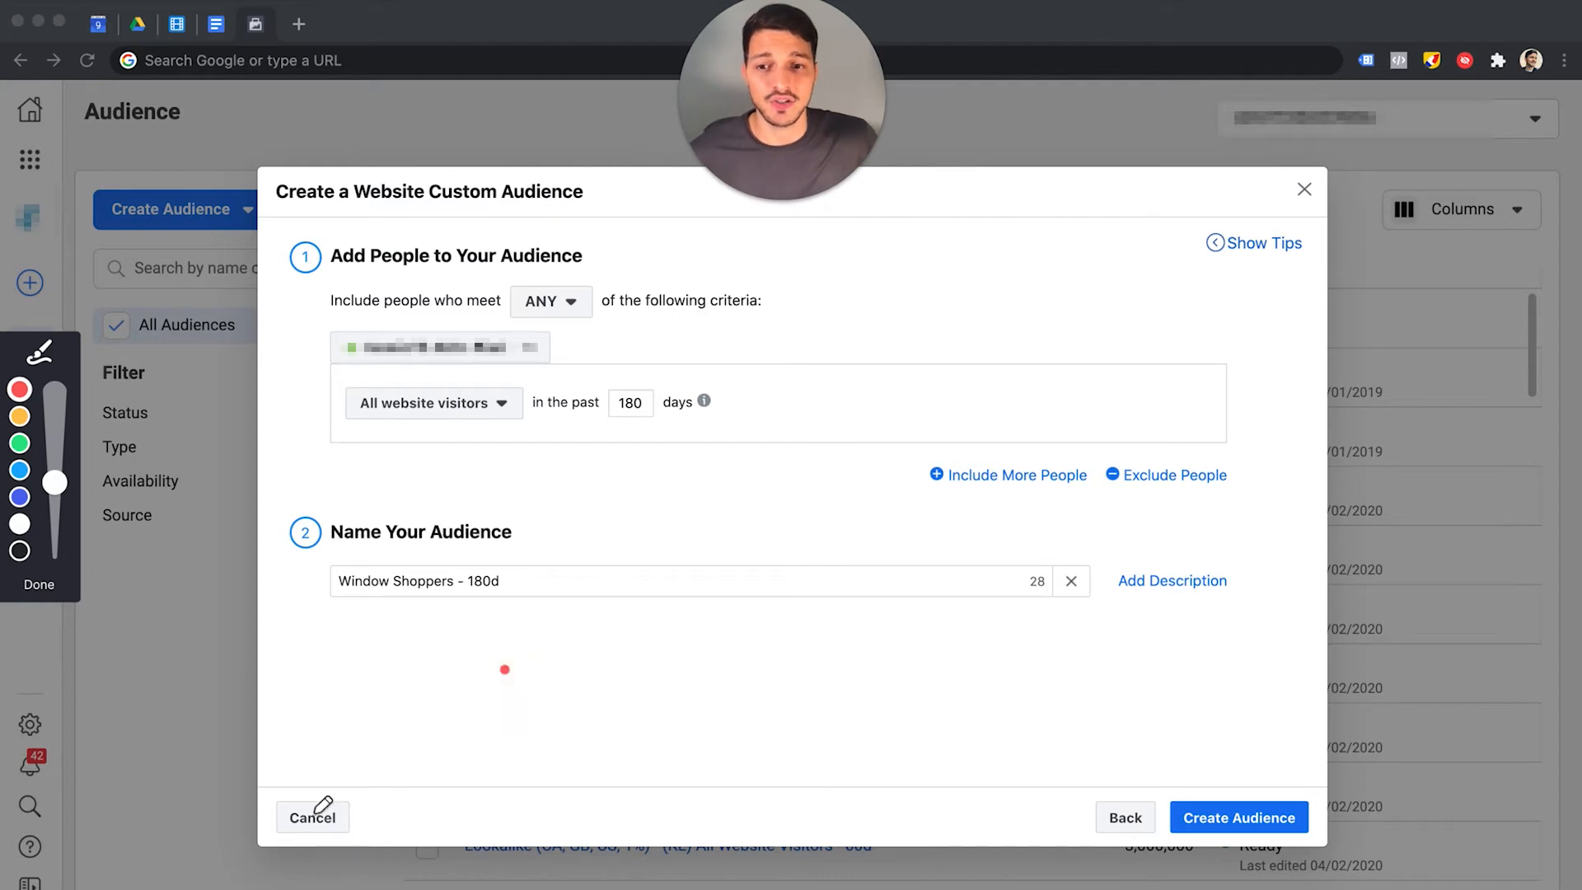
left_click(39, 584)
- Change the audience criterion to visitors by time spent, keeping the top 25% percentile over the past 180 days
left_click(474, 409)
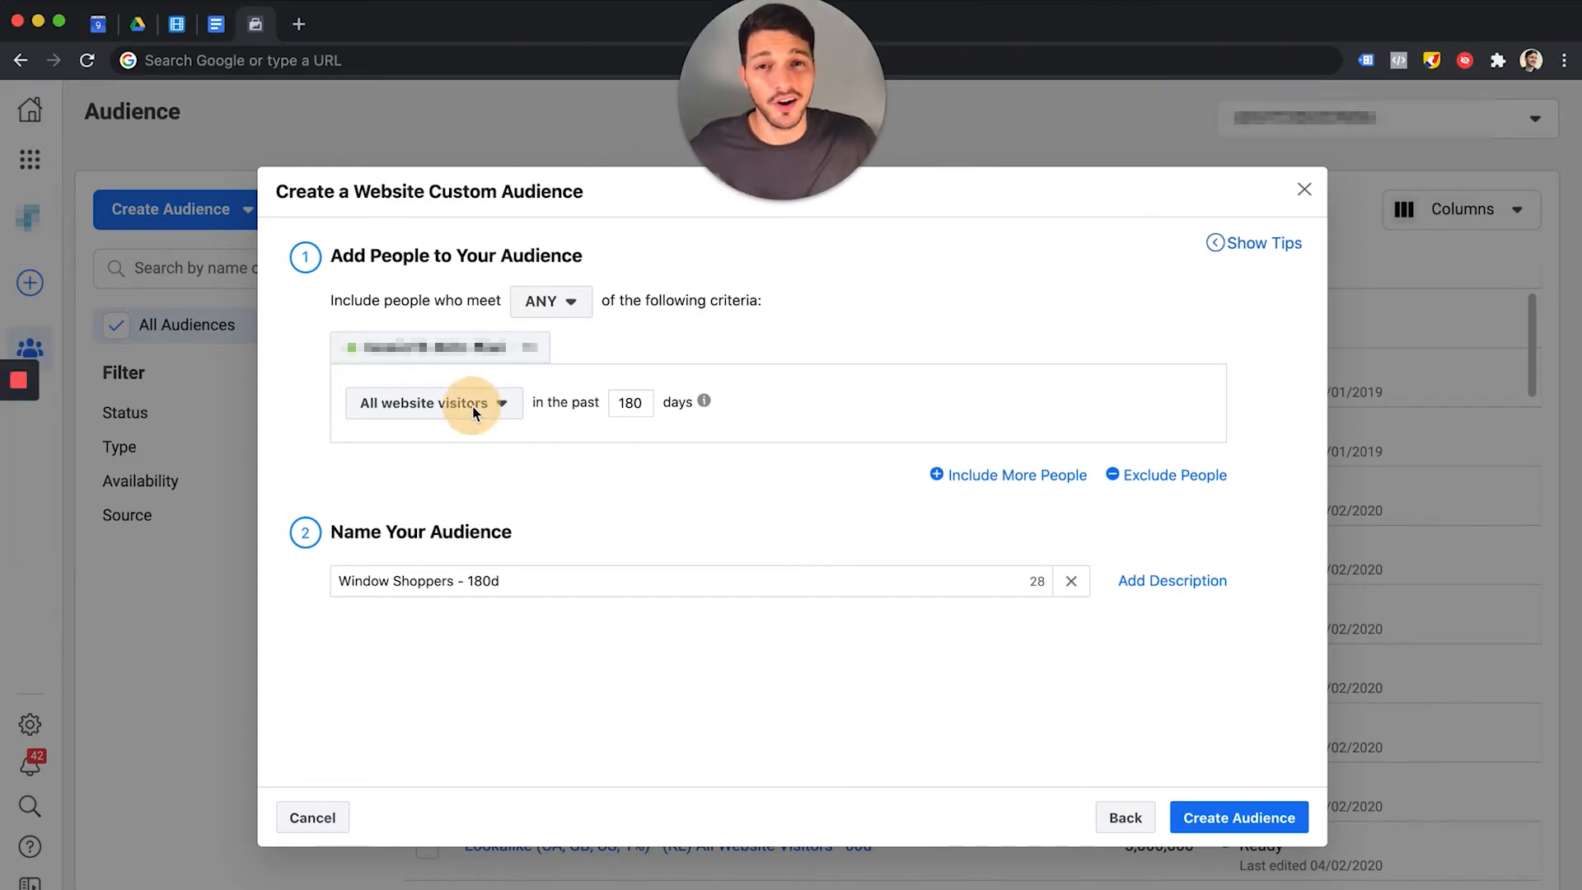
left_click(494, 556)
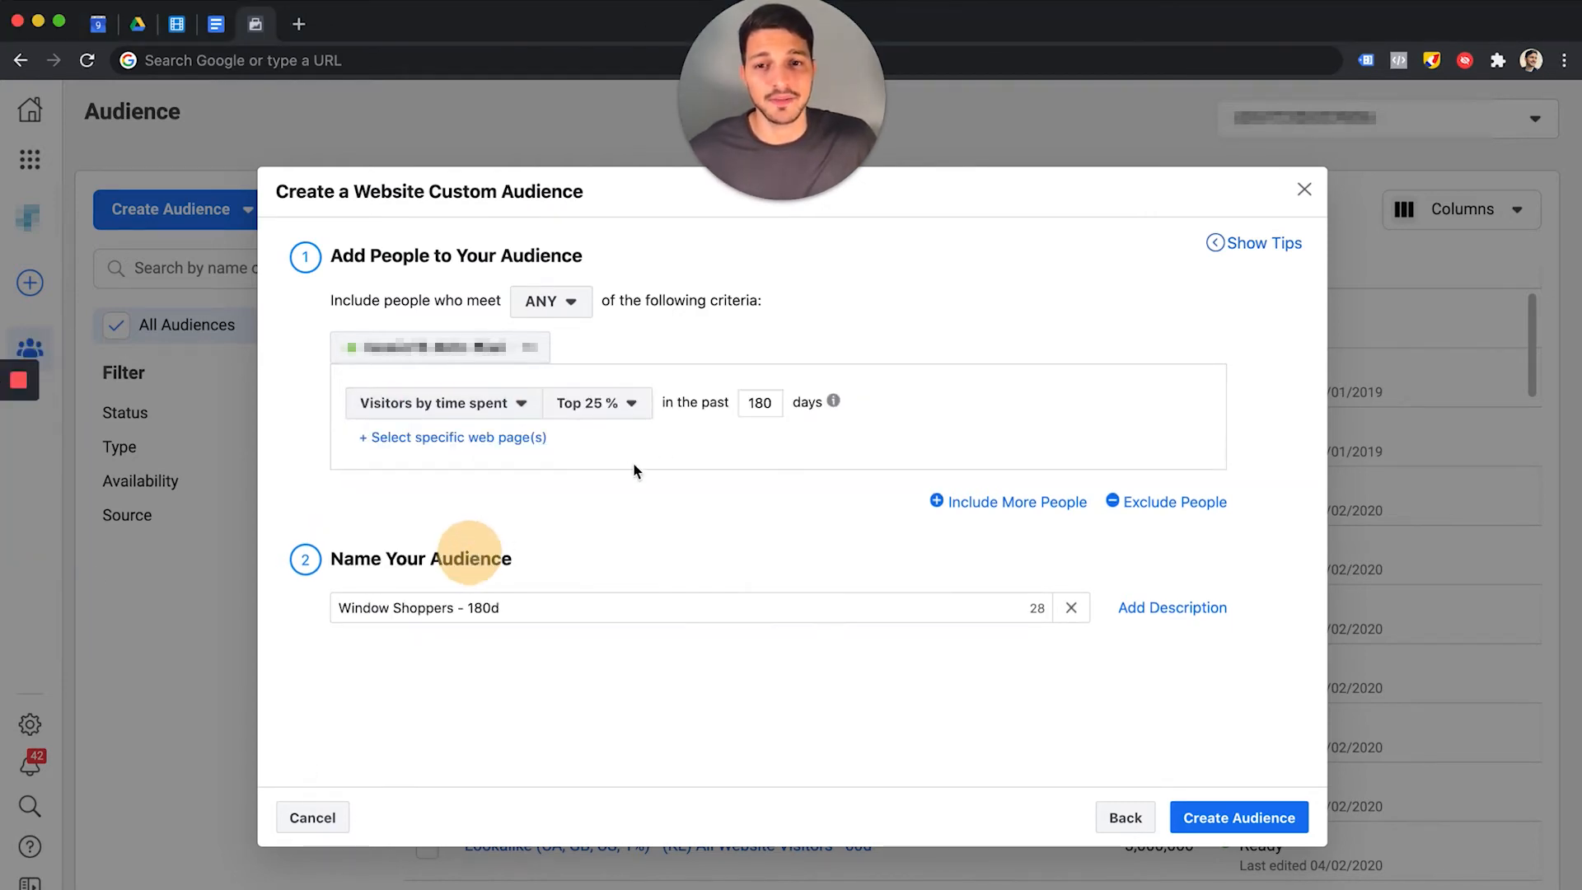
left_click(622, 405)
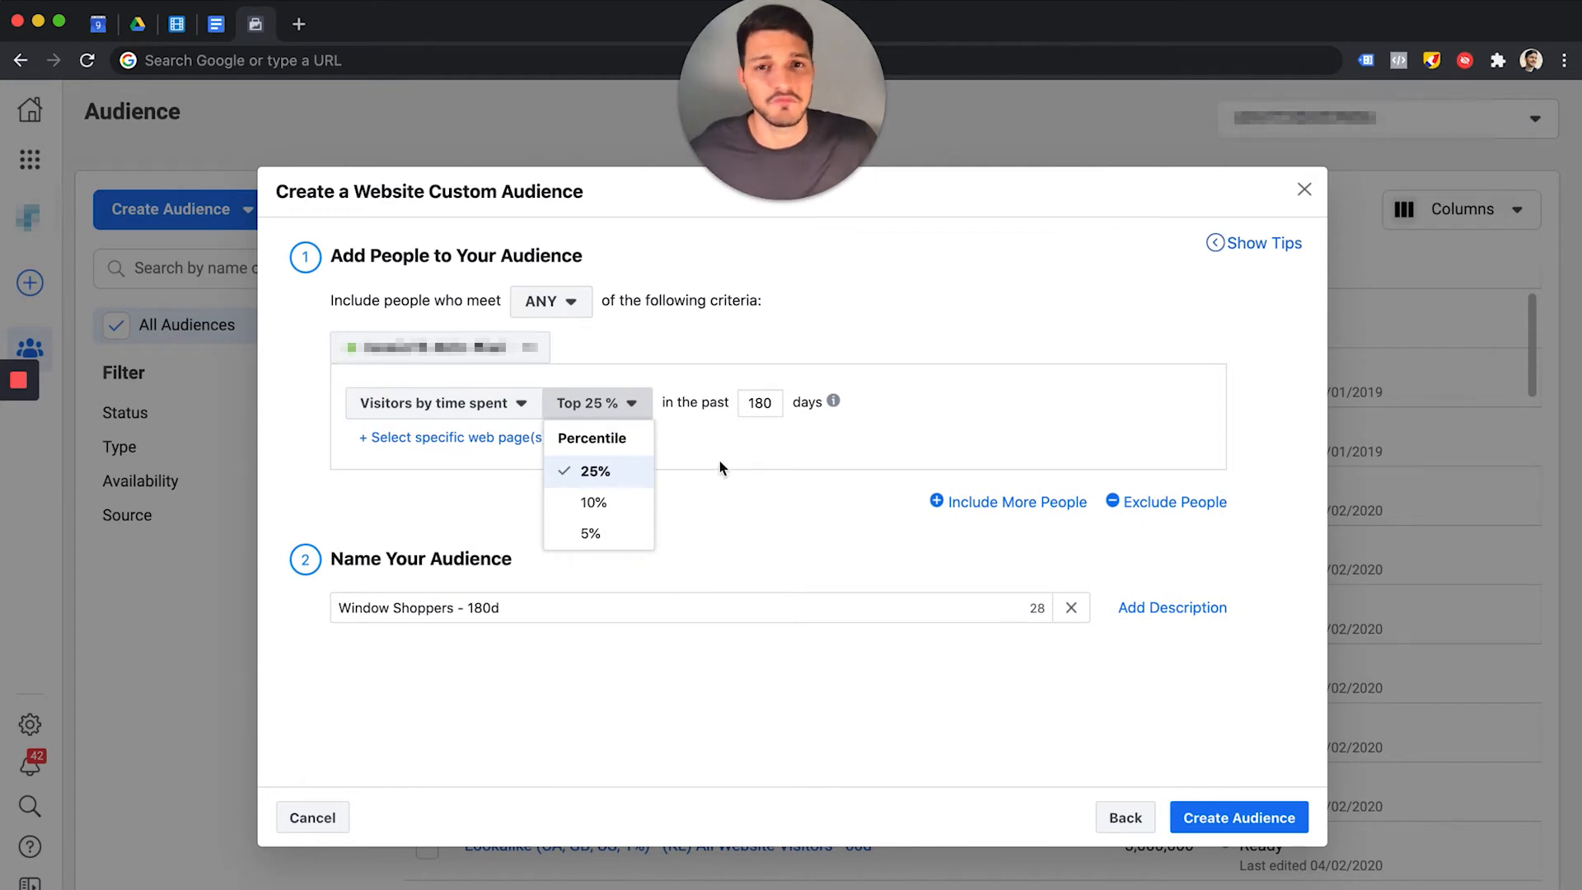
left_click(759, 402)
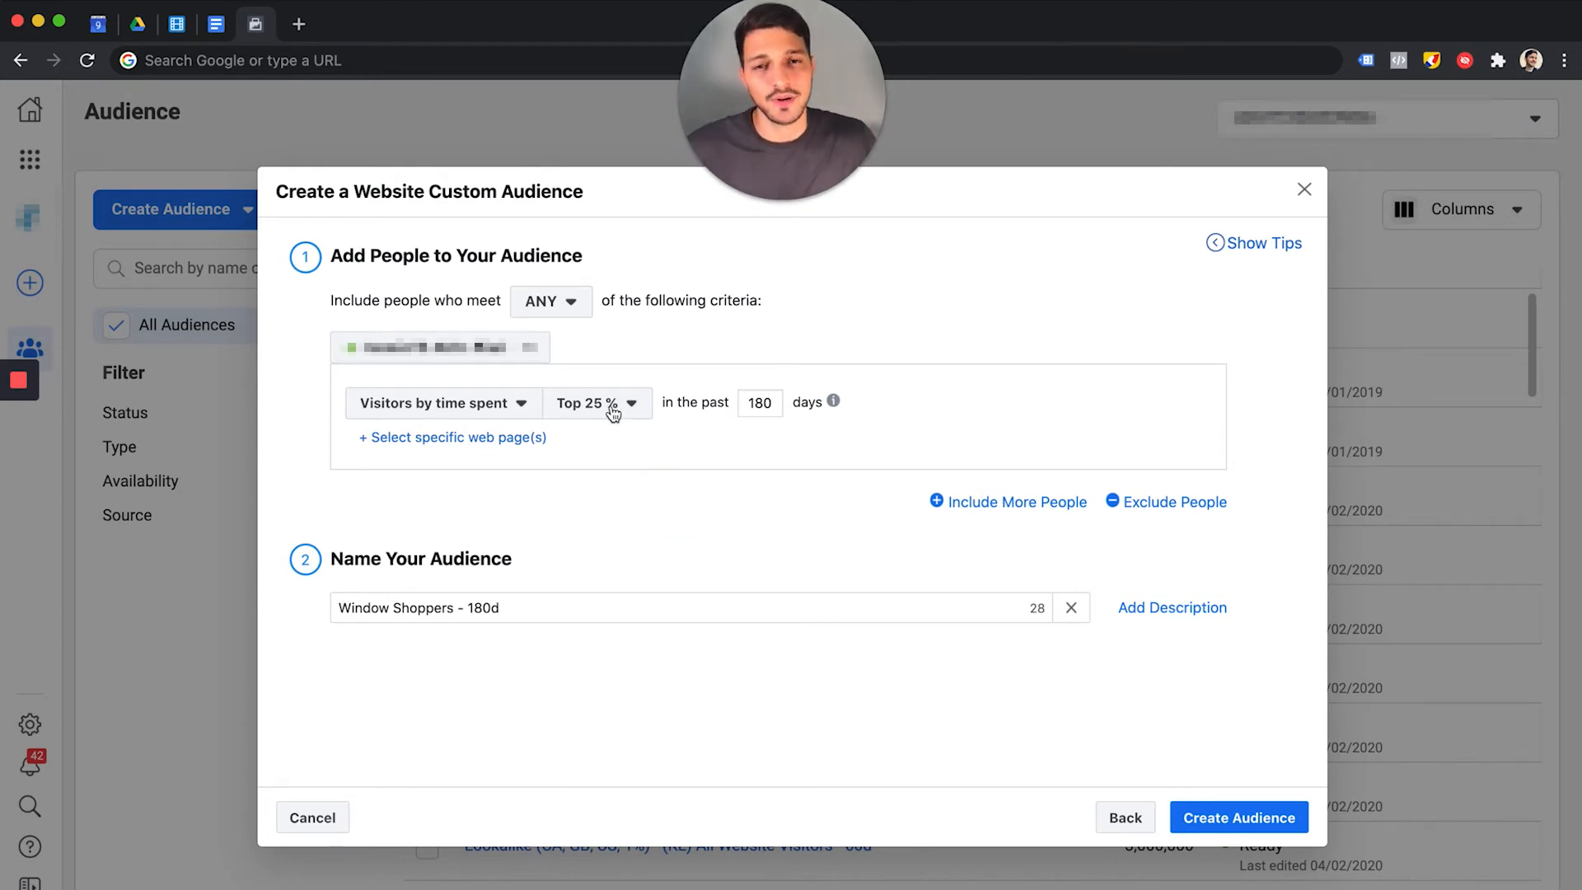
left_click(708, 531)
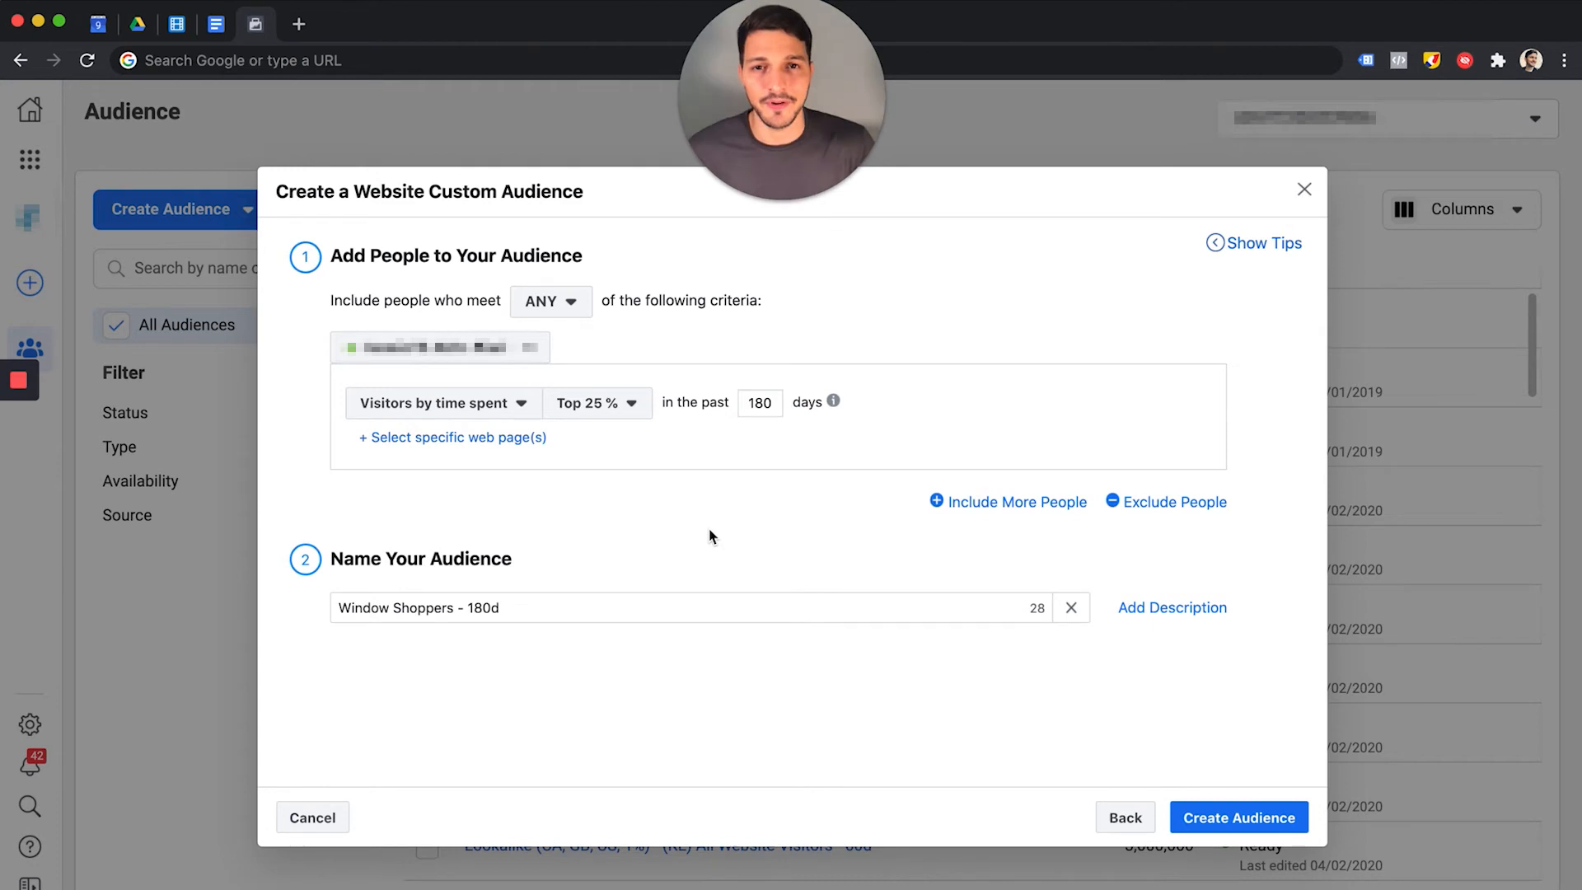
- Rename the audience "Top 25% Viewers - Time Spent - 180d"
left_click(609, 494)
key("super+a")
type("Top 25% Viewers - Time Spent - 180d")
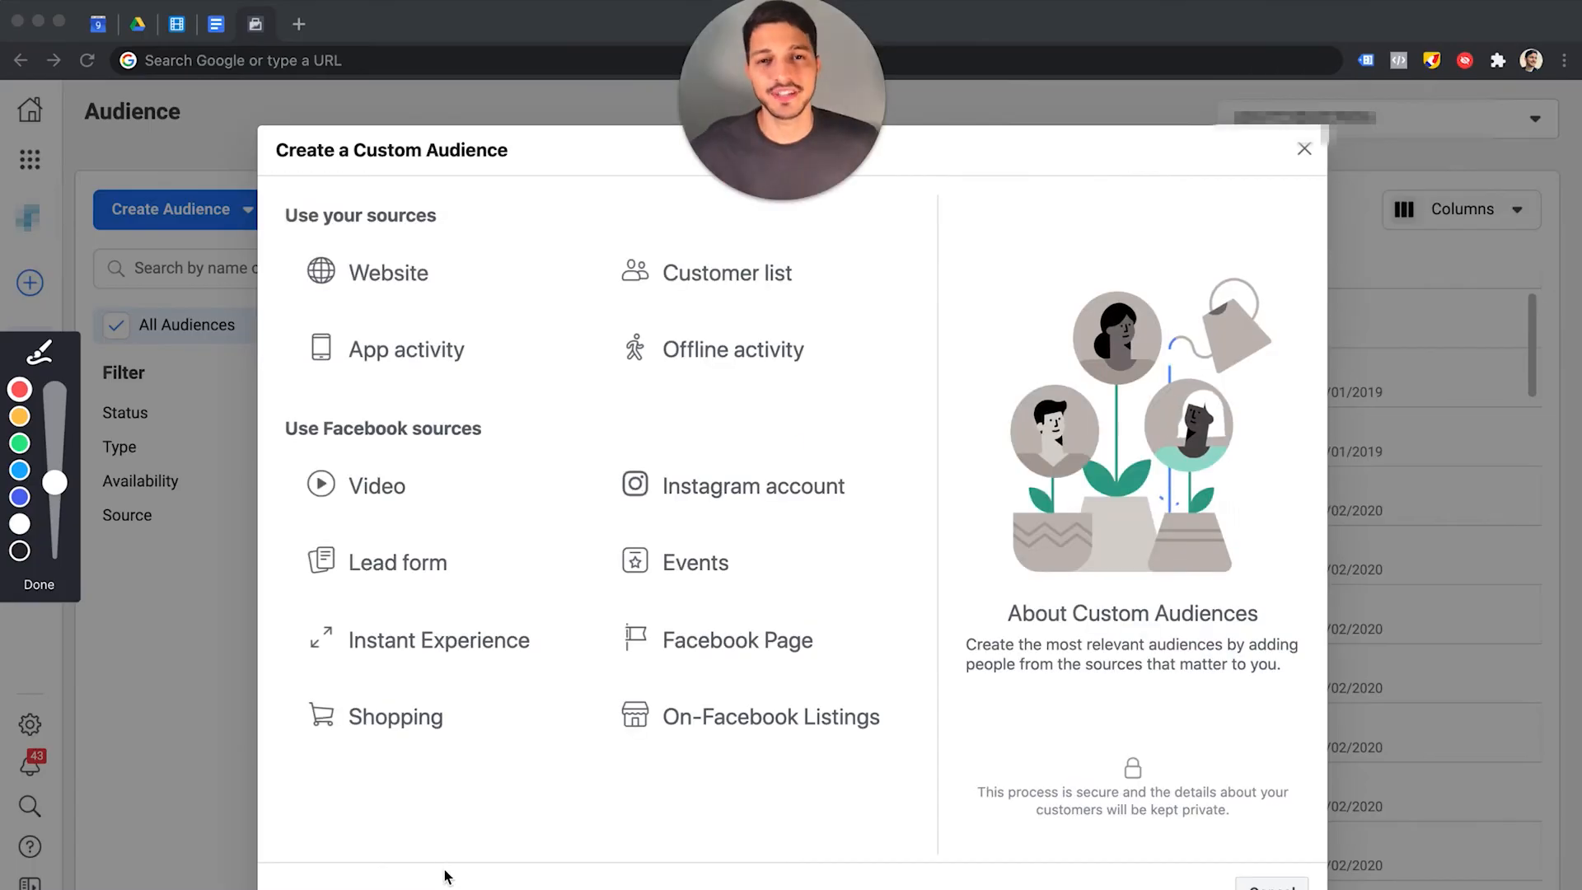
- Choose people who have watched at 25% of your video as the engagement type for a video engagement custom audience
mouse_move(509, 441)
left_mouse_down()
mouse_move(311, 438)
mouse_move(394, 525)
mouse_move(428, 512)
left_mouse_up()
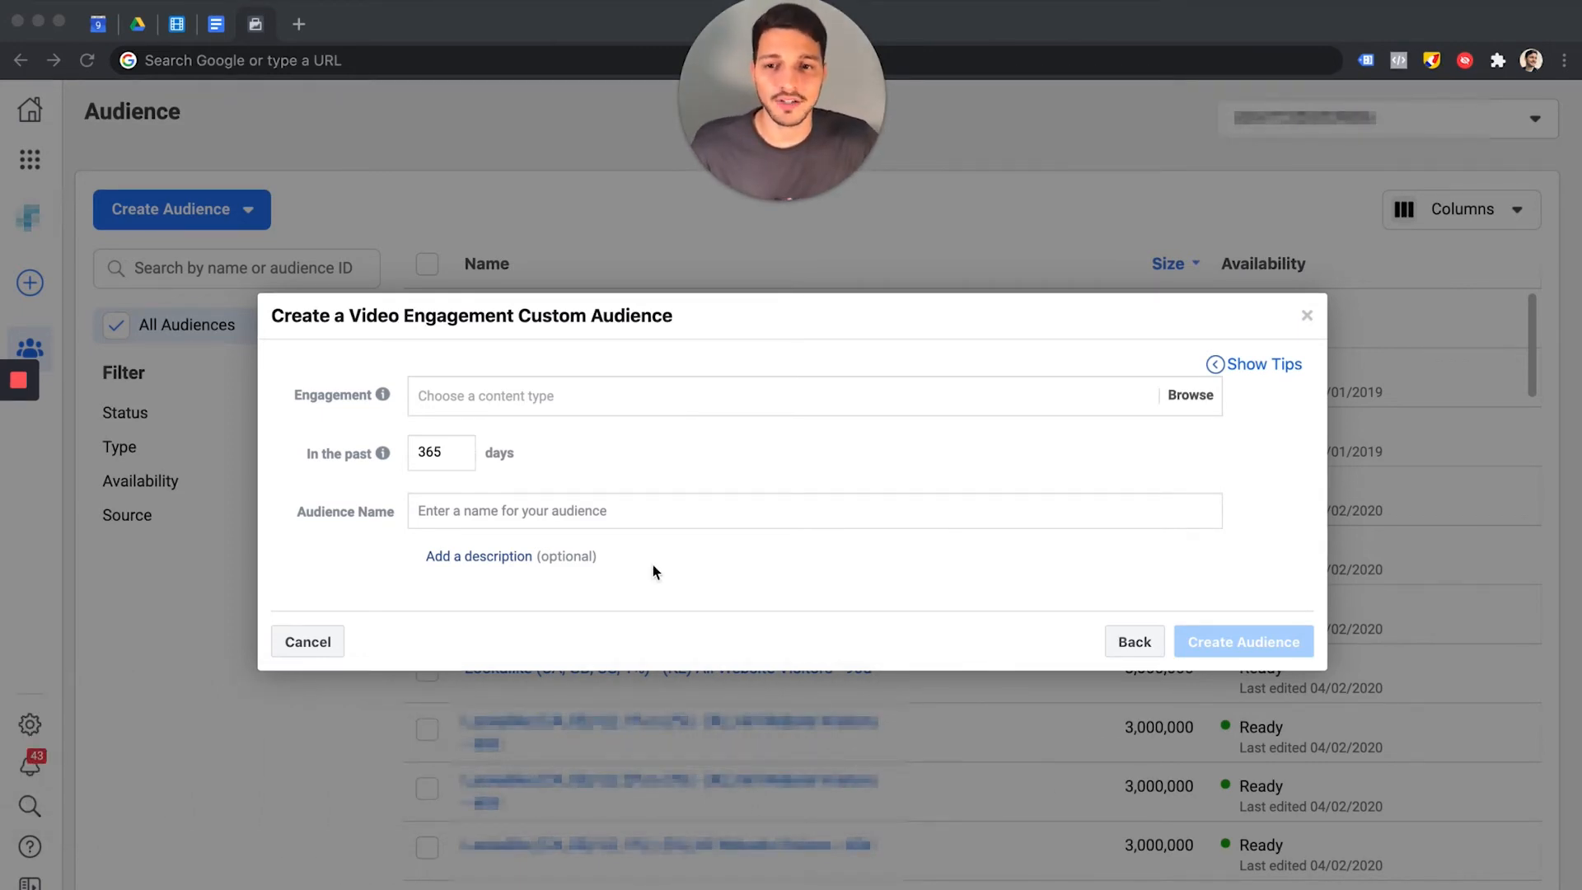
left_click(355, 437)
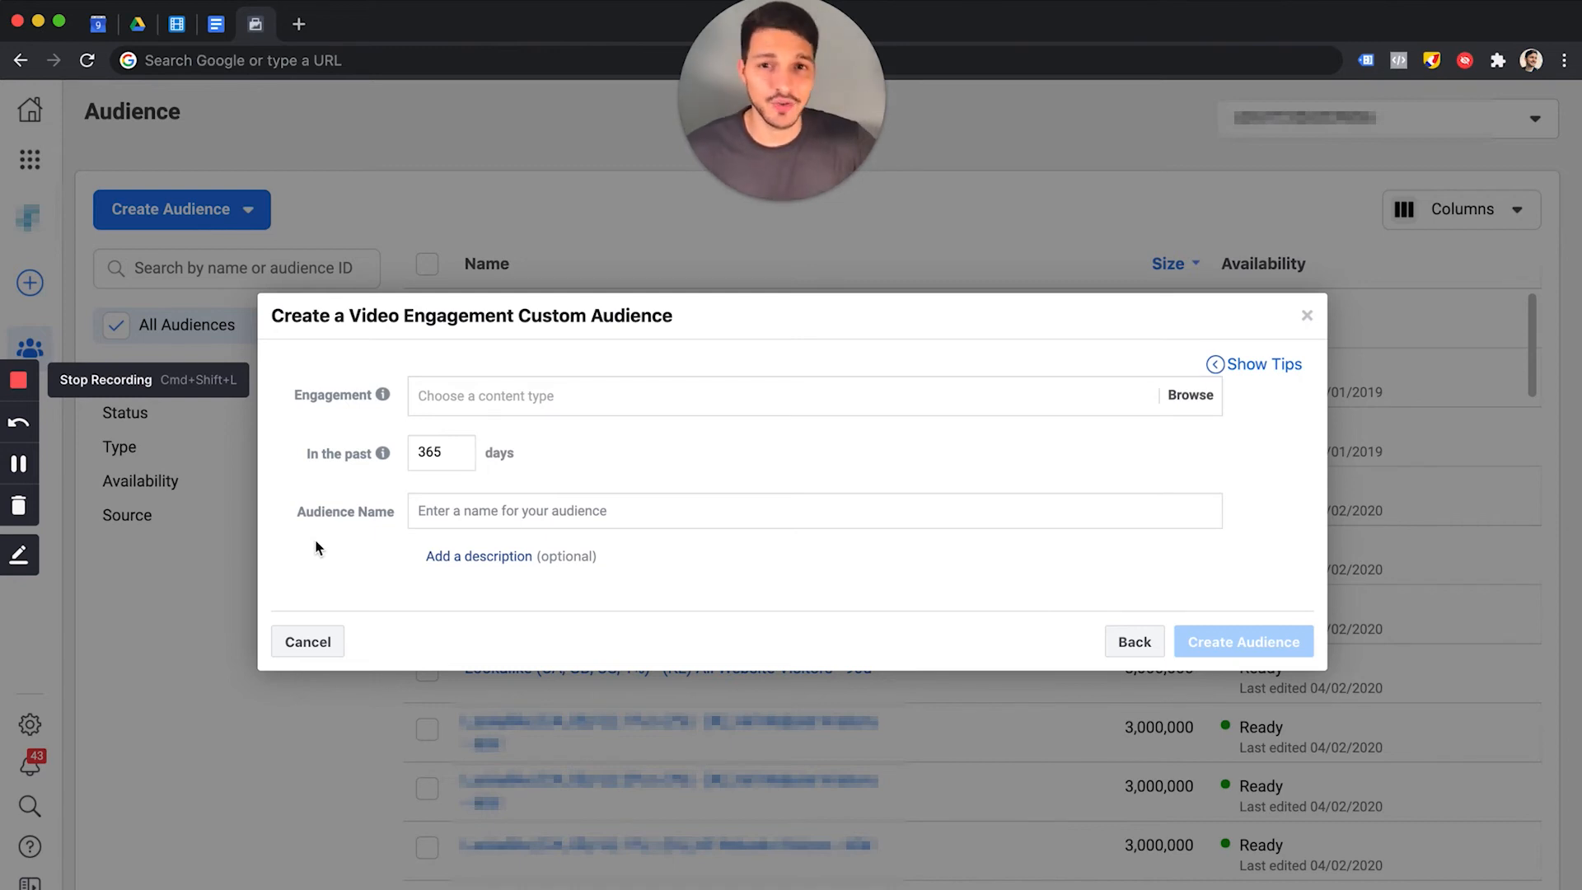
left_click(478, 396)
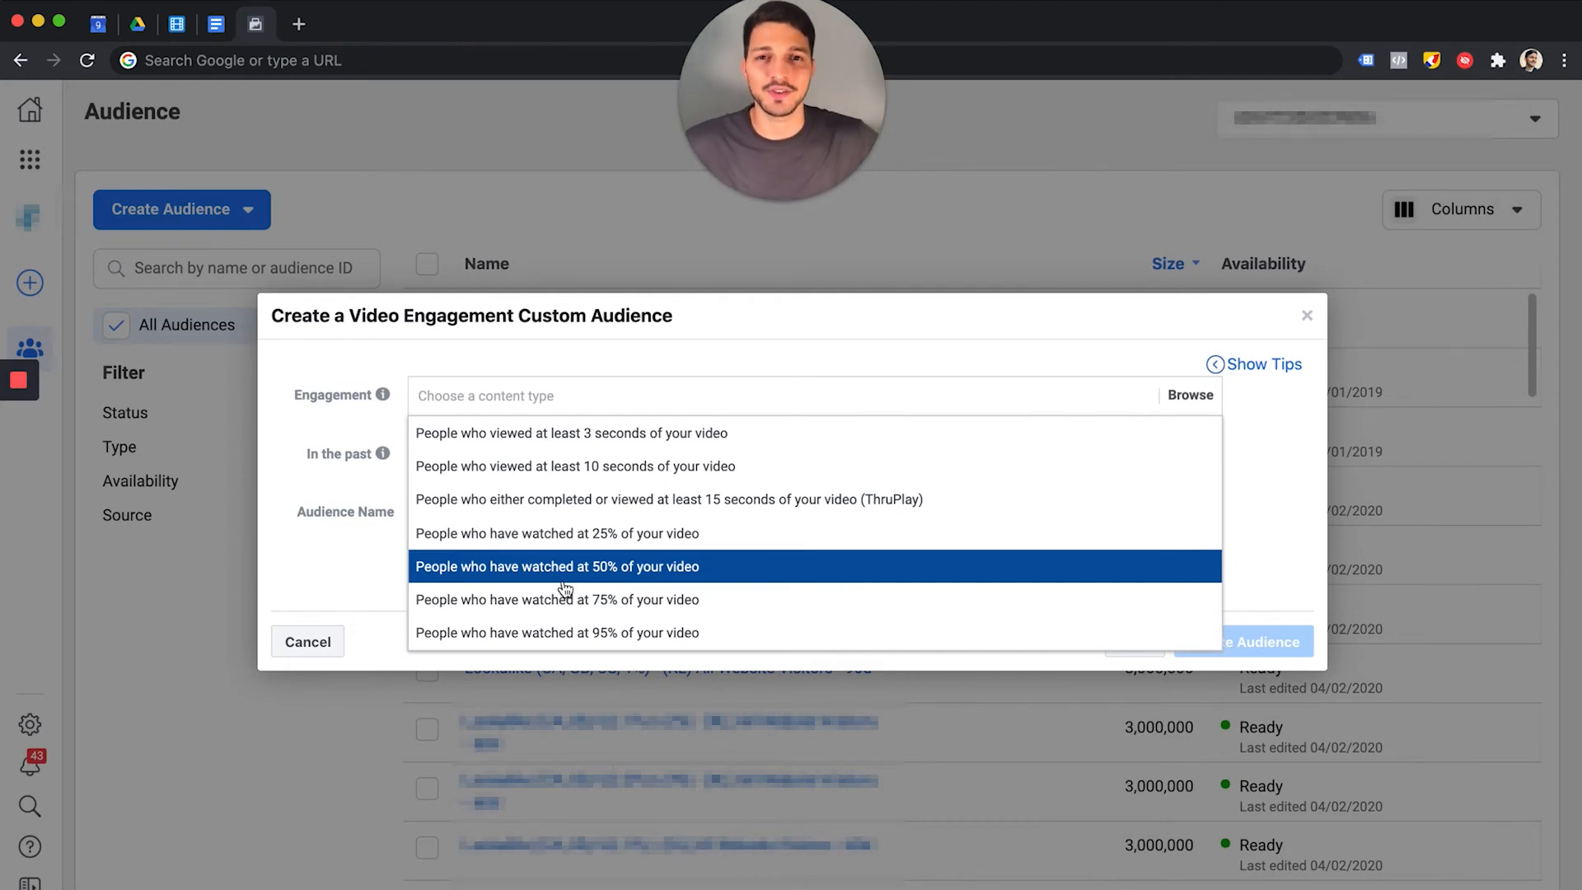
left_click(354, 412)
left_click(420, 397)
left_click(527, 533)
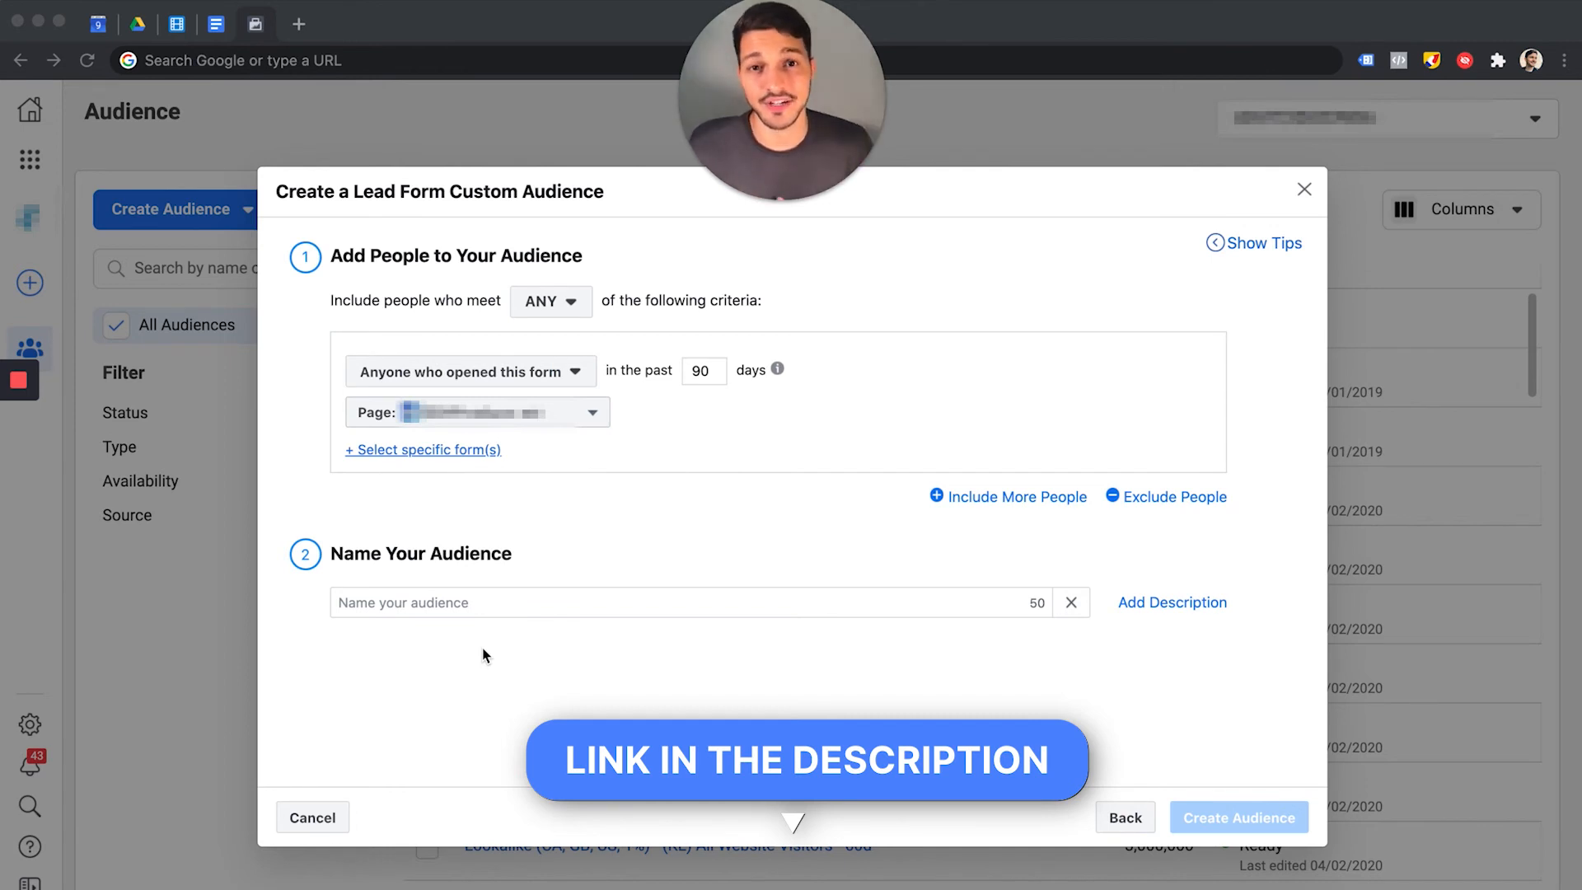
- Open the form engagement options for a lead form custom audience
left_click(487, 650)
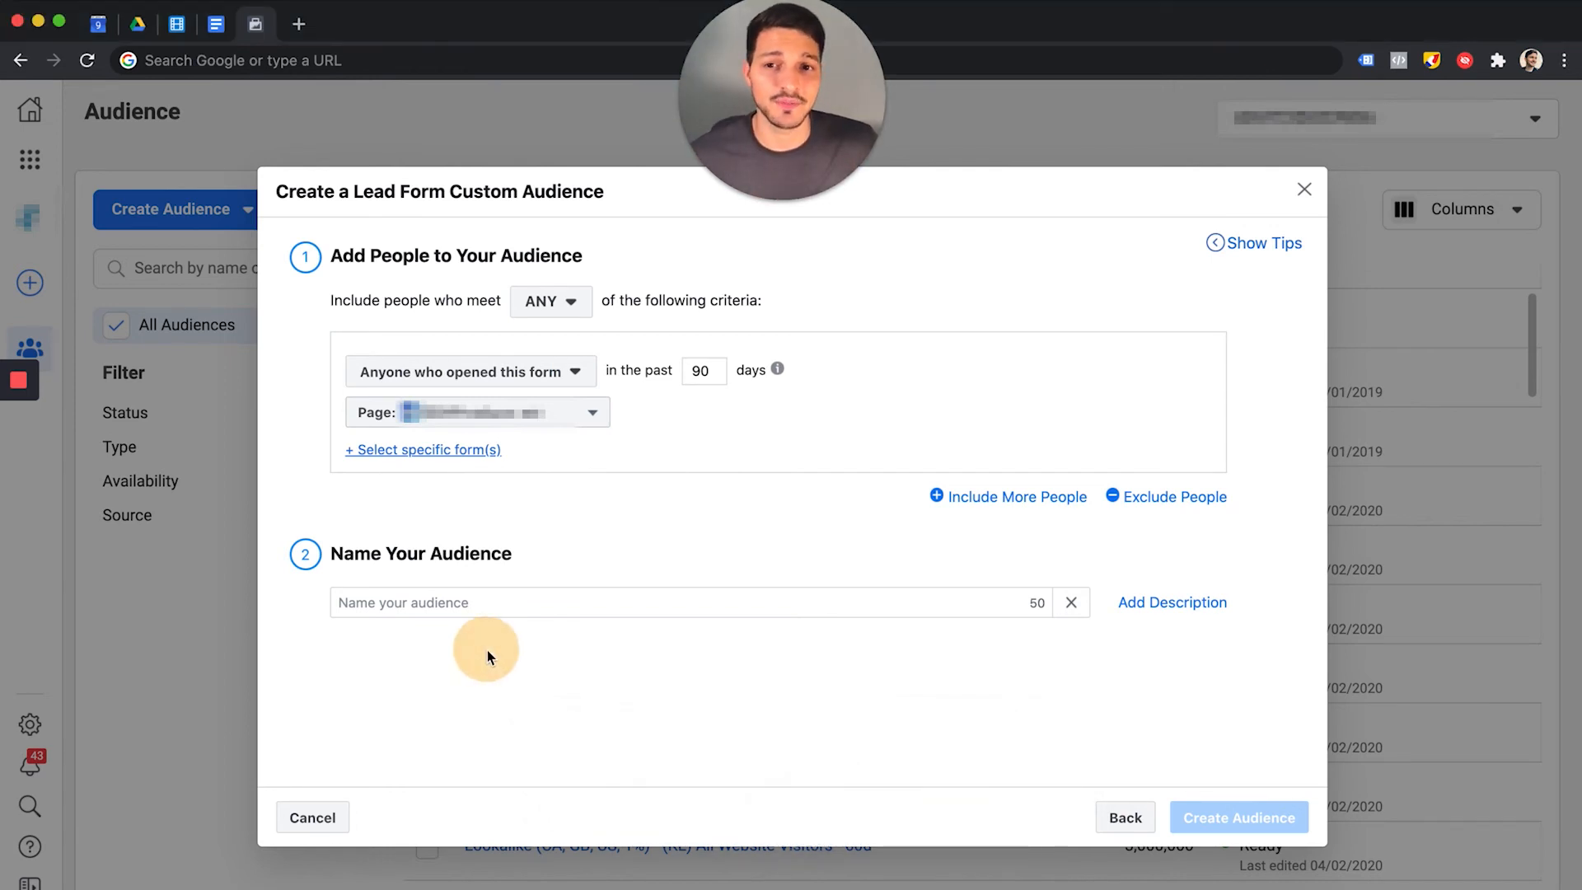
left_click(383, 372)
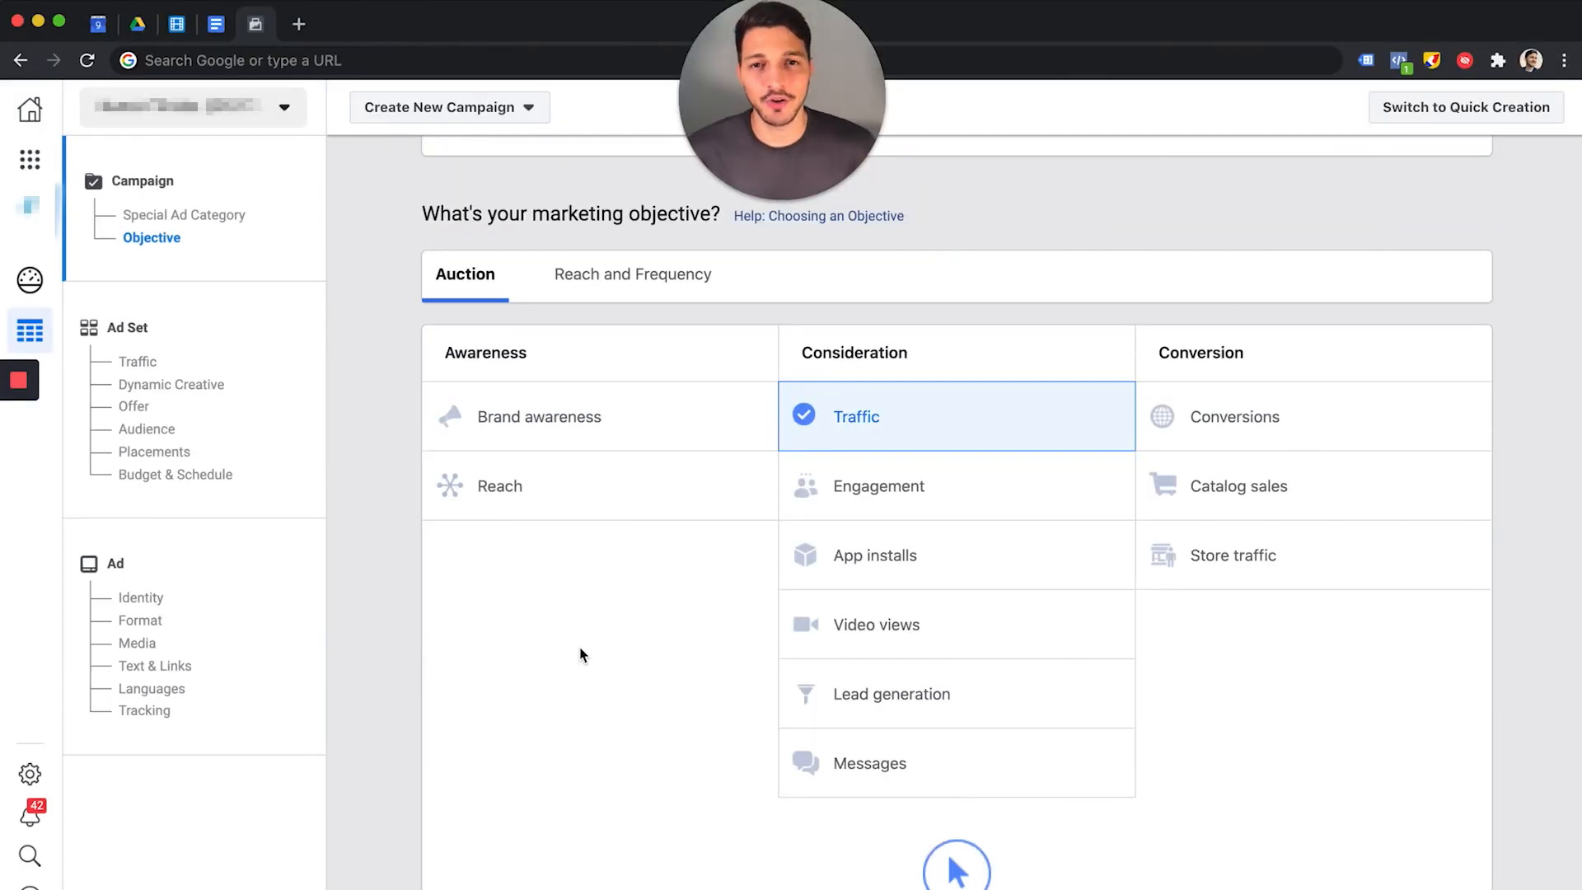
- Keep the Traffic objective and campaign name for the new campaign and continue to the ad set settings
scroll(580, 655, "up", 1)
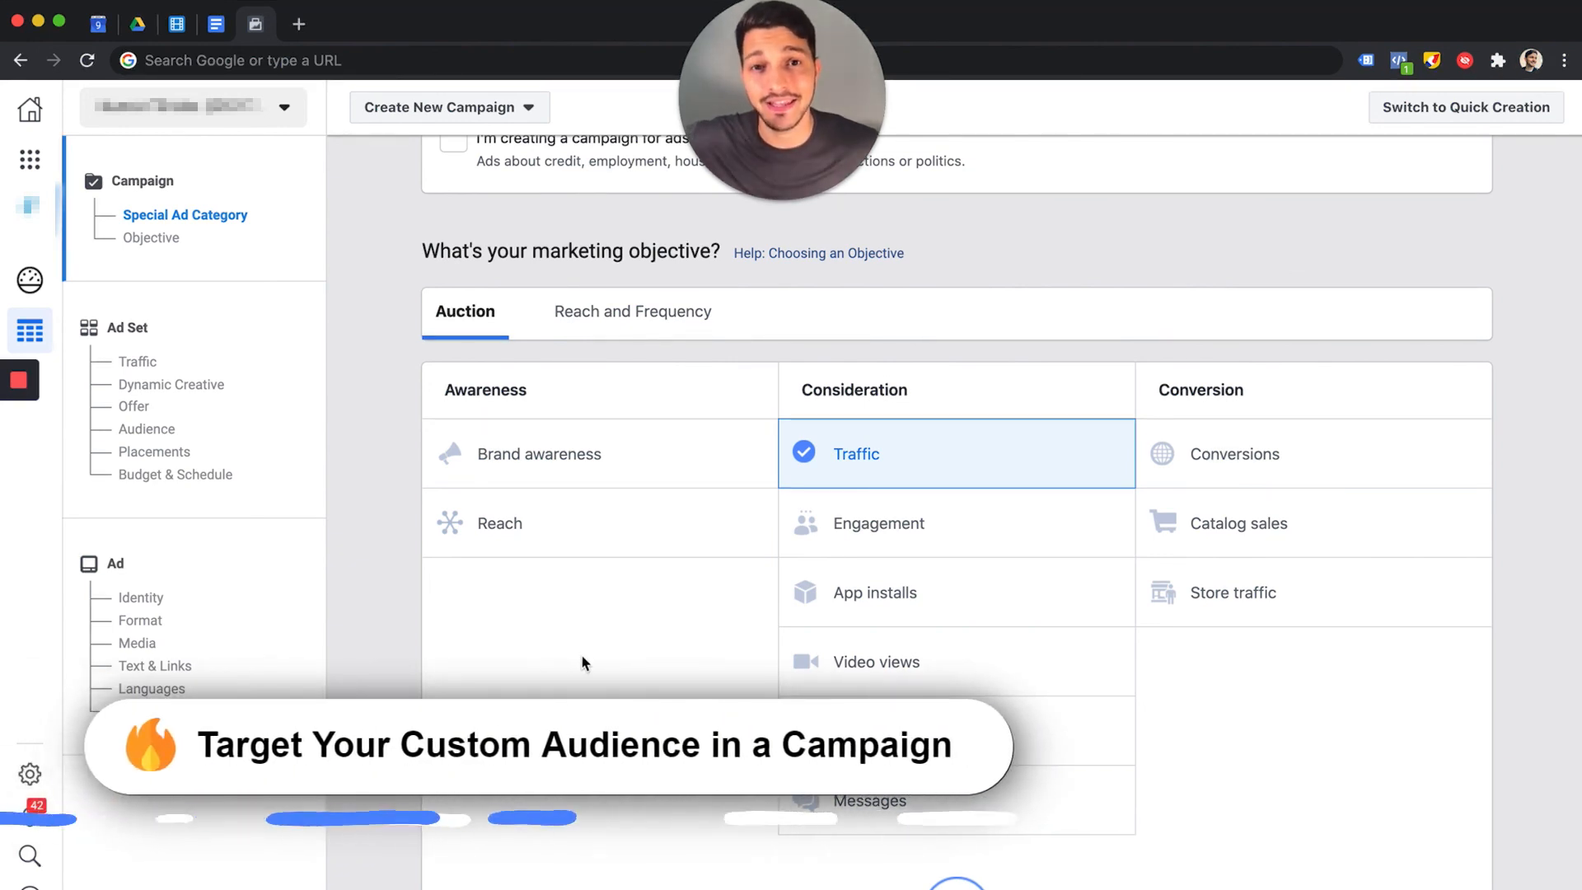
left_click(582, 686)
scroll(585, 684, "down", 7)
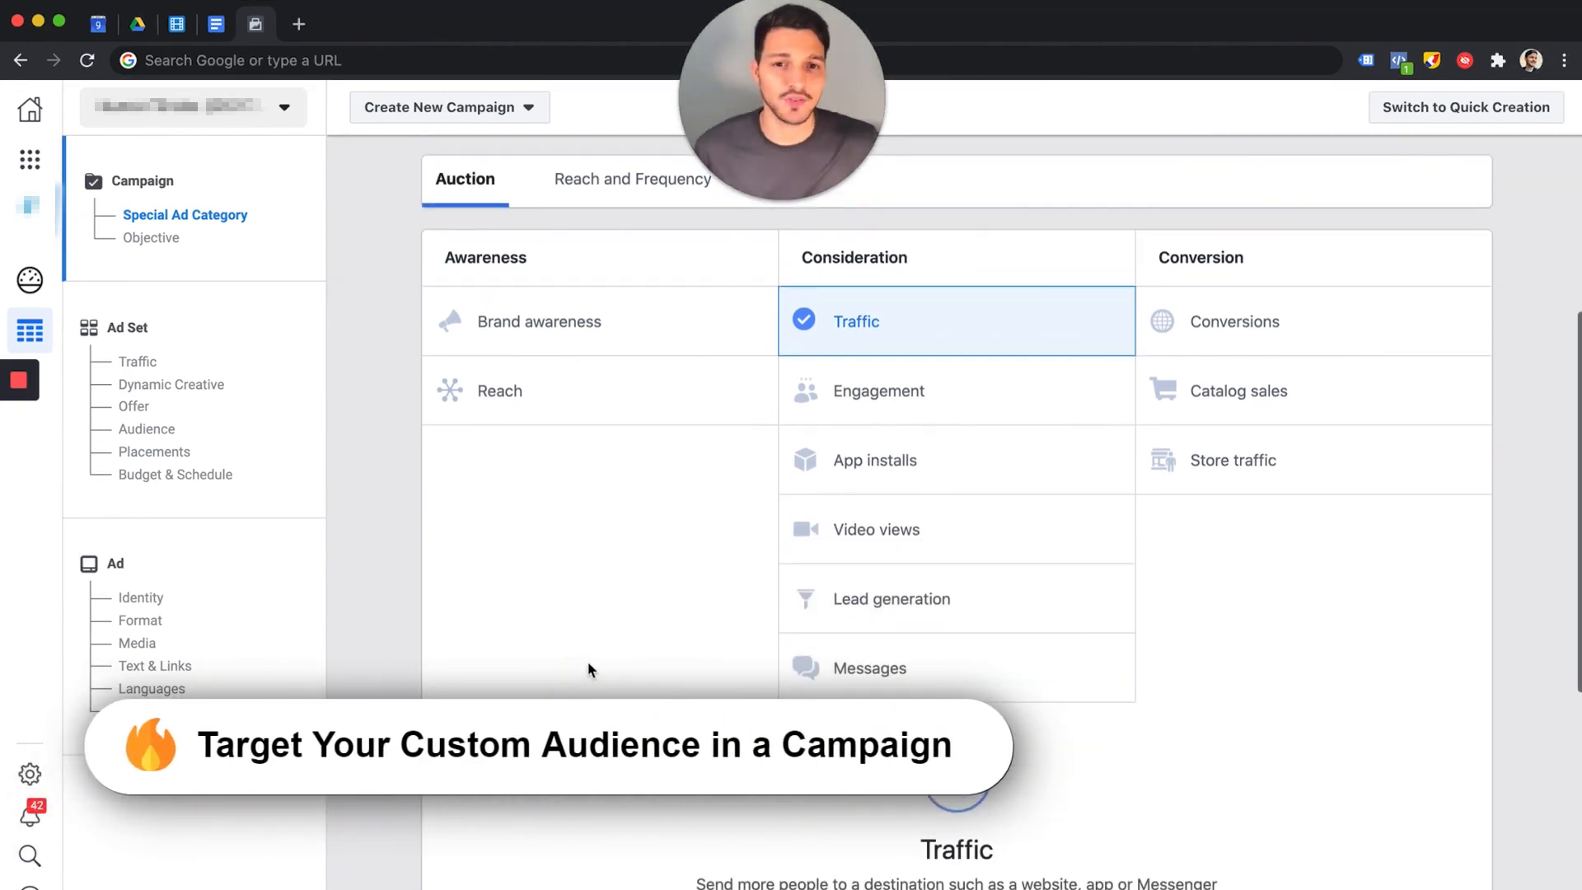
scroll(587, 663, "down", 2)
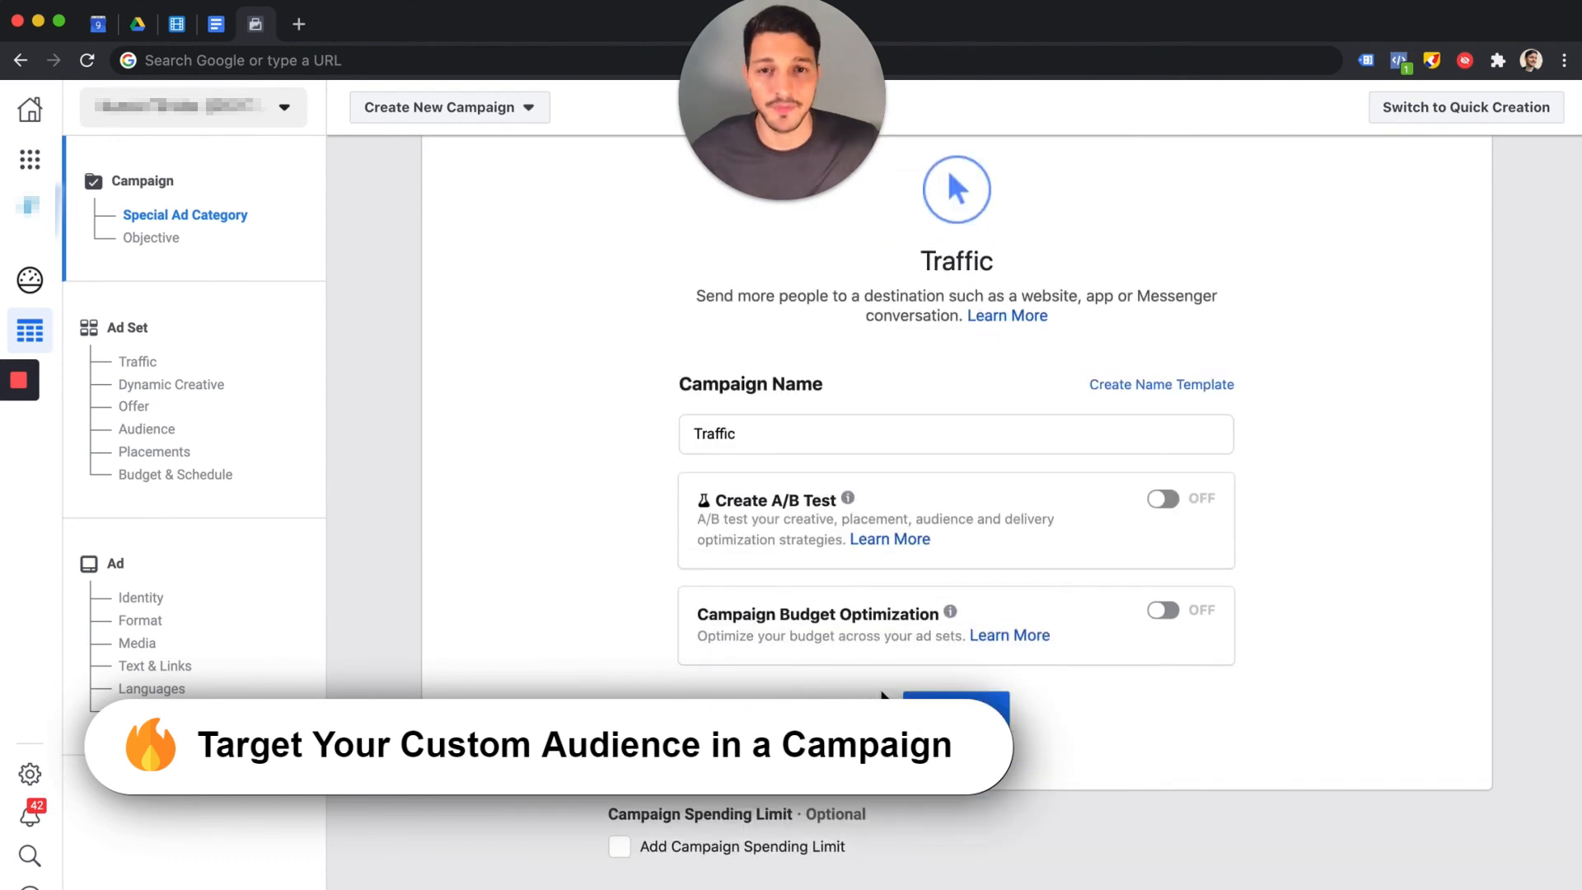
left_click(935, 714)
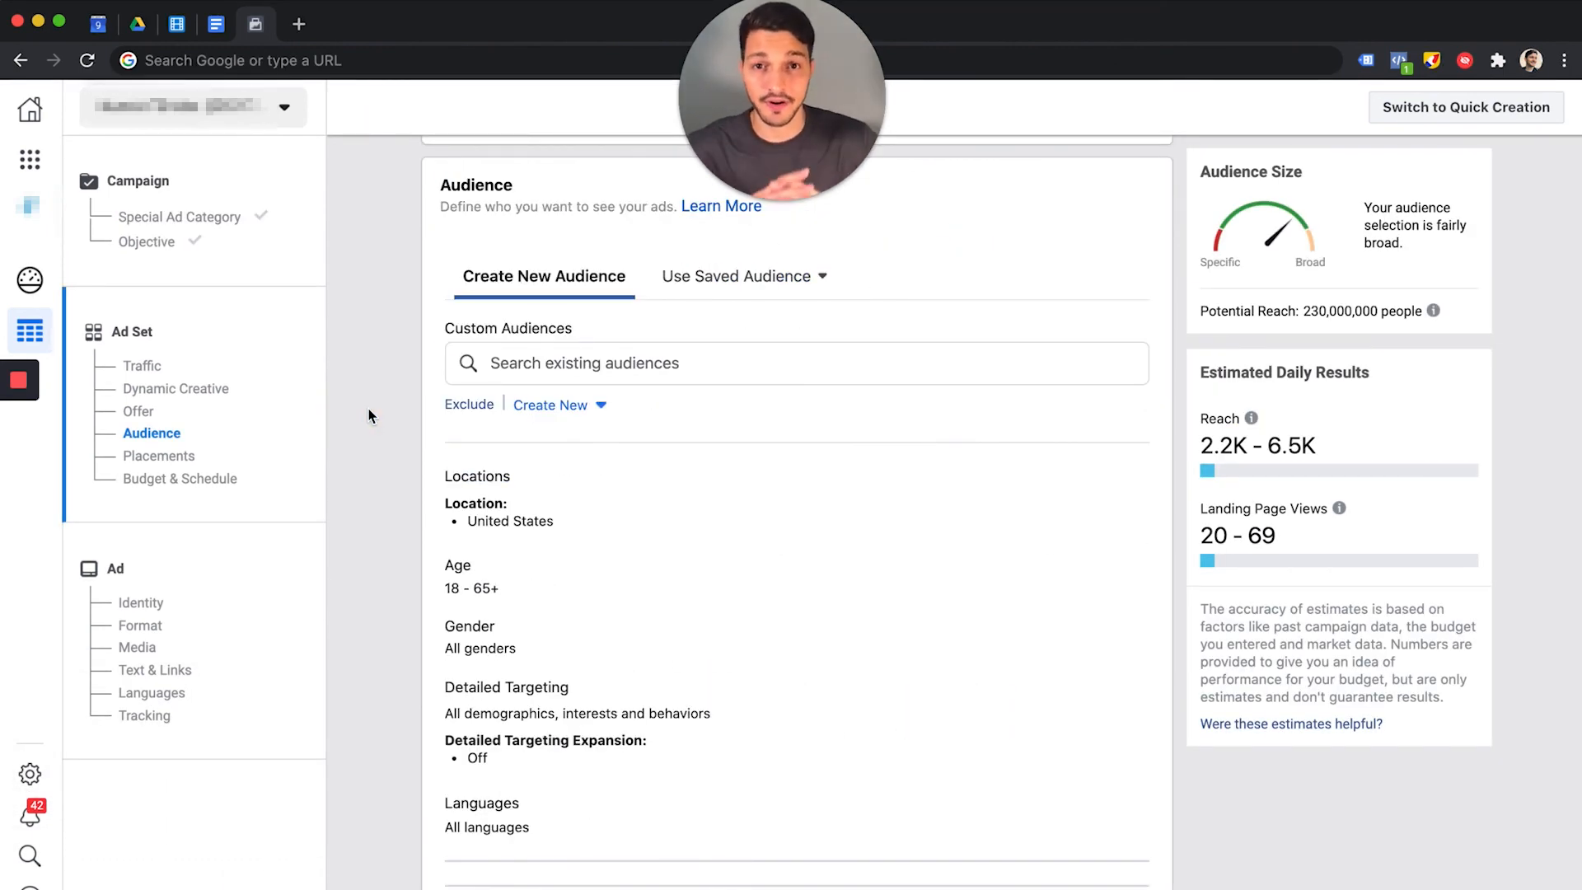
- Look through the existing custom audiences available for targeting in the ad set's audience section
scroll(371, 416, "up", 1)
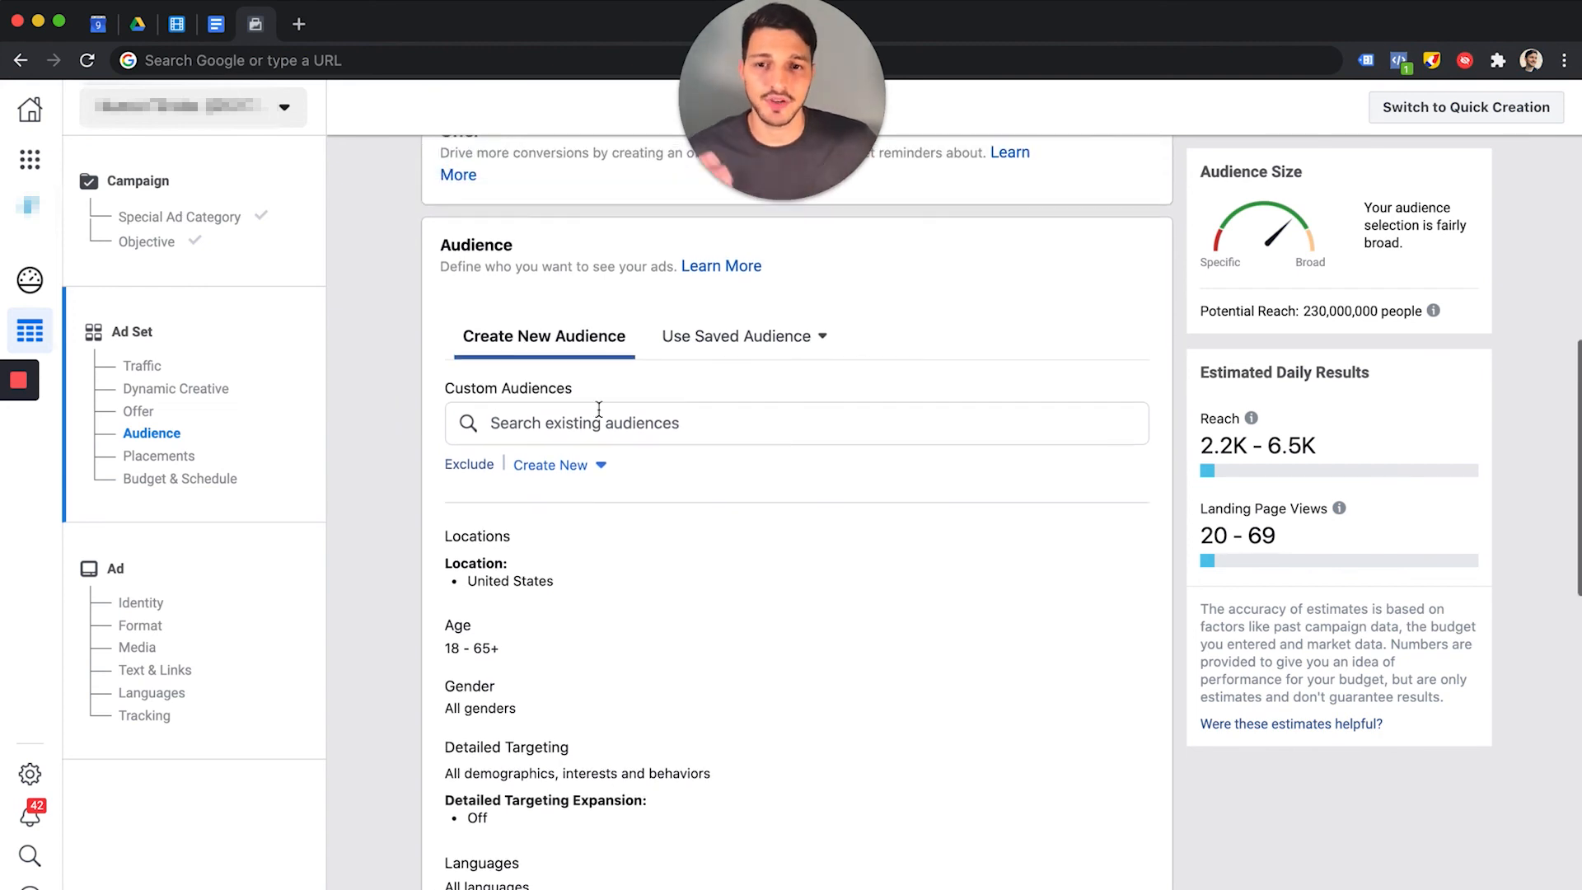
left_click(581, 425)
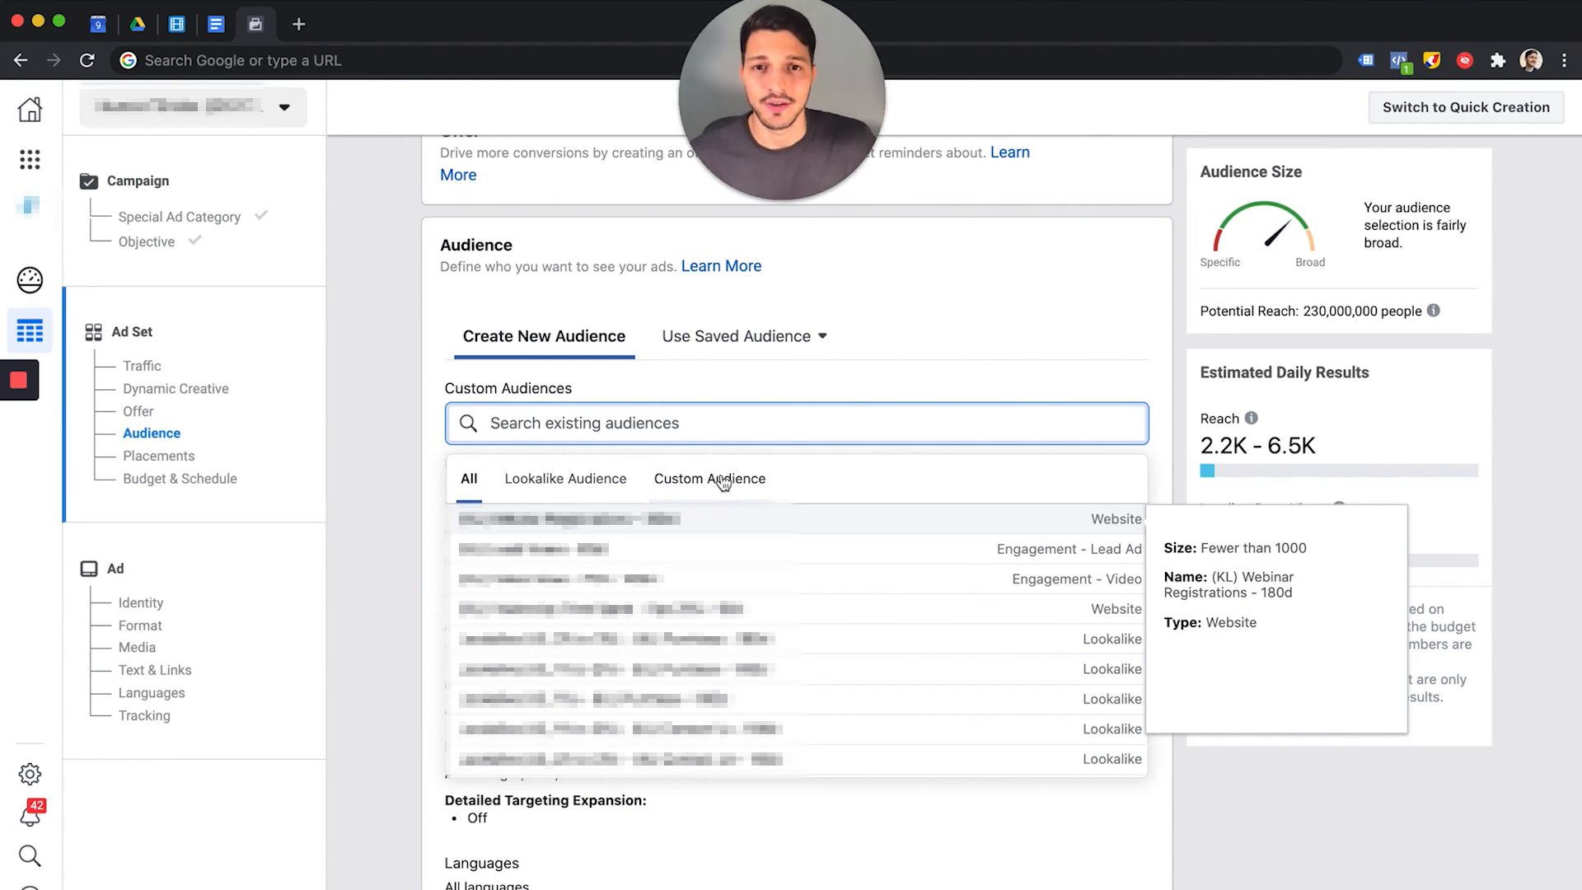
left_click(396, 374)
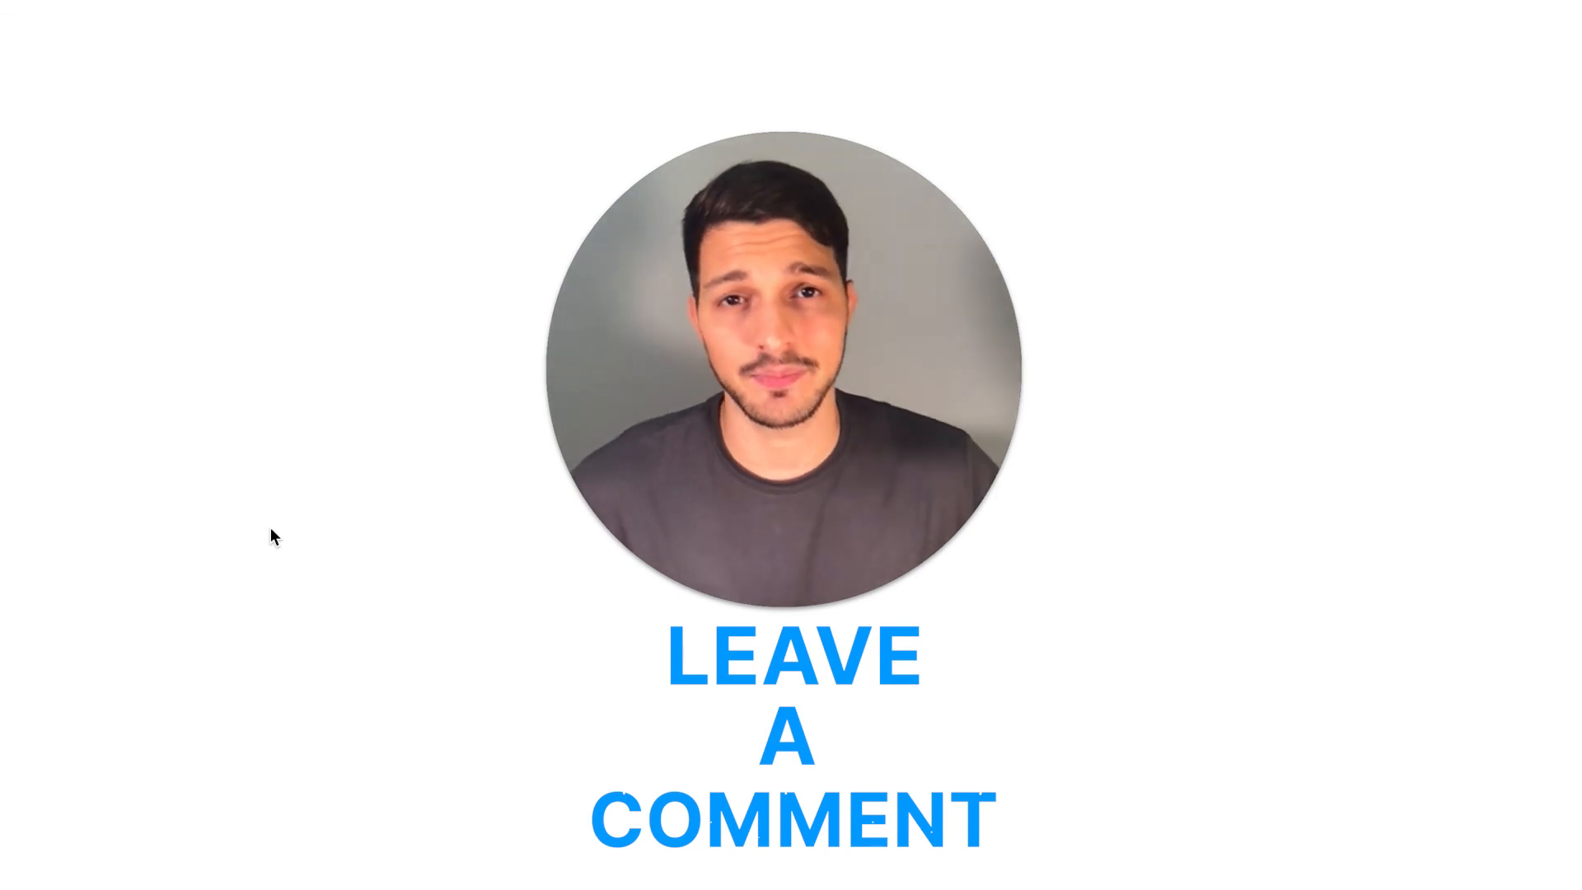
left_click(270, 527)
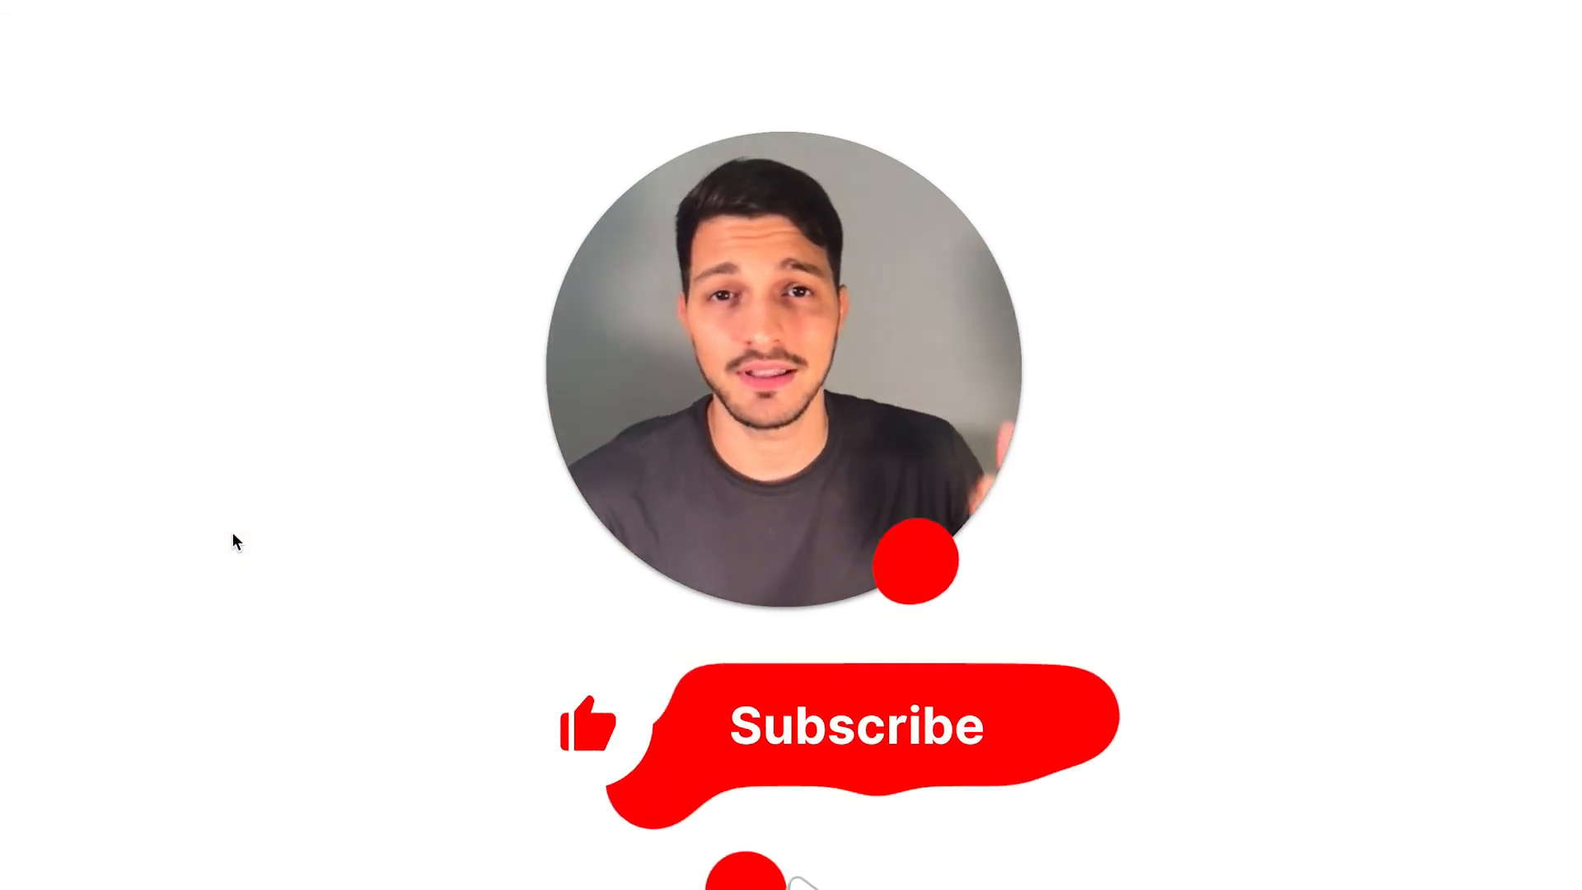